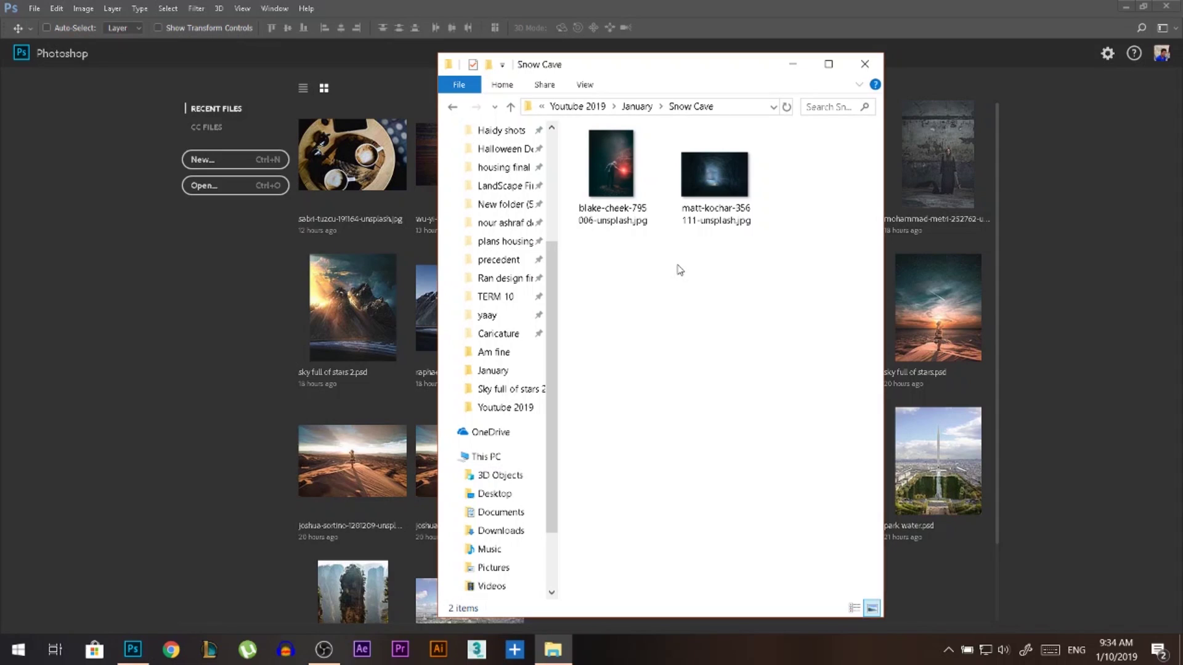
- Open matt-kochar-356111-unsplash.jpg from the Snow Cave folder in Photoshop by dragging it in
{"action": "left_click", "coordinate": [616, 179]}
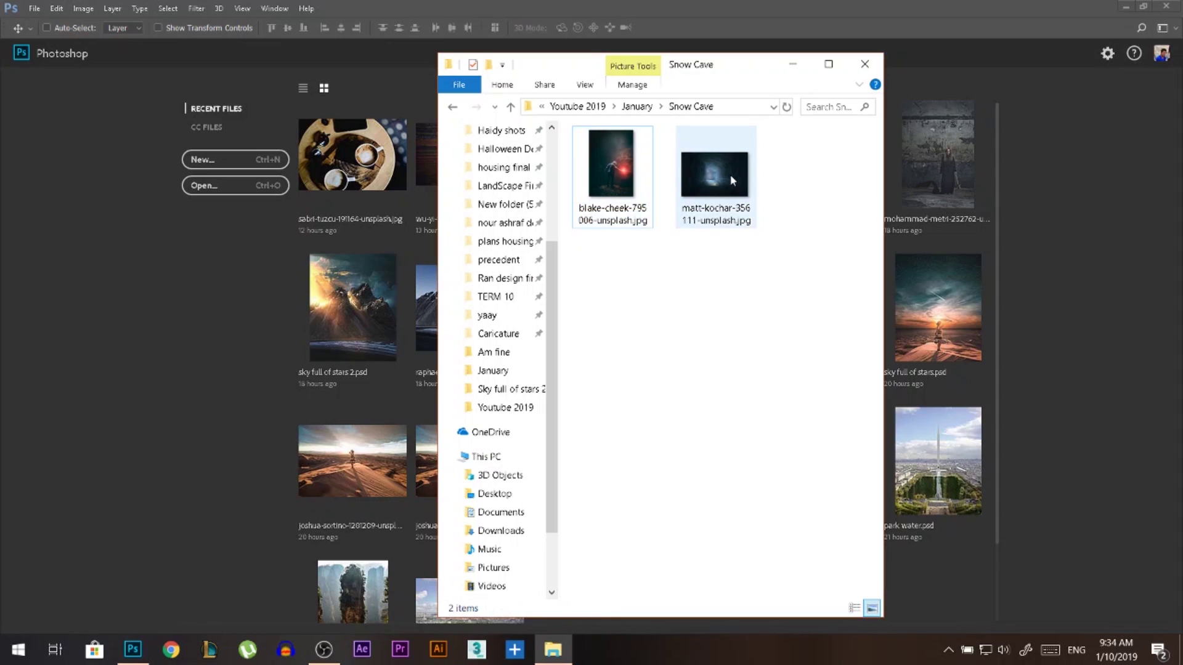
{"action": "left_click", "coordinate": [720, 196]}
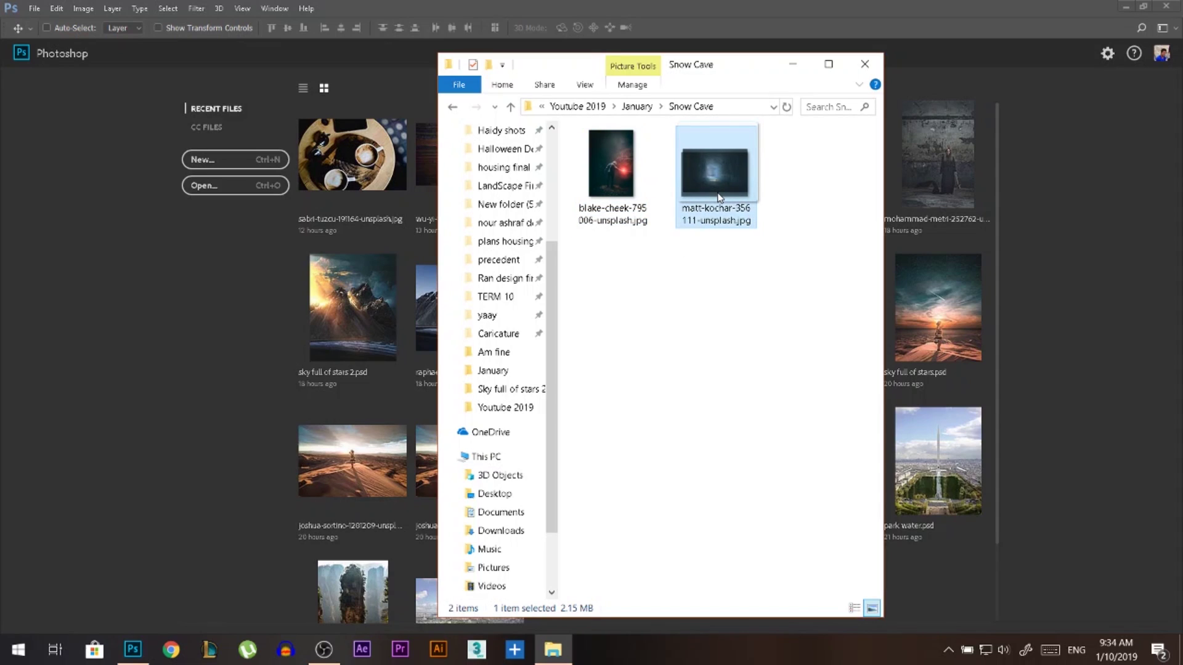
{"action": "left_click_drag", "start_coordinate": [720, 197], "coordinate": [260, 226]}
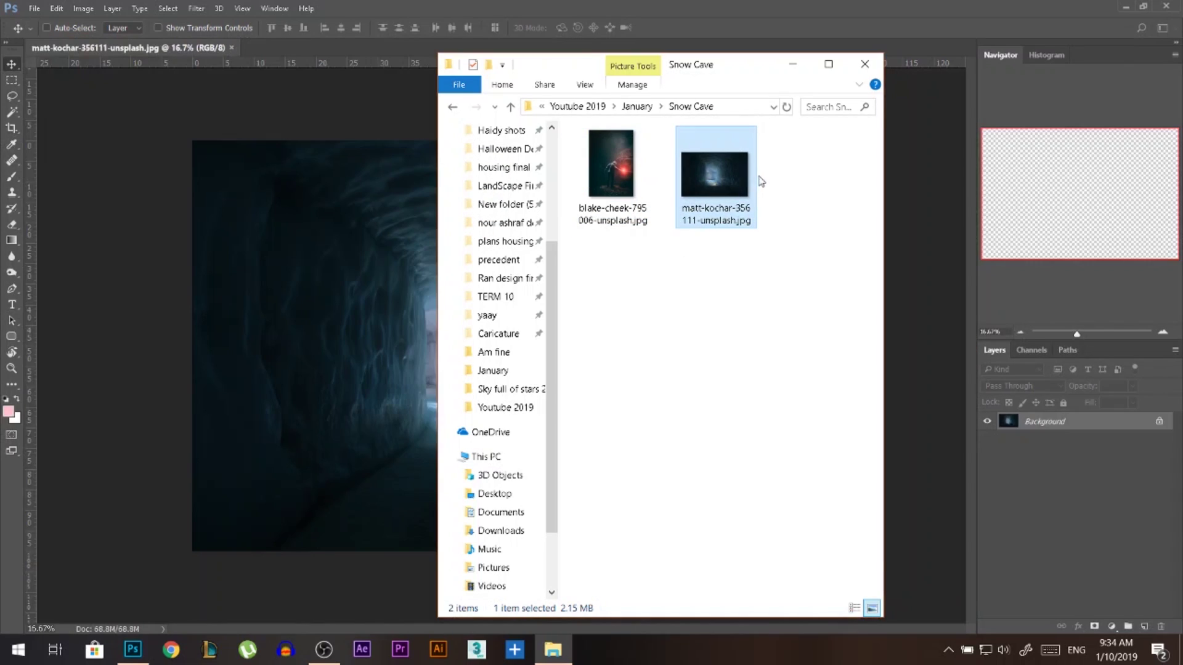
- Crop the tunnel photo to a 4:5 ratio with Delete Cropped Pixels turned off
{"action": "left_click", "coordinate": [261, 298]}
{"action": "key", "text": "c"}
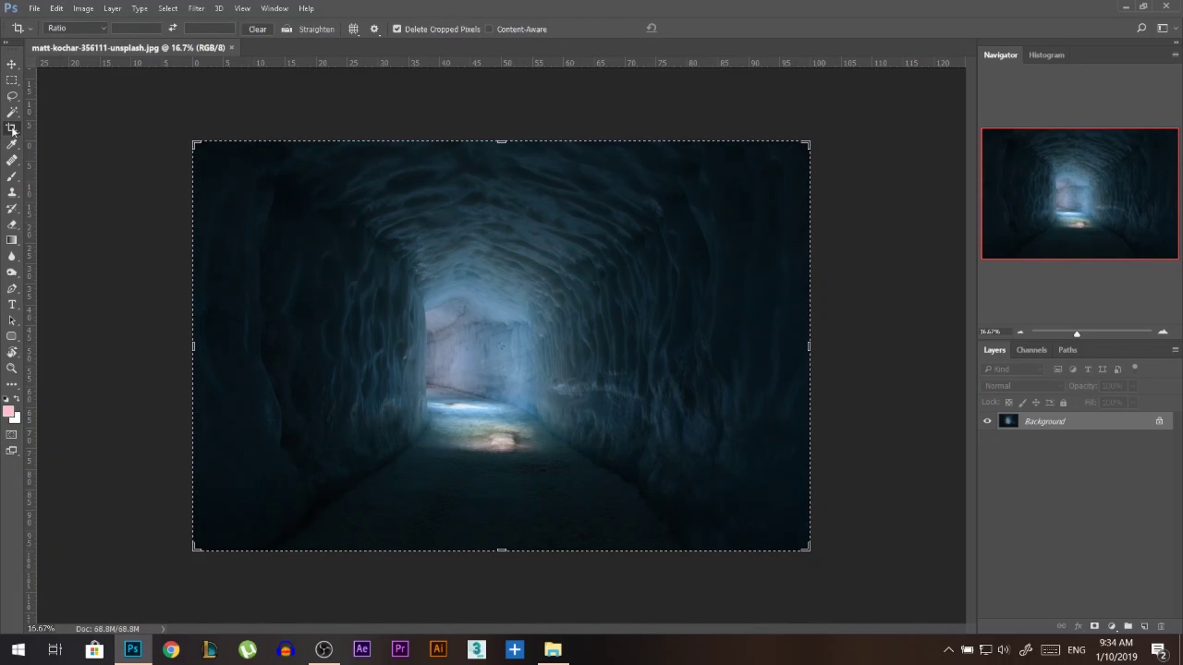
{"action": "type", "text": "4"}
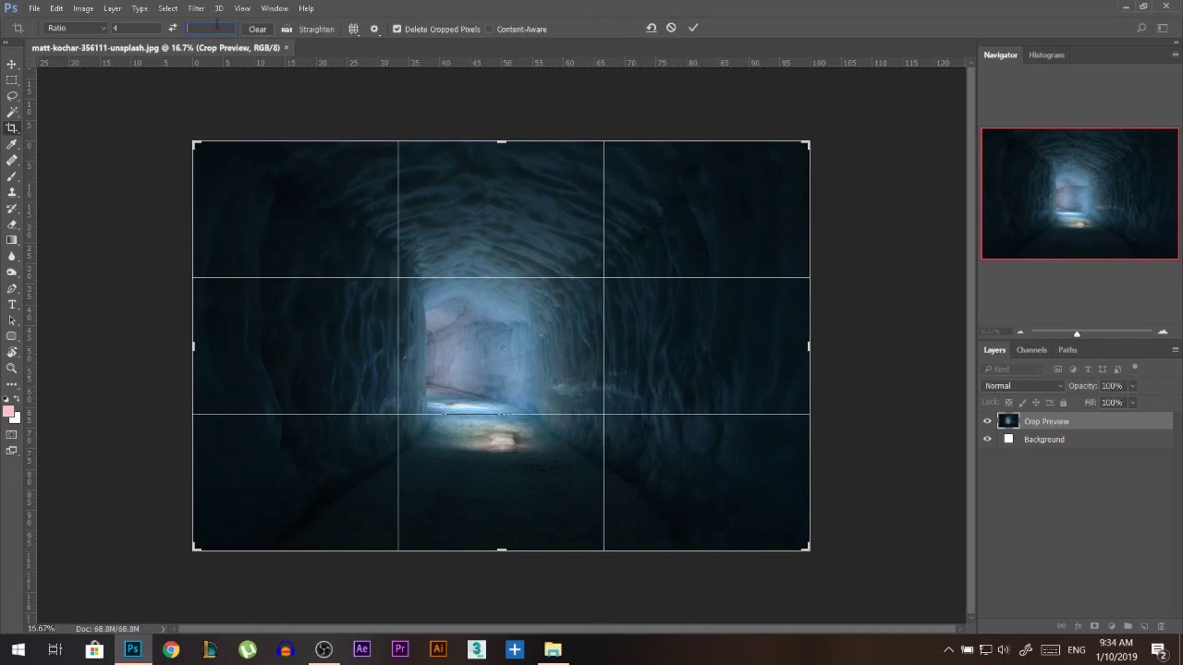
{"action": "type", "text": "5"}
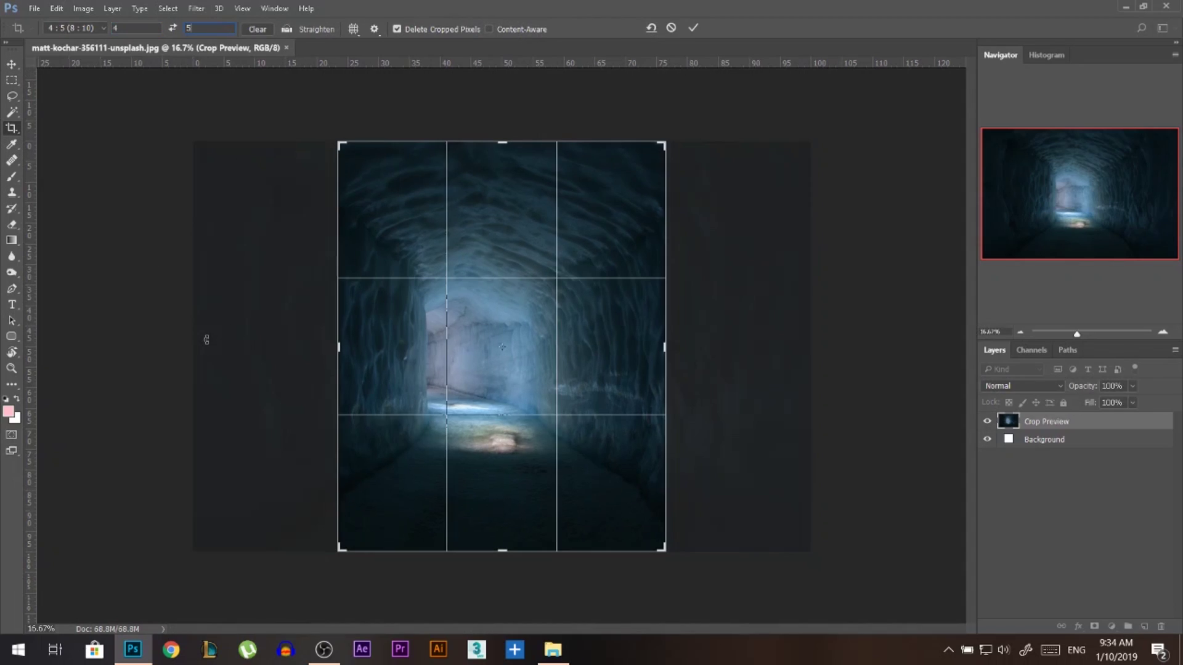
{"action": "left_click", "coordinate": [397, 29]}
{"action": "left_click", "coordinate": [693, 28]}
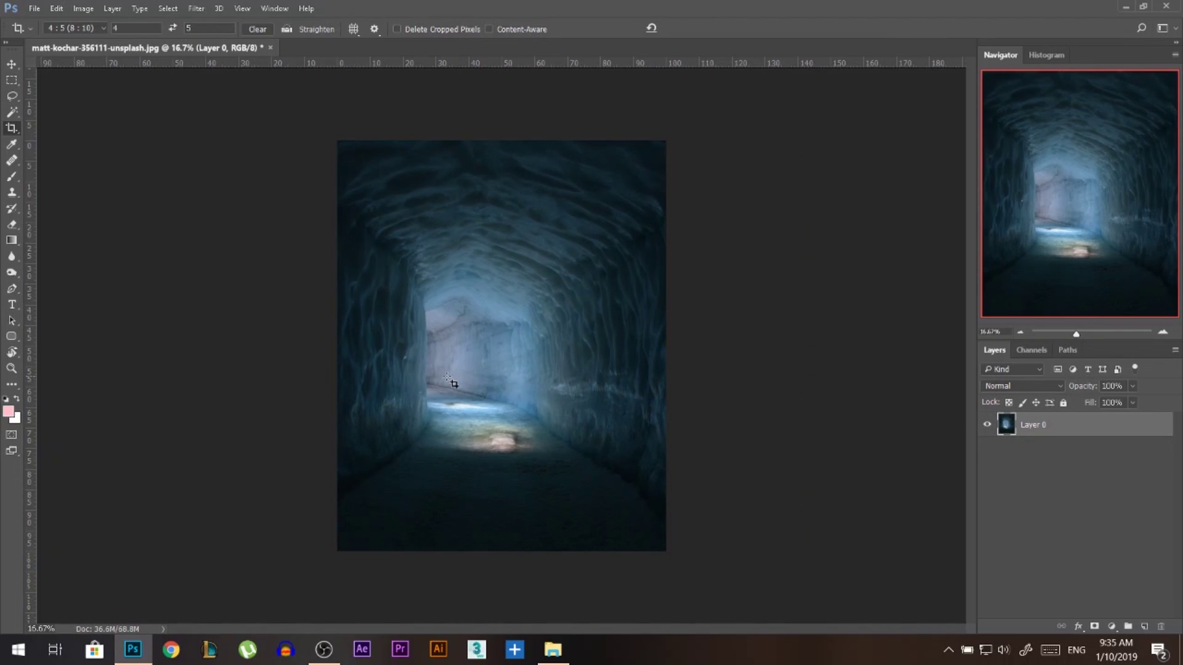
- Re-crop, sliding the image so the bright tunnel opening sits centred
{"action": "left_click", "coordinate": [479, 376]}
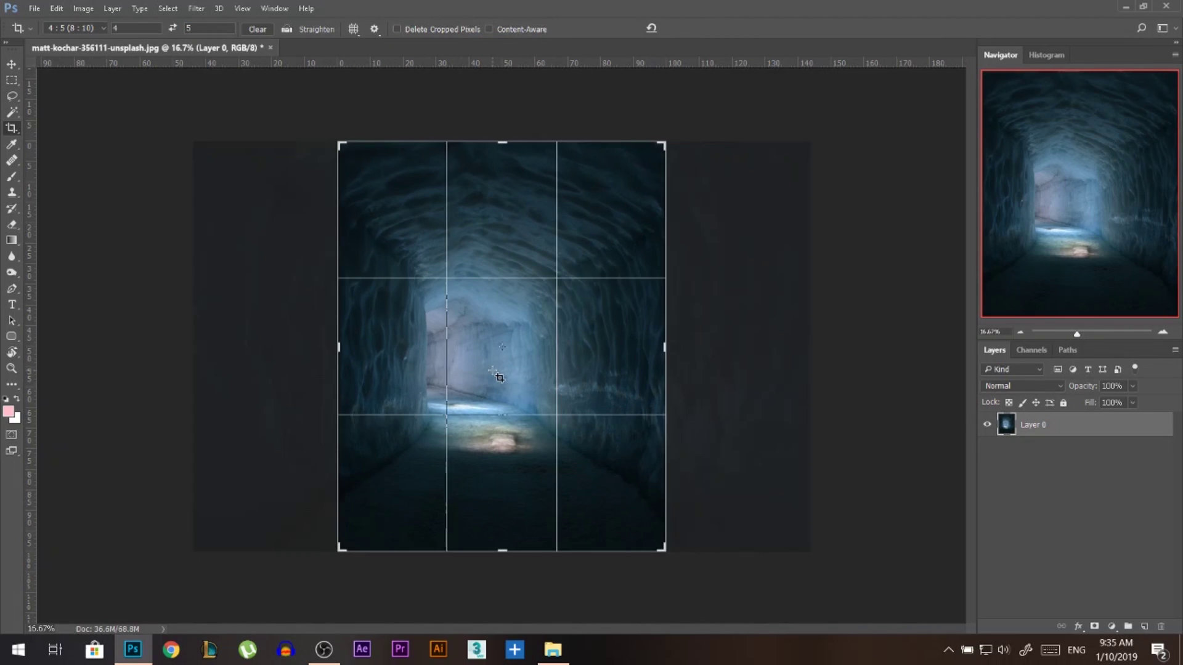
{"action": "left_click_drag", "start_coordinate": [596, 368], "coordinate": [648, 343]}
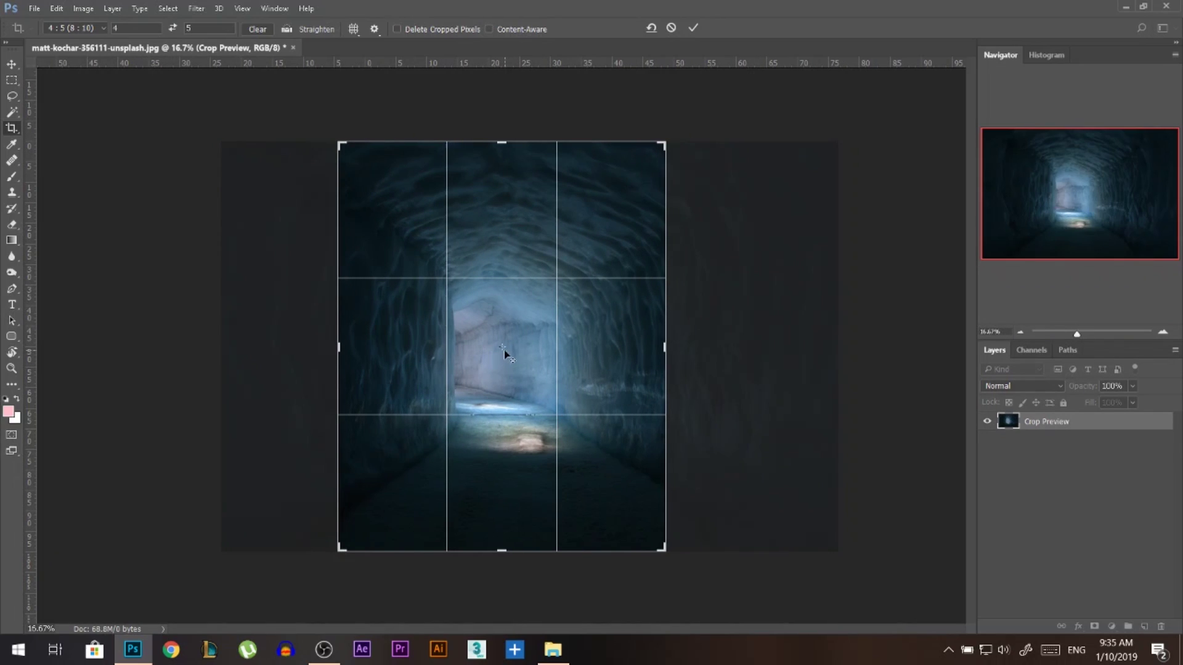
{"action": "left_click", "coordinate": [696, 28]}
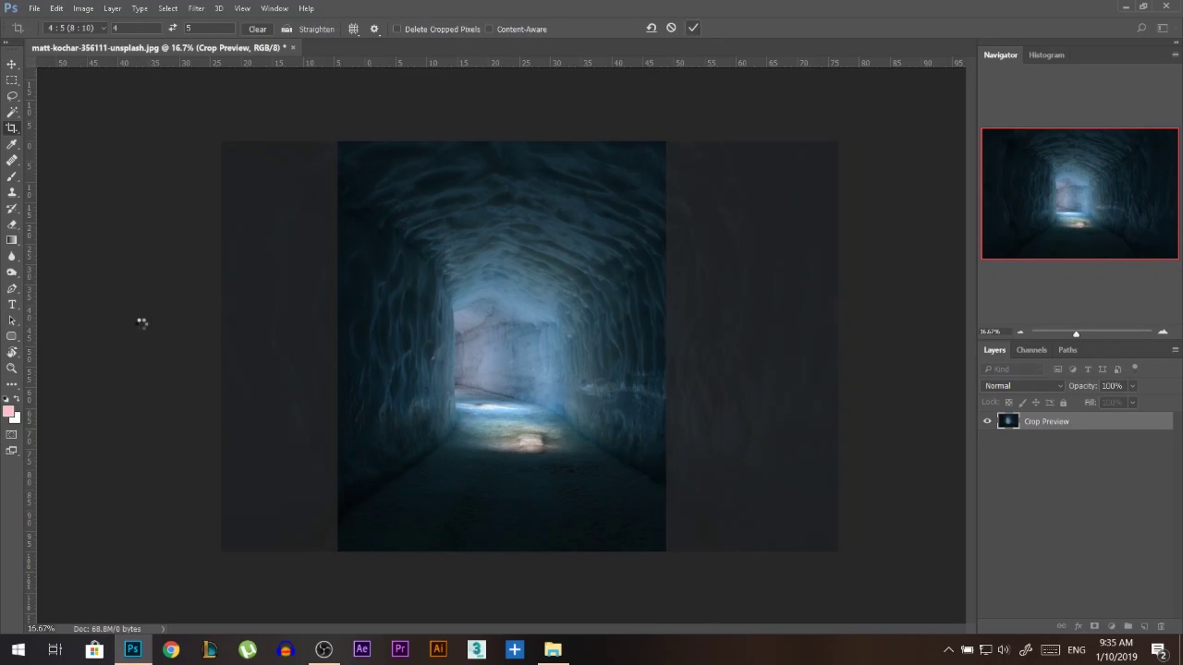
- Place blake-cheek-795006-unsplash.jpg onto the tunnel canvas as a new layer
{"action": "left_click", "coordinate": [553, 650]}
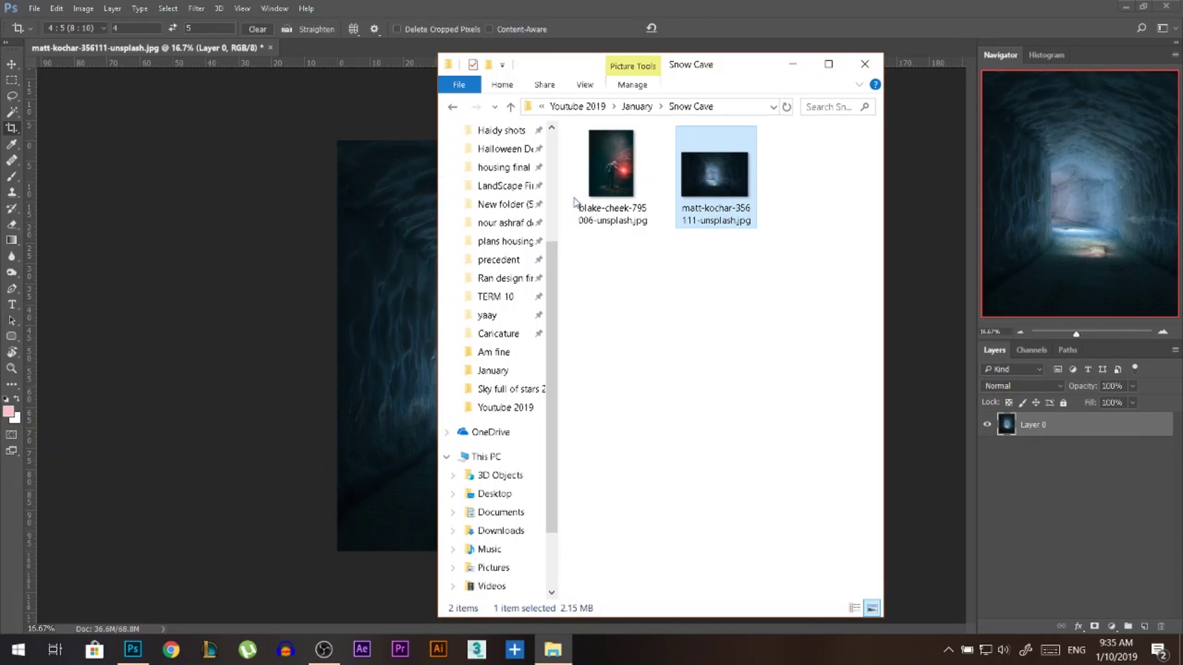
{"action": "left_click_drag", "start_coordinate": [610, 179], "coordinate": [464, 388]}
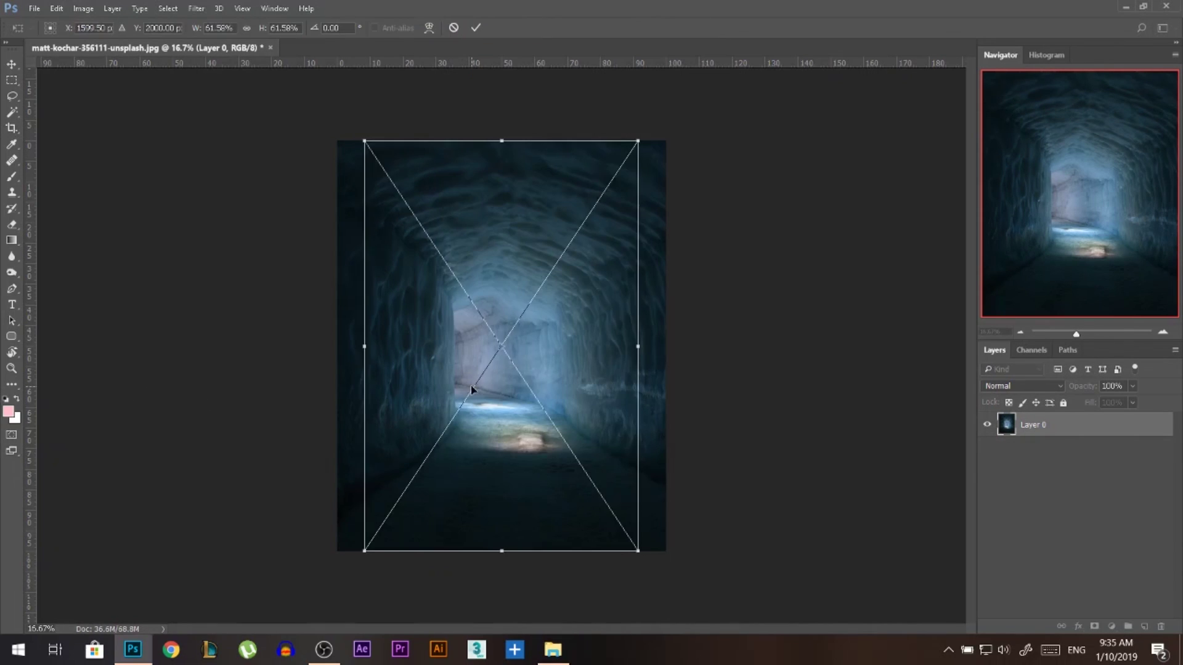
{"action": "key", "text": "Return"}
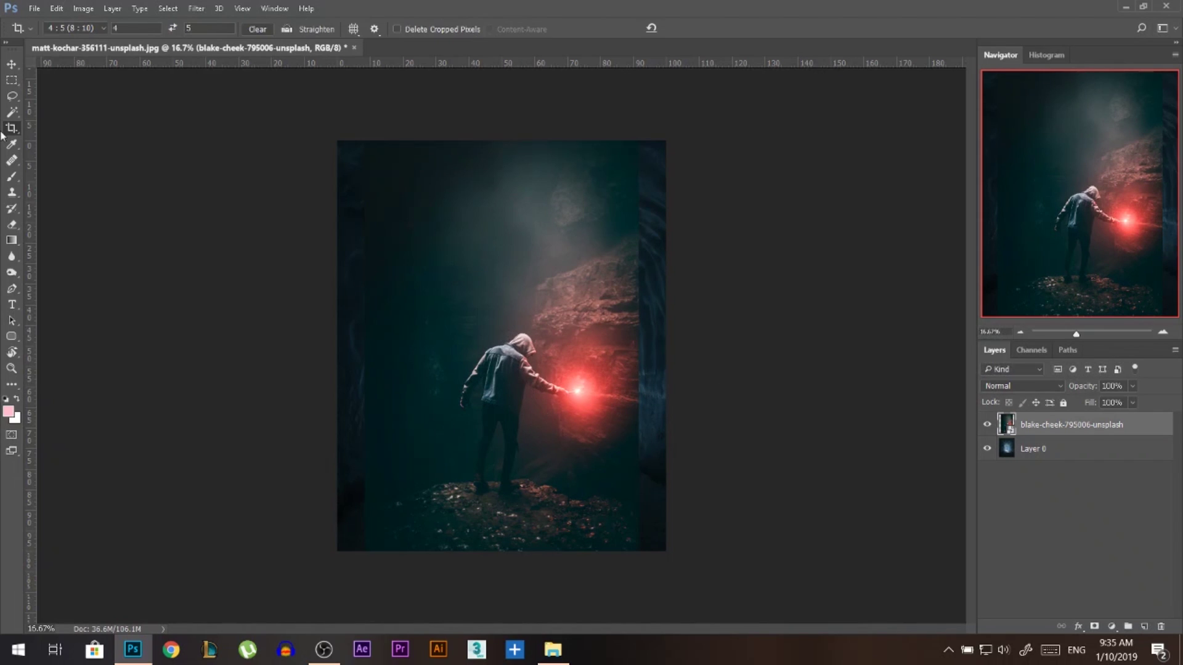
- With the Pen tool, zoom in and trace the left boot and up the outer left leg
{"action": "left_click", "coordinate": [11, 290]}
{"action": "scroll", "coordinate": [493, 474], "scroll_direction": "up", "scroll_amount": 5}
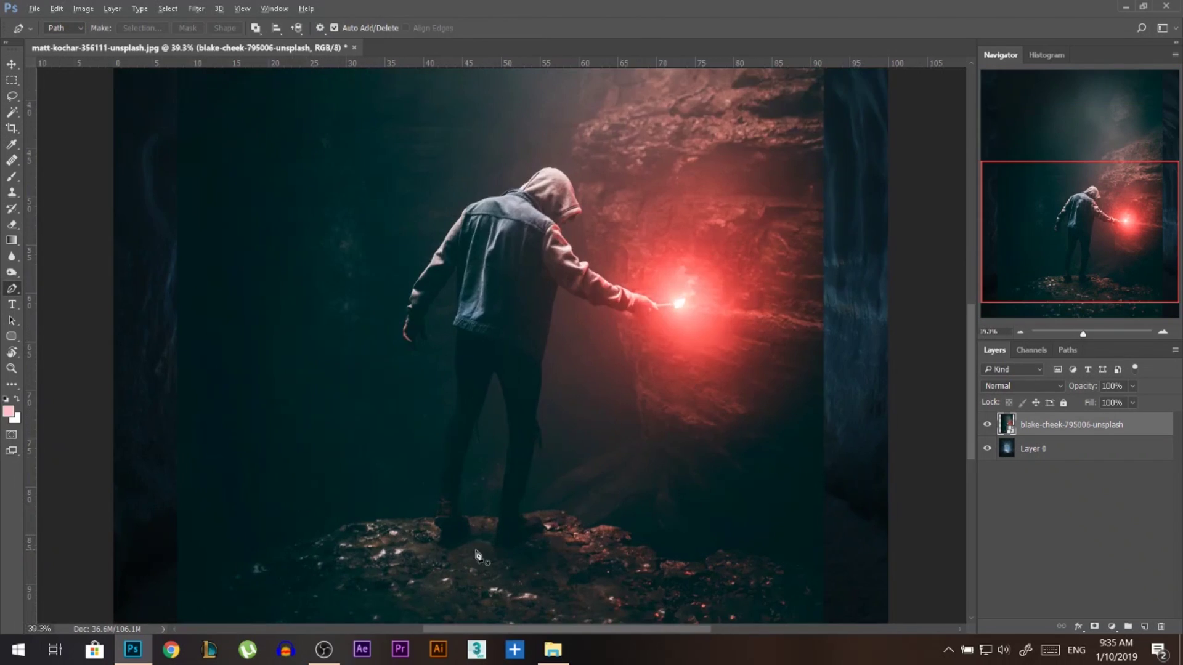
{"action": "scroll", "coordinate": [465, 550], "scroll_direction": "up", "scroll_amount": 4}
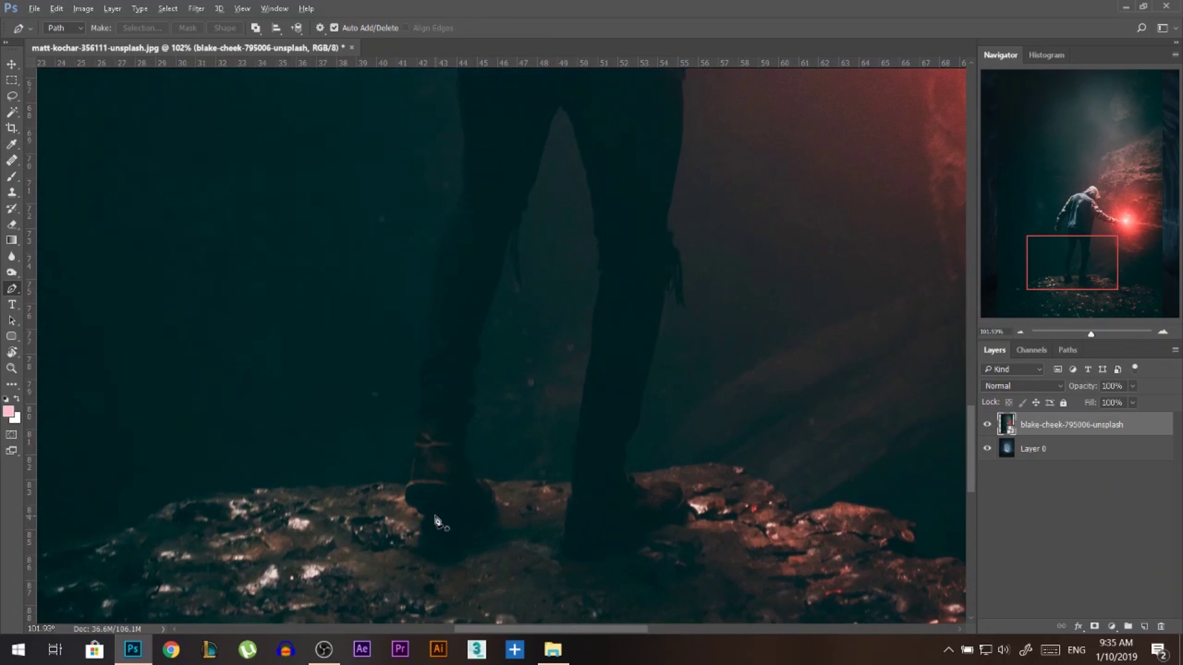
{"action": "scroll", "coordinate": [408, 497], "scroll_direction": "up", "scroll_amount": 3}
{"action": "left_click", "coordinate": [414, 478]}
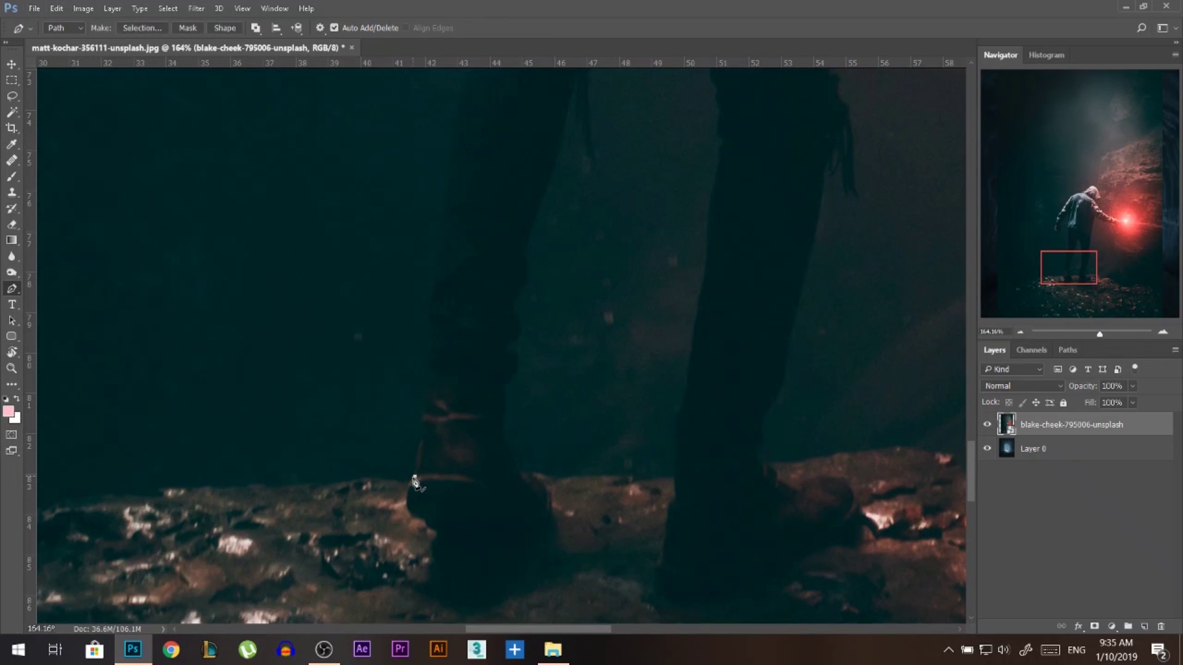
{"action": "left_click", "coordinate": [436, 531]}
{"action": "left_click", "coordinate": [446, 534]}
{"action": "left_click", "coordinate": [473, 534]}
{"action": "left_click", "coordinate": [529, 525]}
{"action": "left_click", "coordinate": [545, 518]}
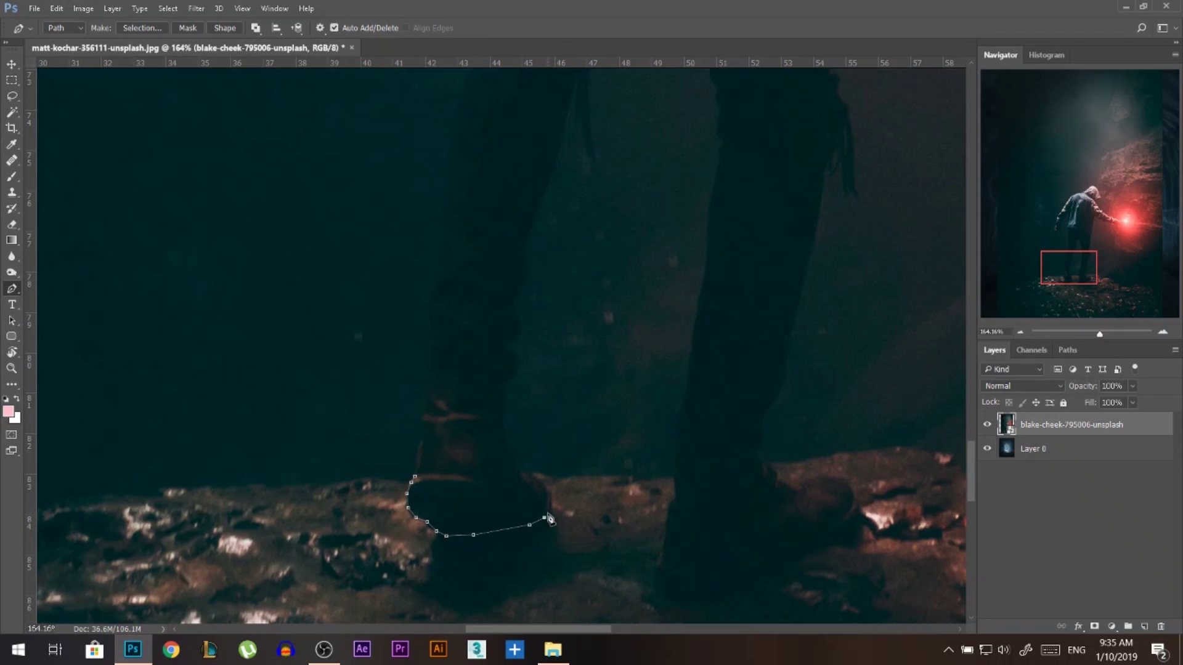
{"action": "left_click", "coordinate": [522, 471]}
{"action": "left_click", "coordinate": [504, 410]}
{"action": "left_click", "coordinate": [508, 383]}
{"action": "left_click", "coordinate": [514, 372]}
{"action": "left_click", "coordinate": [507, 350]}
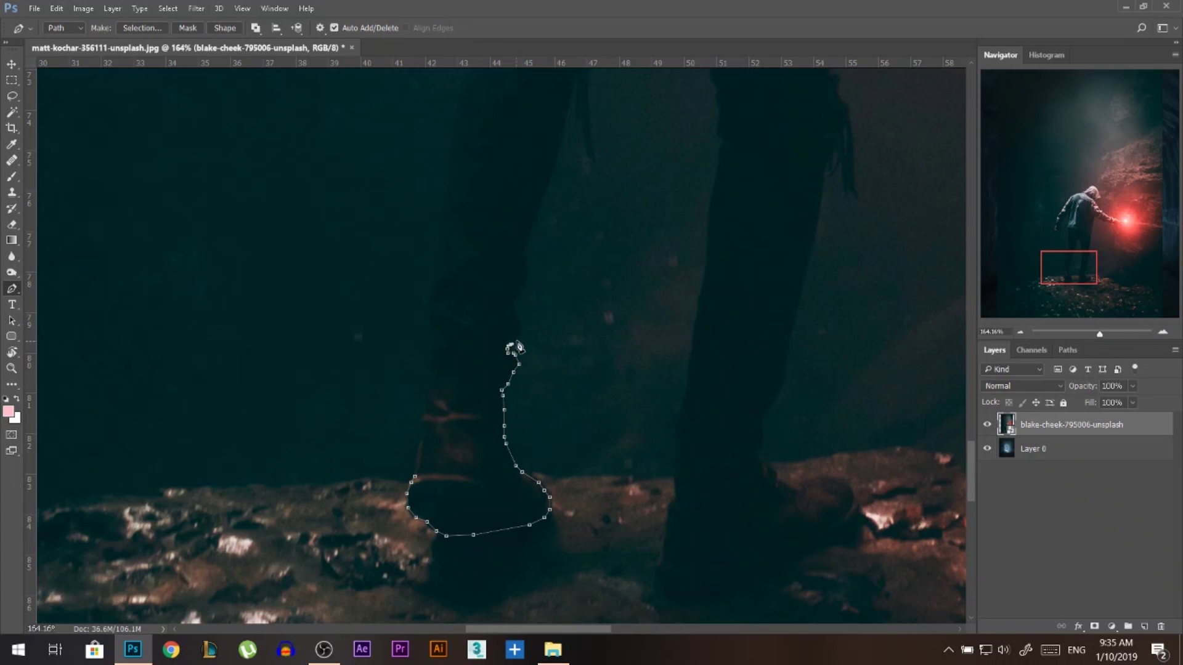
{"action": "left_click", "coordinate": [514, 308]}
{"action": "left_click", "coordinate": [526, 279]}
- Continue the path up the inner left leg to the top of the gap between the legs
{"action": "scroll", "coordinate": [538, 229], "scroll_direction": "down", "scroll_amount": 2}
{"action": "scroll", "coordinate": [562, 232], "scroll_direction": "up", "scroll_amount": 1}
{"action": "scroll", "coordinate": [562, 232], "scroll_direction": "up", "scroll_amount": 3}
{"action": "left_click", "coordinate": [521, 321]}
{"action": "left_click", "coordinate": [531, 281]}
{"action": "left_click", "coordinate": [542, 269]}
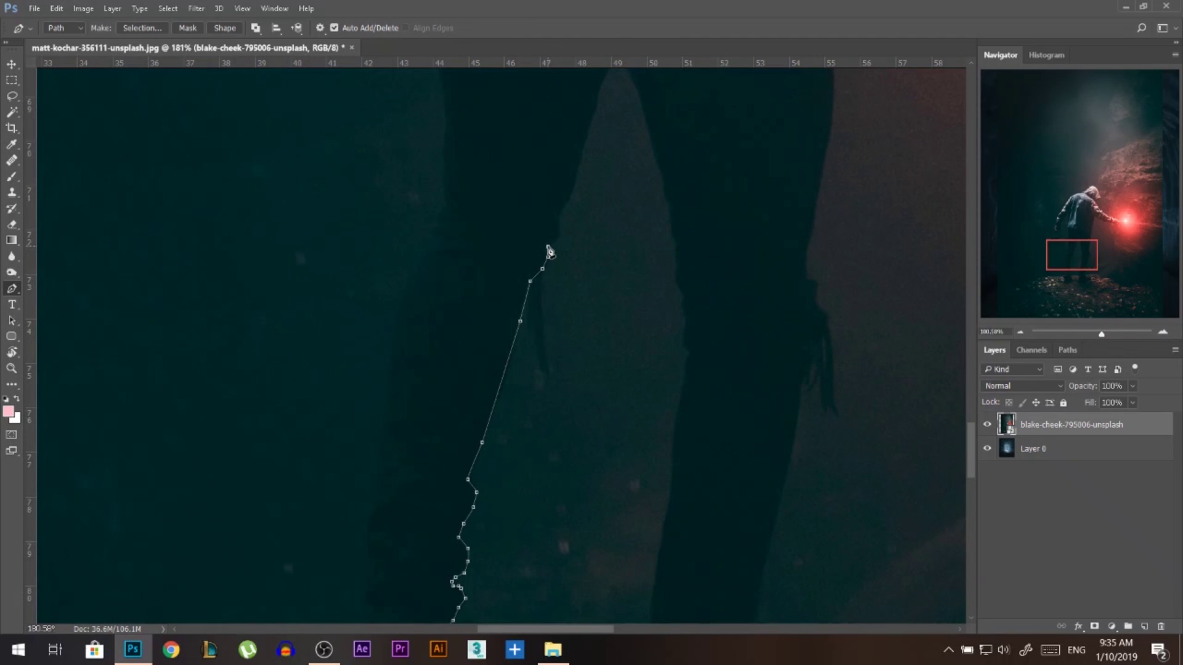
{"action": "left_click", "coordinate": [561, 217]}
{"action": "left_click", "coordinate": [570, 200]}
{"action": "scroll", "coordinate": [580, 185], "scroll_direction": "up", "scroll_amount": 1}
{"action": "left_click", "coordinate": [599, 158]}
{"action": "left_click", "coordinate": [614, 121]}
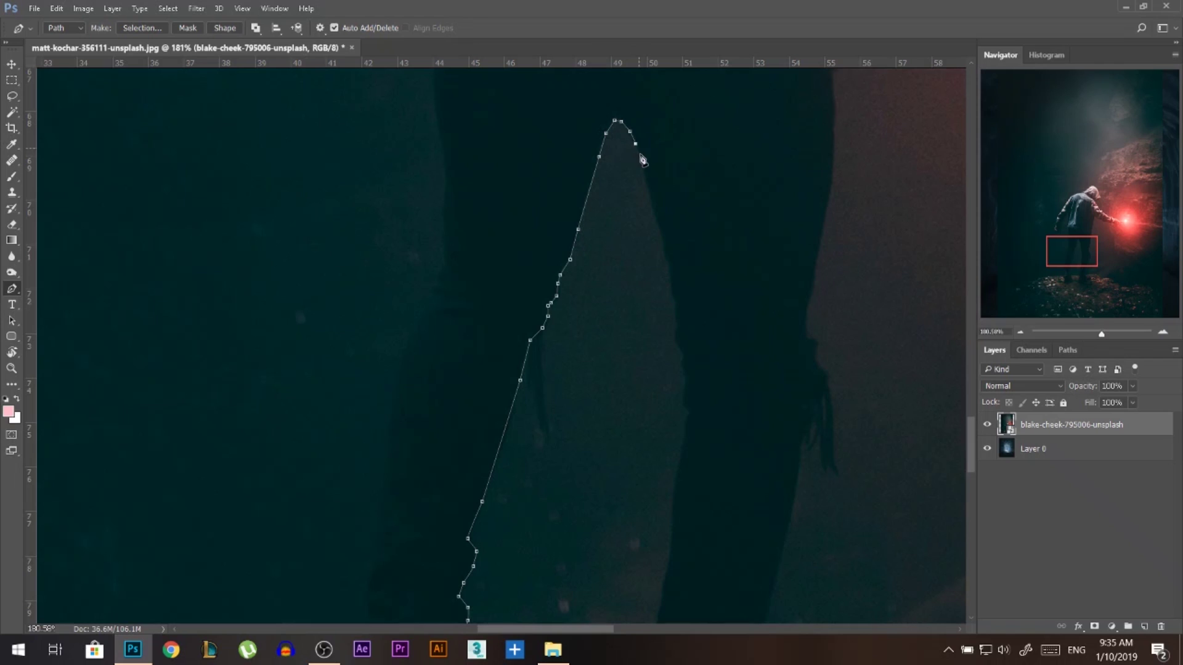
- Trace down the inner right leg to the ground and around the right boot
{"action": "left_click", "coordinate": [644, 168]}
{"action": "left_click", "coordinate": [671, 271]}
{"action": "left_click", "coordinate": [677, 323]}
{"action": "left_click", "coordinate": [680, 369]}
{"action": "scroll", "coordinate": [681, 370], "scroll_direction": "down", "scroll_amount": 2}
{"action": "left_click", "coordinate": [713, 357]}
{"action": "scroll", "coordinate": [697, 443], "scroll_direction": "down", "scroll_amount": 1}
{"action": "left_click", "coordinate": [693, 469]}
{"action": "left_click", "coordinate": [681, 564]}
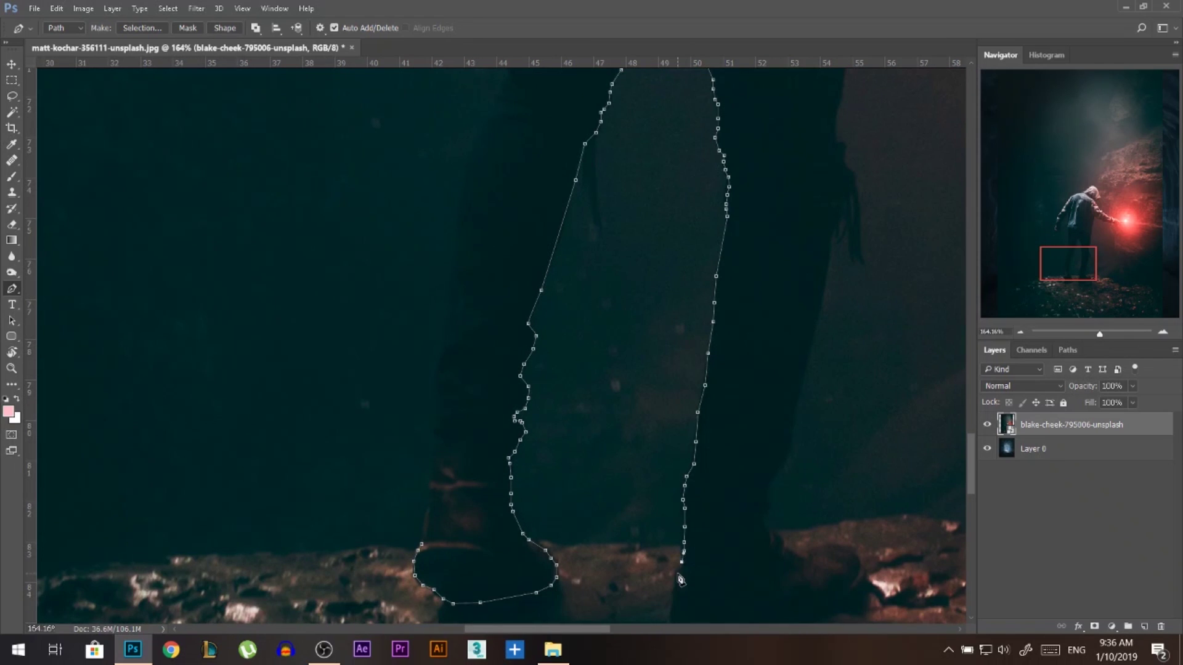
{"action": "scroll", "coordinate": [681, 565], "scroll_direction": "down", "scroll_amount": 1}
{"action": "left_click", "coordinate": [687, 548]}
{"action": "left_click", "coordinate": [839, 470]}
{"action": "left_click", "coordinate": [802, 429]}
{"action": "left_click", "coordinate": [745, 411]}
{"action": "left_click", "coordinate": [739, 377]}
- Trace up the outer edge of the right leg toward the jacket
{"action": "left_click", "coordinate": [773, 311]}
{"action": "left_click", "coordinate": [812, 127]}
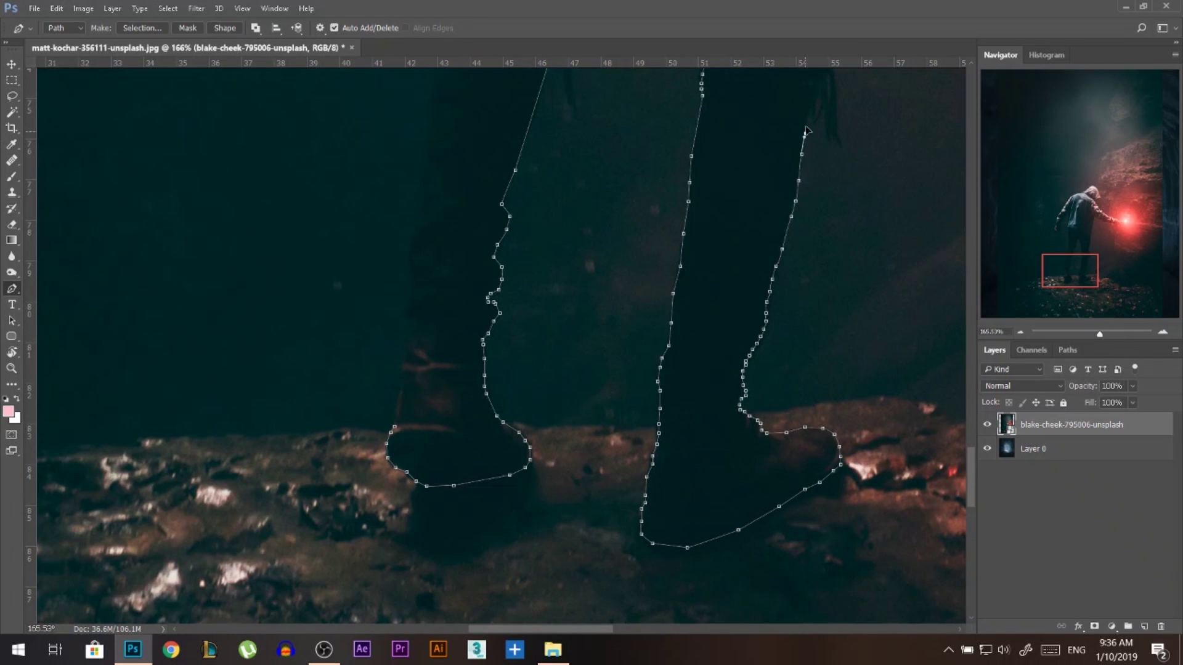
{"action": "scroll", "coordinate": [812, 127], "scroll_direction": "up", "scroll_amount": 3}
{"action": "left_click", "coordinate": [733, 185]}
{"action": "scroll", "coordinate": [735, 183], "scroll_direction": "up", "scroll_amount": 3}
{"action": "left_click", "coordinate": [738, 193]}
{"action": "scroll", "coordinate": [747, 160], "scroll_direction": "up", "scroll_amount": 3}
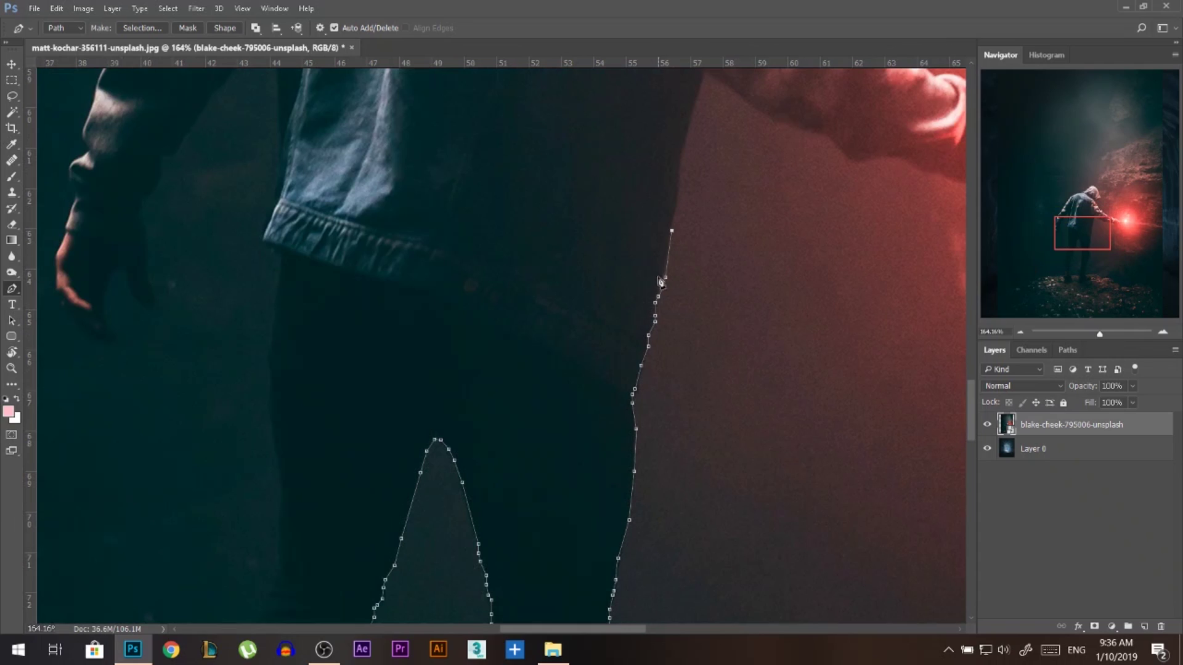
{"action": "left_click", "coordinate": [677, 194]}
{"action": "left_click", "coordinate": [683, 148]}
{"action": "left_click", "coordinate": [698, 94]}
- Outline the underside of the arm holding the red flare
{"action": "left_click", "coordinate": [707, 74]}
{"action": "left_click", "coordinate": [779, 123]}
{"action": "left_click", "coordinate": [865, 159]}
{"action": "scroll", "coordinate": [845, 185], "scroll_direction": "right", "scroll_amount": 3}
{"action": "scroll", "coordinate": [846, 193], "scroll_direction": "down", "scroll_amount": 3}
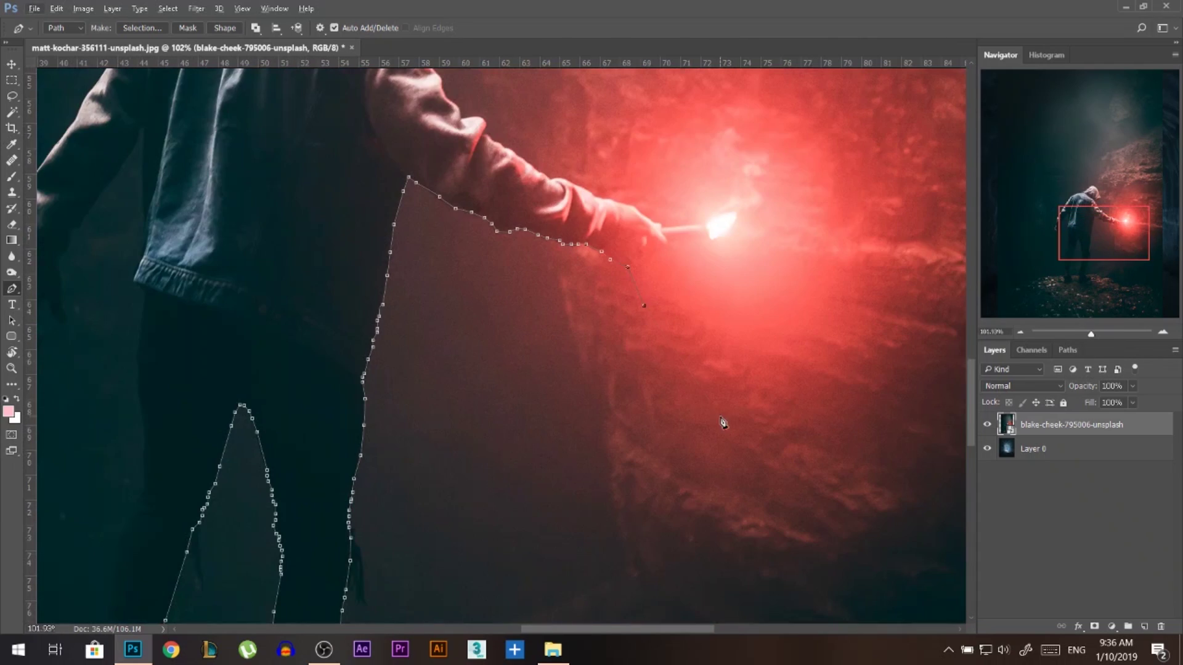
{"action": "left_click", "coordinate": [585, 298]}
{"action": "left_click", "coordinate": [672, 463]}
{"action": "left_click", "coordinate": [805, 475]}
{"action": "scroll", "coordinate": [634, 216], "scroll_direction": "down", "scroll_amount": 3}
{"action": "scroll", "coordinate": [700, 382], "scroll_direction": "up", "scroll_amount": 5}
- Trace the upper edge of the flare arm up to the hood
{"action": "left_click", "coordinate": [627, 353]}
{"action": "left_click", "coordinate": [575, 313]}
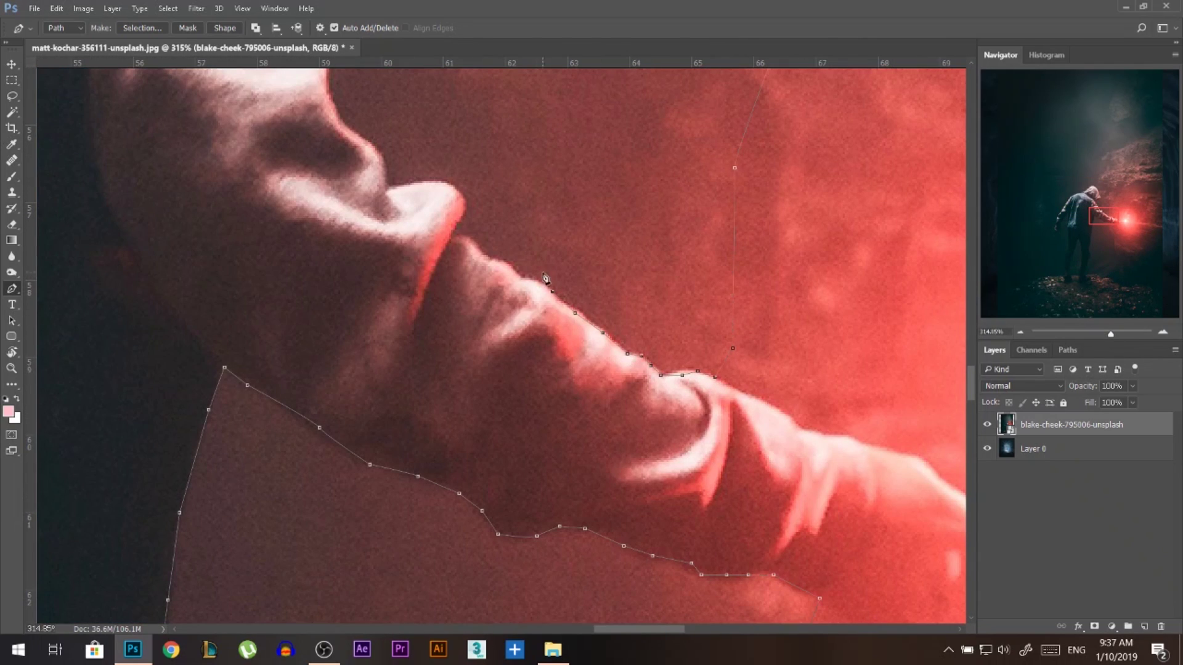
{"action": "left_click", "coordinate": [511, 265]}
{"action": "left_click", "coordinate": [468, 237]}
{"action": "left_click", "coordinate": [462, 196]}
{"action": "left_click", "coordinate": [438, 181]}
{"action": "left_click", "coordinate": [397, 192]}
{"action": "left_click", "coordinate": [379, 163]}
{"action": "scroll", "coordinate": [379, 163], "scroll_direction": "up", "scroll_amount": 8}
{"action": "left_click", "coordinate": [431, 258]}
{"action": "left_click", "coordinate": [487, 222]}
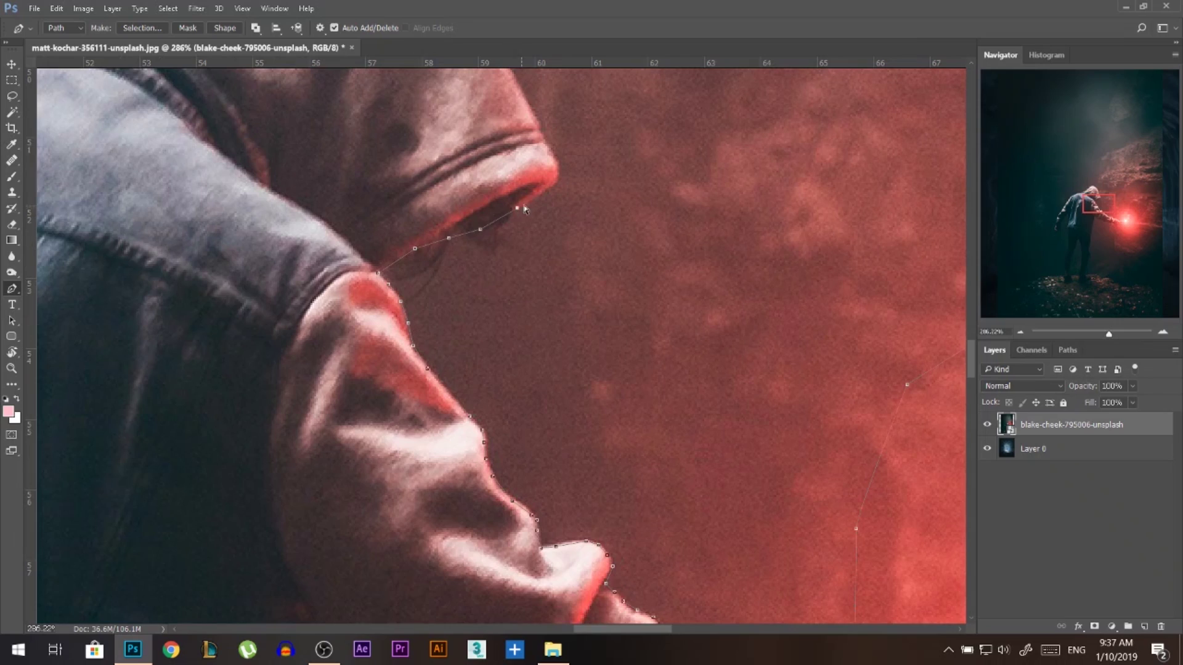
{"action": "scroll", "coordinate": [561, 180], "scroll_direction": "down", "scroll_amount": 3}
{"action": "scroll", "coordinate": [577, 192], "scroll_direction": "up", "scroll_amount": 2}
- Outline over the top of the hood and down its back to the collar
{"action": "left_click", "coordinate": [421, 139]}
{"action": "left_click", "coordinate": [347, 116]}
{"action": "left_click", "coordinate": [277, 142]}
{"action": "left_click", "coordinate": [214, 210]}
{"action": "left_click", "coordinate": [151, 253]}
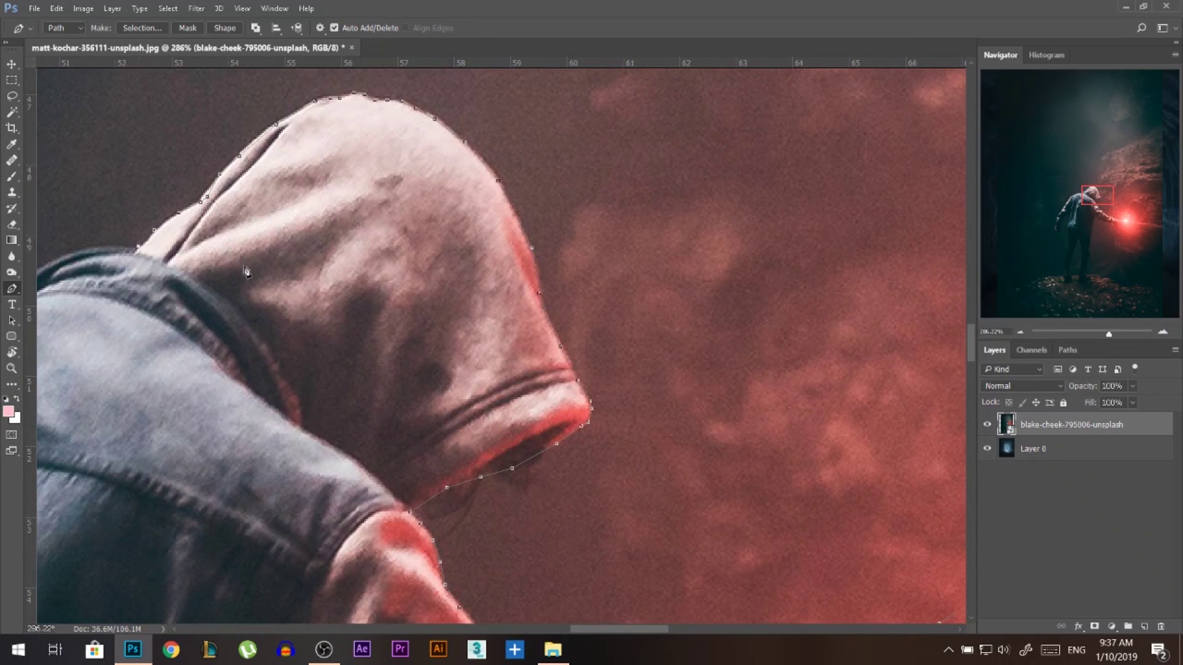
{"action": "scroll", "coordinate": [144, 253], "scroll_direction": "left", "scroll_amount": 5}
{"action": "left_click", "coordinate": [385, 275]}
{"action": "scroll", "coordinate": [431, 296], "scroll_direction": "down", "scroll_amount": 2}
{"action": "scroll", "coordinate": [330, 422], "scroll_direction": "up", "scroll_amount": 3}
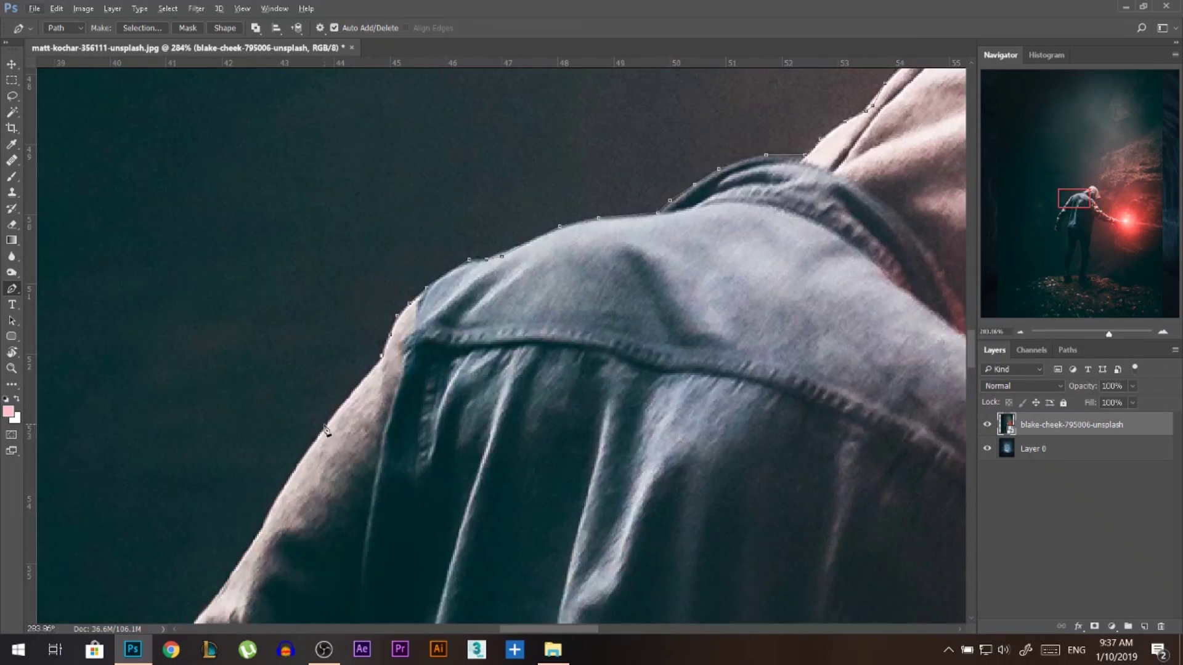
{"action": "scroll", "coordinate": [436, 417], "scroll_direction": "left", "scroll_amount": 3}
{"action": "scroll", "coordinate": [482, 424], "scroll_direction": "up", "scroll_amount": 1}
{"action": "scroll", "coordinate": [484, 456], "scroll_direction": "up", "scroll_amount": 3}
- Trace the hanging left arm from the elbow down toward the hand
{"action": "left_click", "coordinate": [473, 495]}
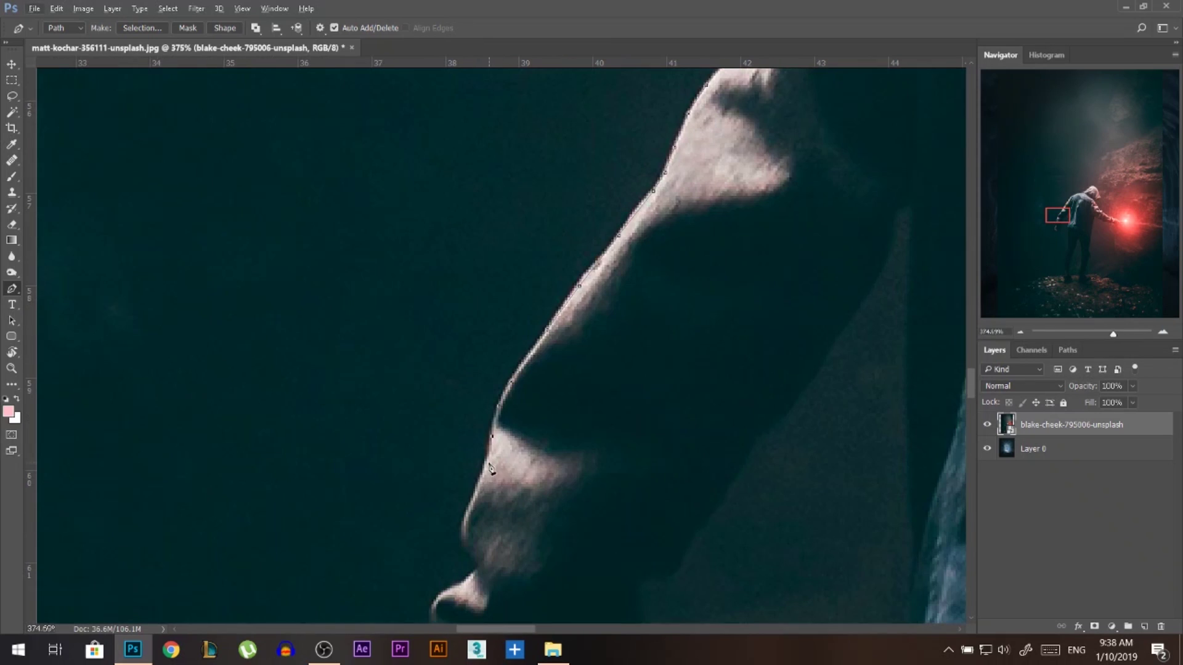
{"action": "left_click", "coordinate": [462, 528]}
{"action": "left_click", "coordinate": [468, 553]}
{"action": "left_click", "coordinate": [475, 576]}
{"action": "scroll", "coordinate": [475, 581], "scroll_direction": "down", "scroll_amount": 6}
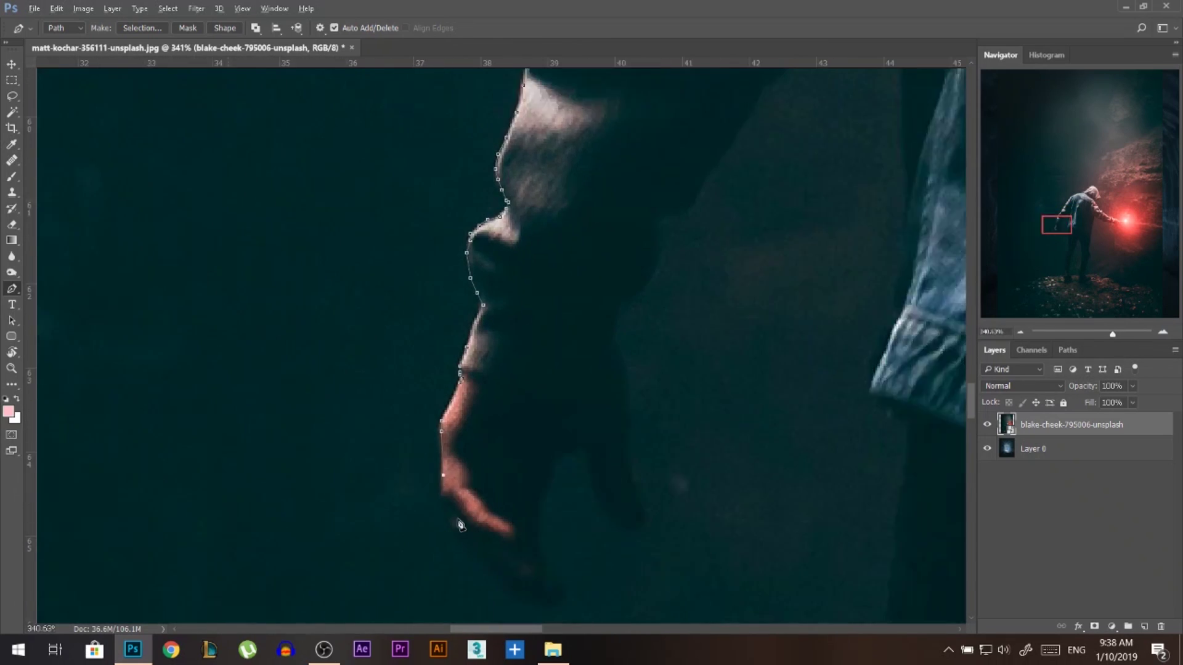
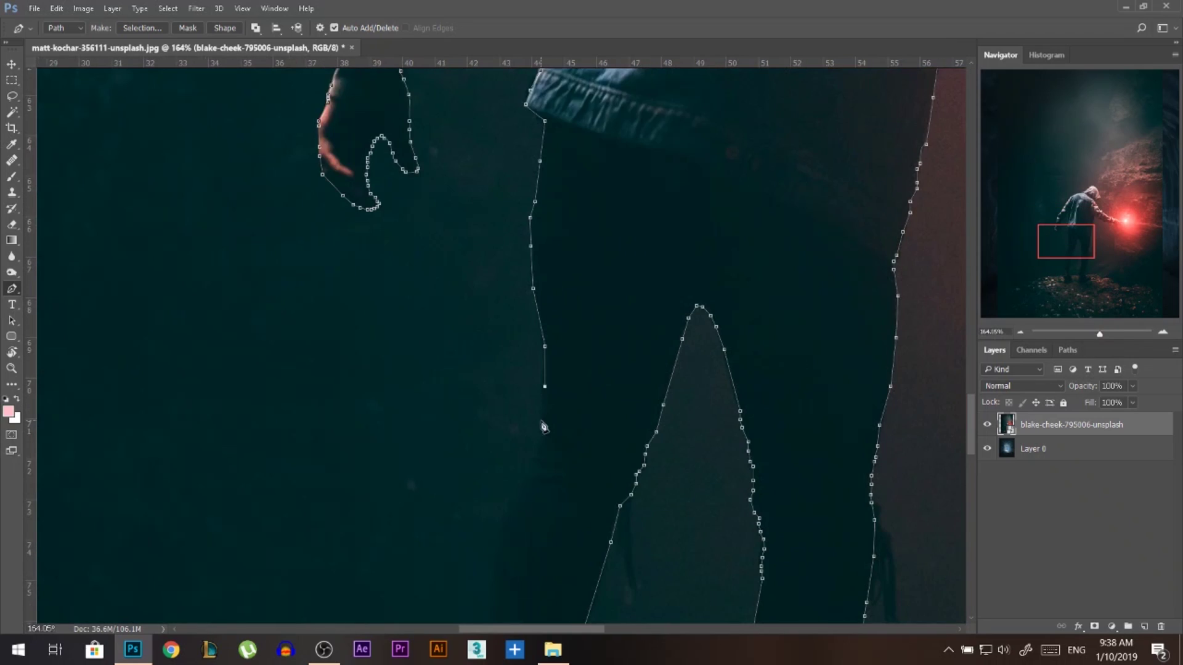
- Add the final anchor points down the man's leg edge and bring up the path's context menu
{"action": "left_click", "coordinate": [533, 458]}
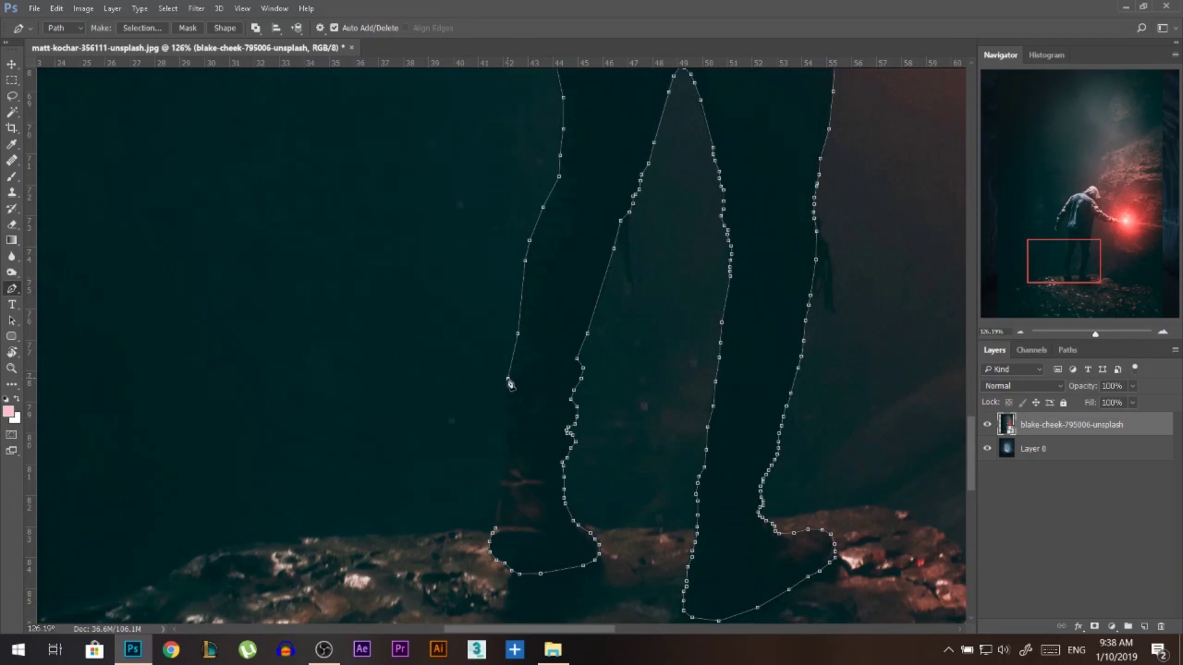
{"action": "right_click", "coordinate": [502, 454]}
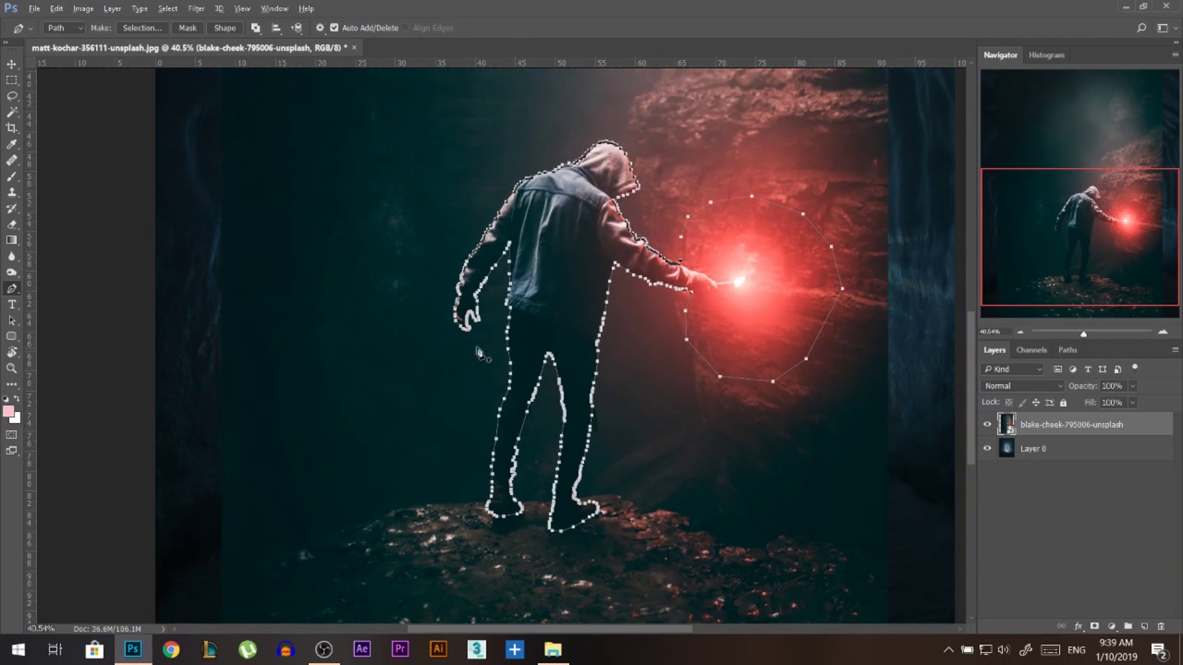
{"action": "scroll", "coordinate": [479, 345], "scroll_direction": "down", "scroll_amount": 1}
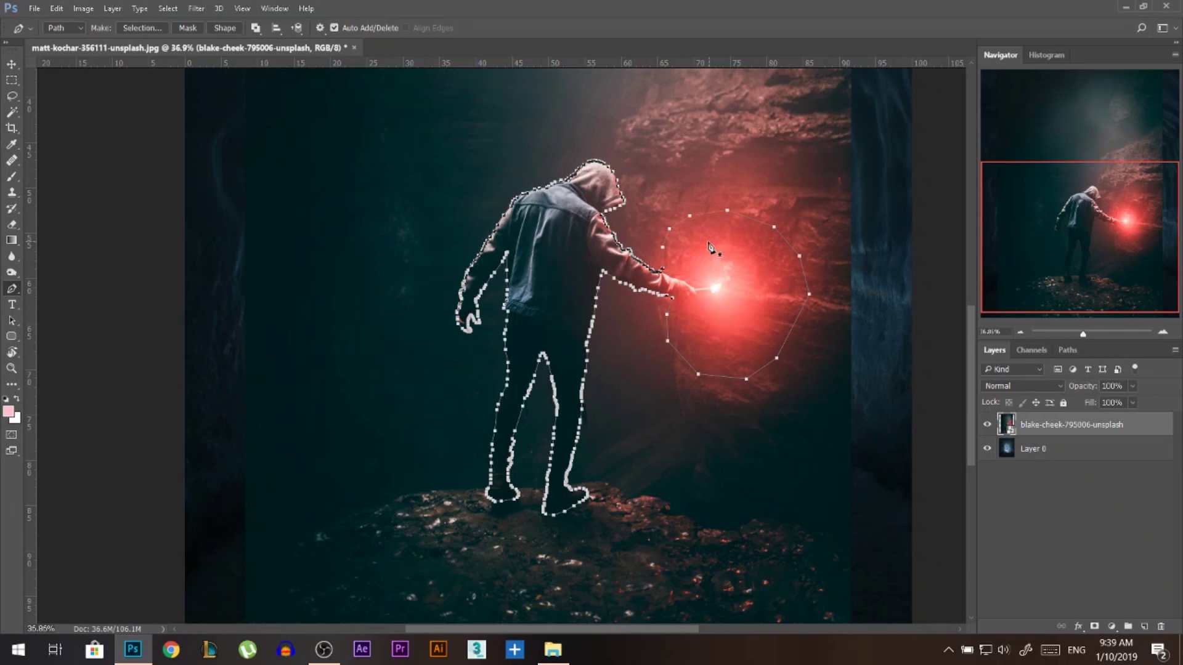
{"action": "right_click", "coordinate": [560, 260]}
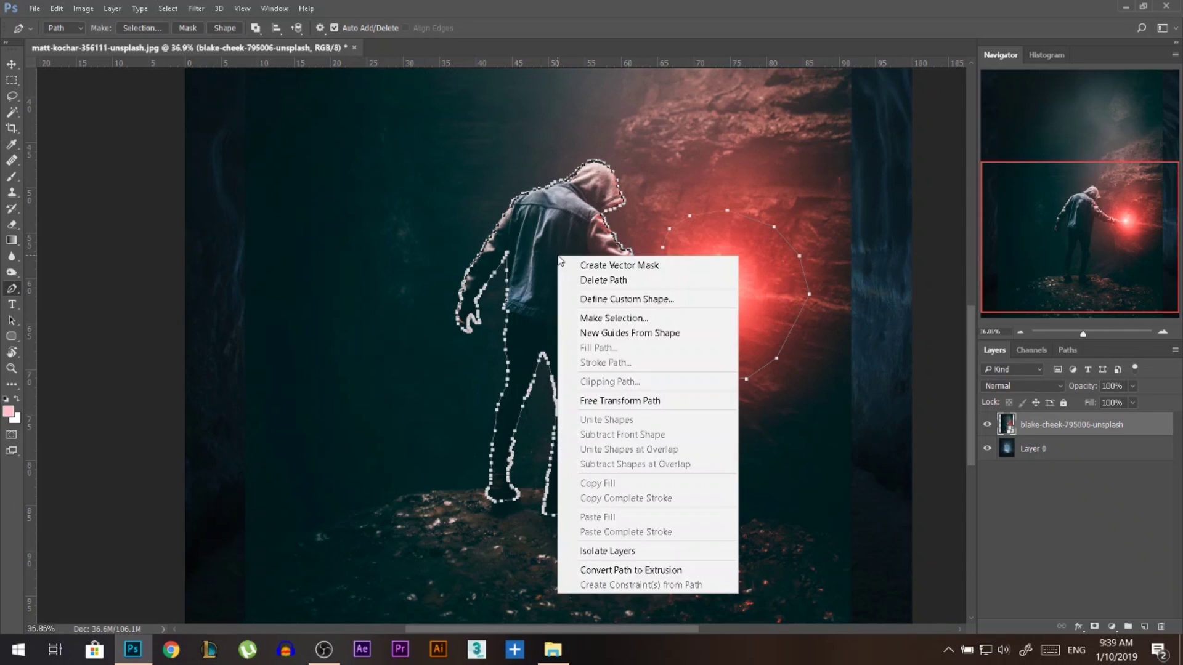
- Make a selection from the path, mask the layer to the man and flare, and reposition it
{"action": "left_click", "coordinate": [580, 319]}
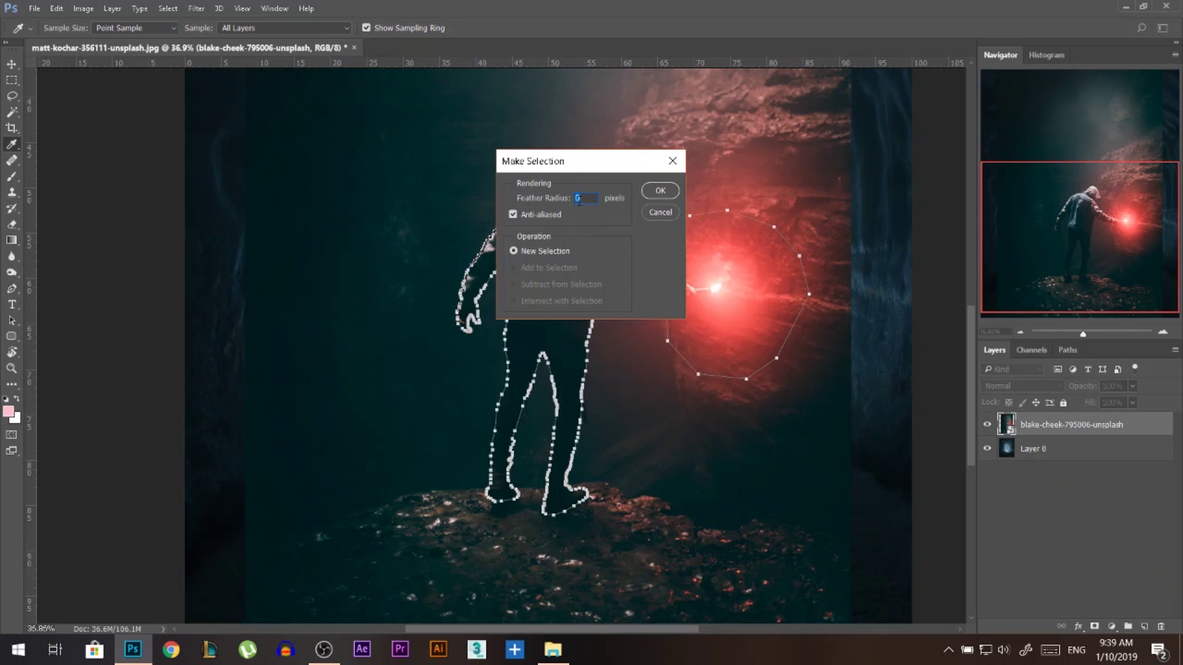
{"action": "left_click", "coordinate": [660, 191]}
{"action": "left_click", "coordinate": [1094, 627]}
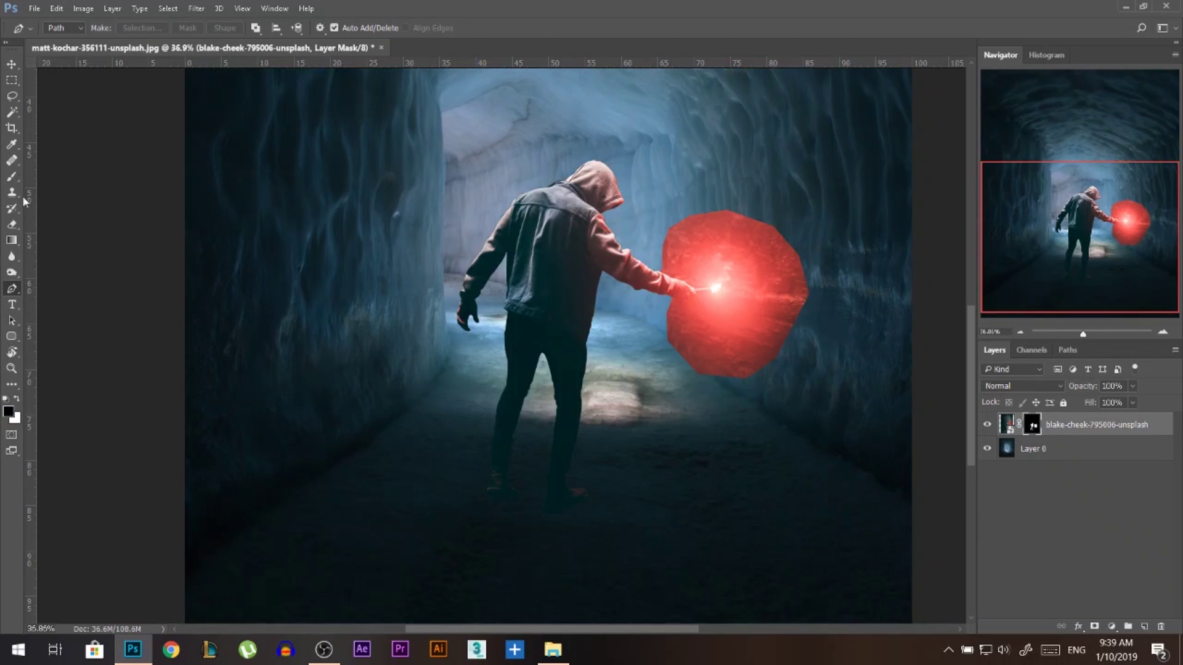
{"action": "key", "text": "v"}
{"action": "scroll", "coordinate": [677, 300], "scroll_direction": "down", "scroll_amount": 2}
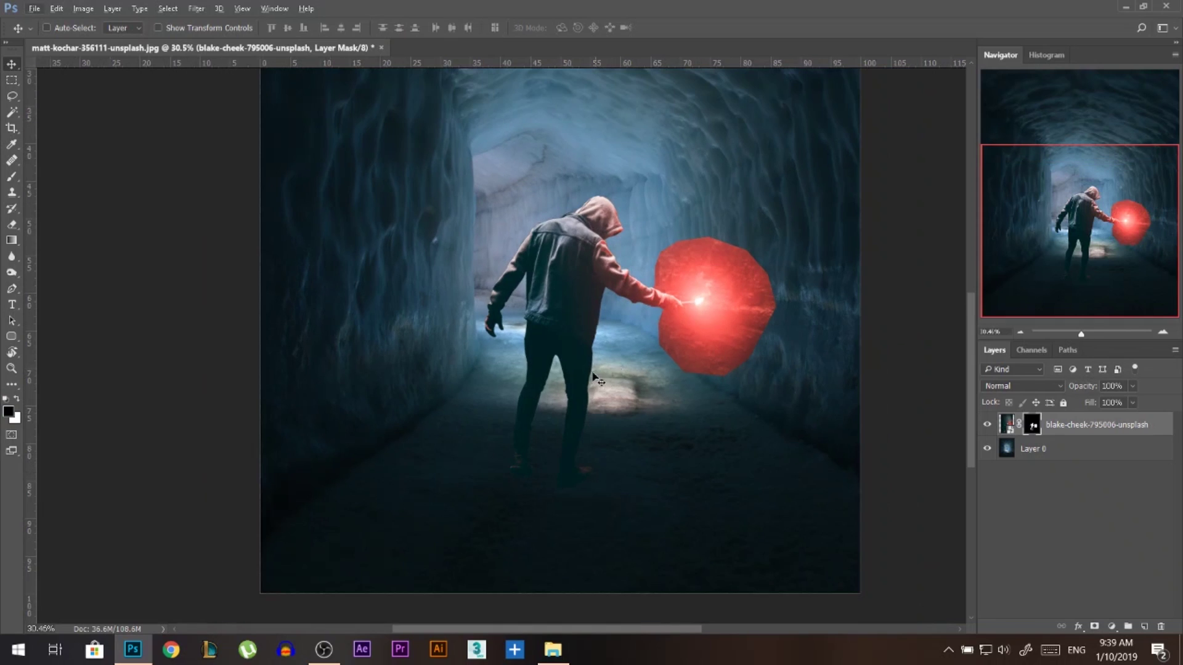
{"action": "left_click_drag", "start_coordinate": [594, 281], "coordinate": [607, 274]}
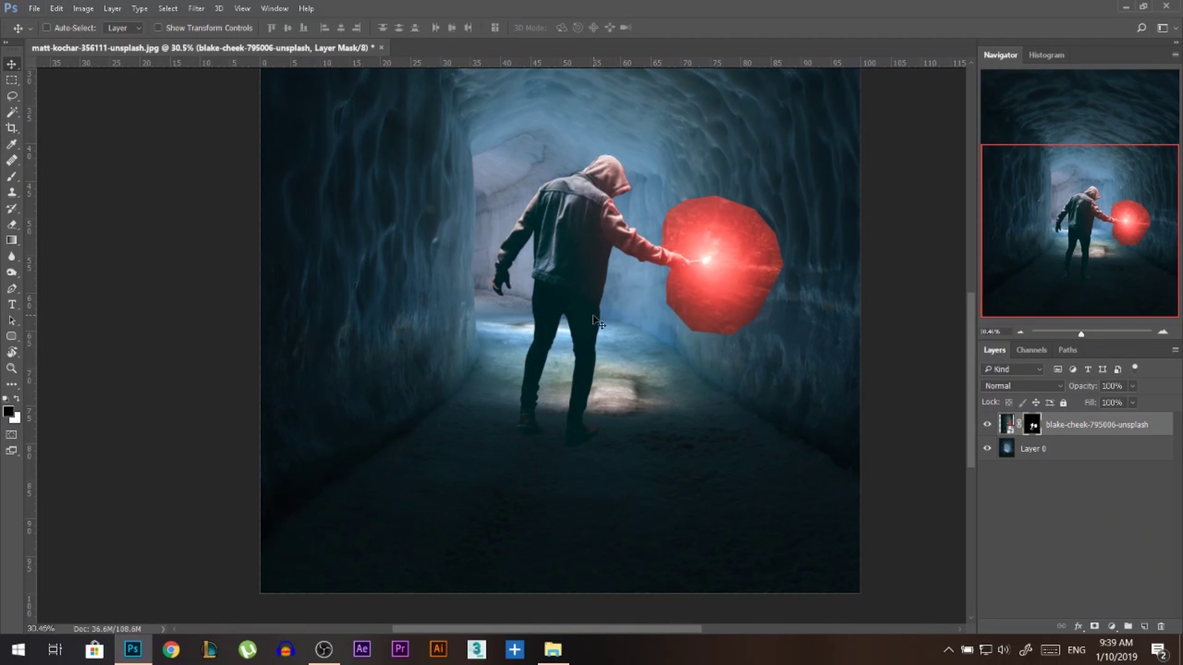
- Rasterize the blake-cheek layer, apply its mask permanently, and nudge the figure into place
{"action": "right_click", "coordinate": [1031, 426]}
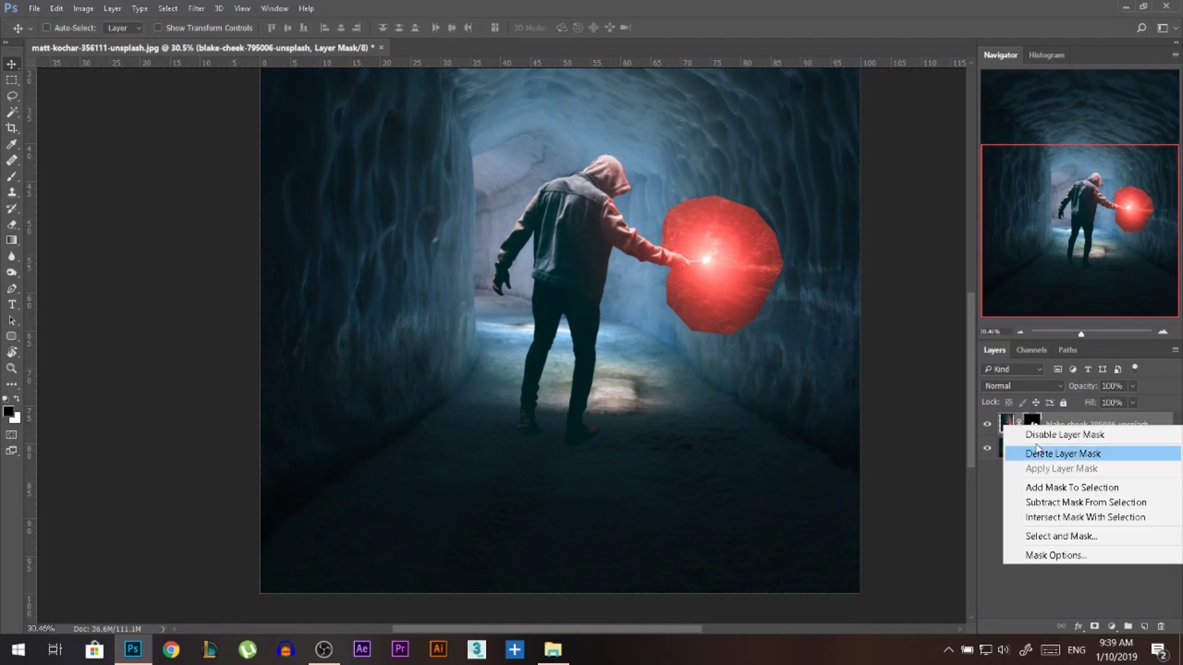
{"action": "left_click", "coordinate": [1053, 425]}
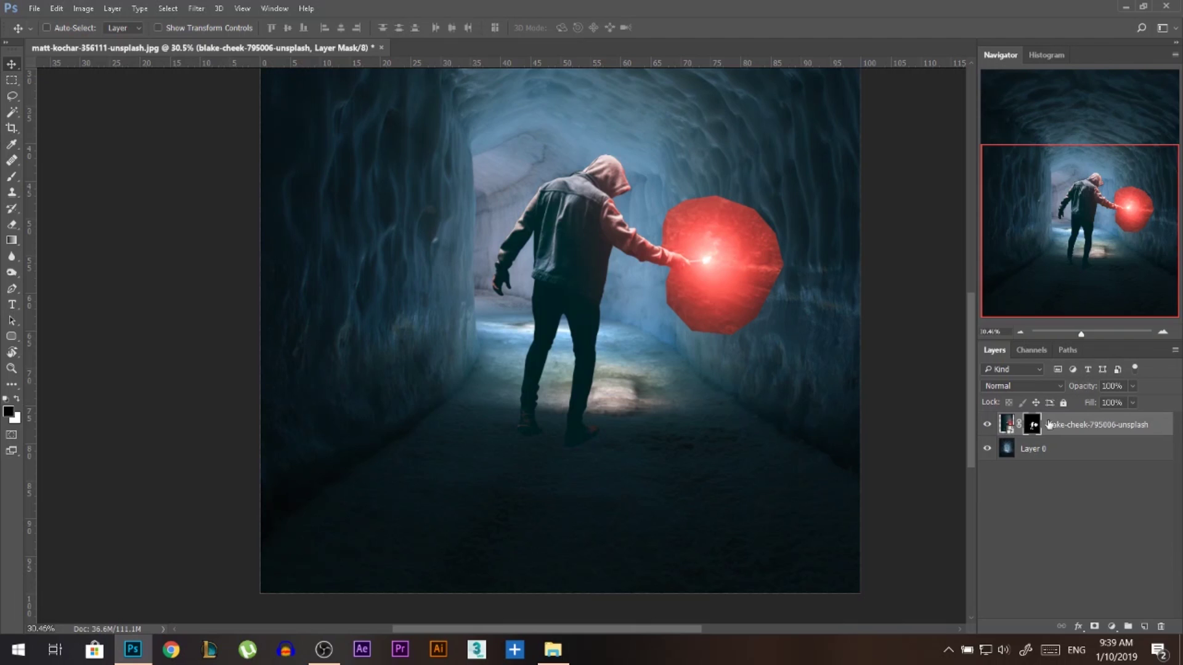
{"action": "right_click", "coordinate": [1063, 425]}
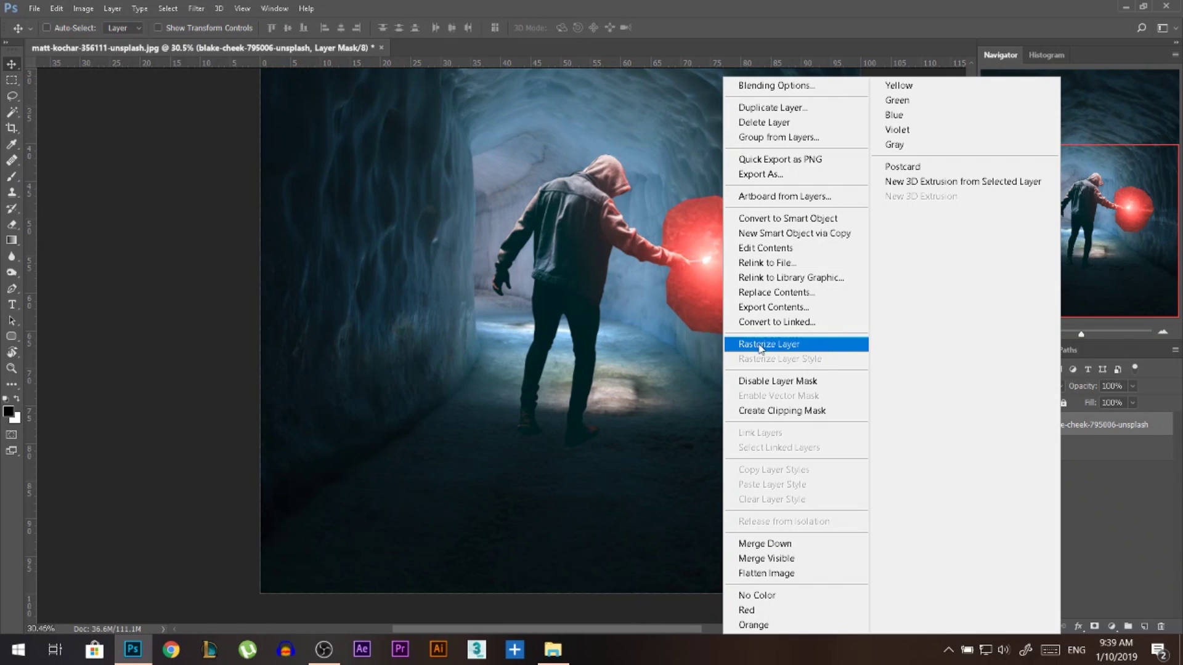
{"action": "left_click", "coordinate": [760, 345]}
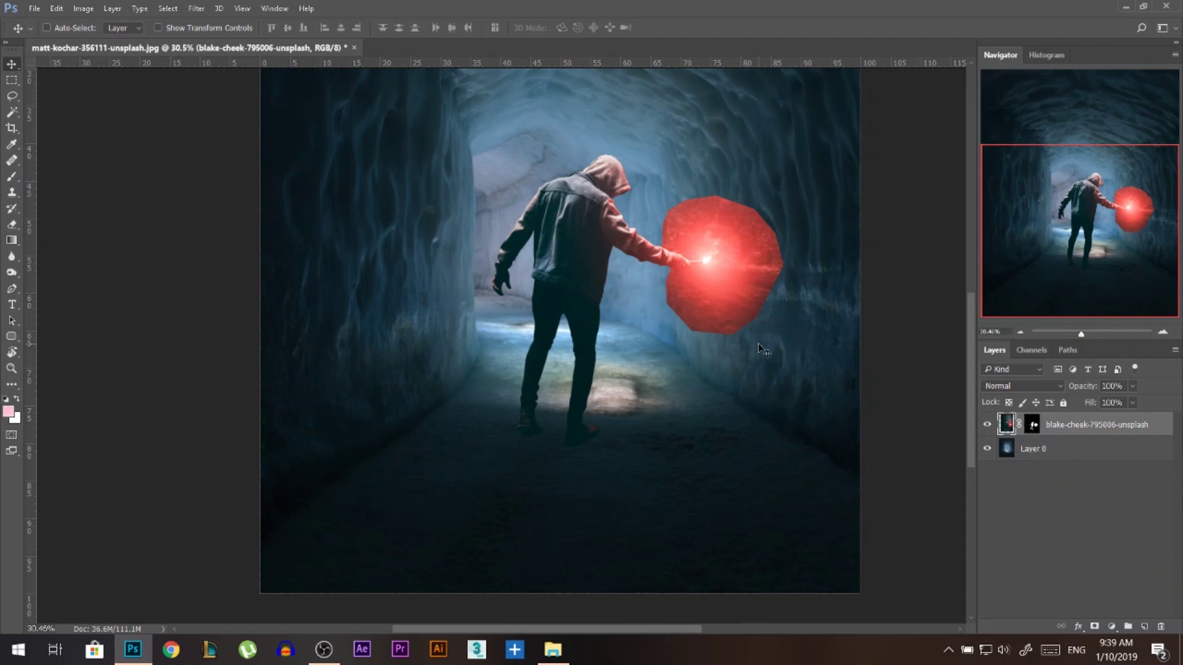
{"action": "right_click", "coordinate": [1032, 426]}
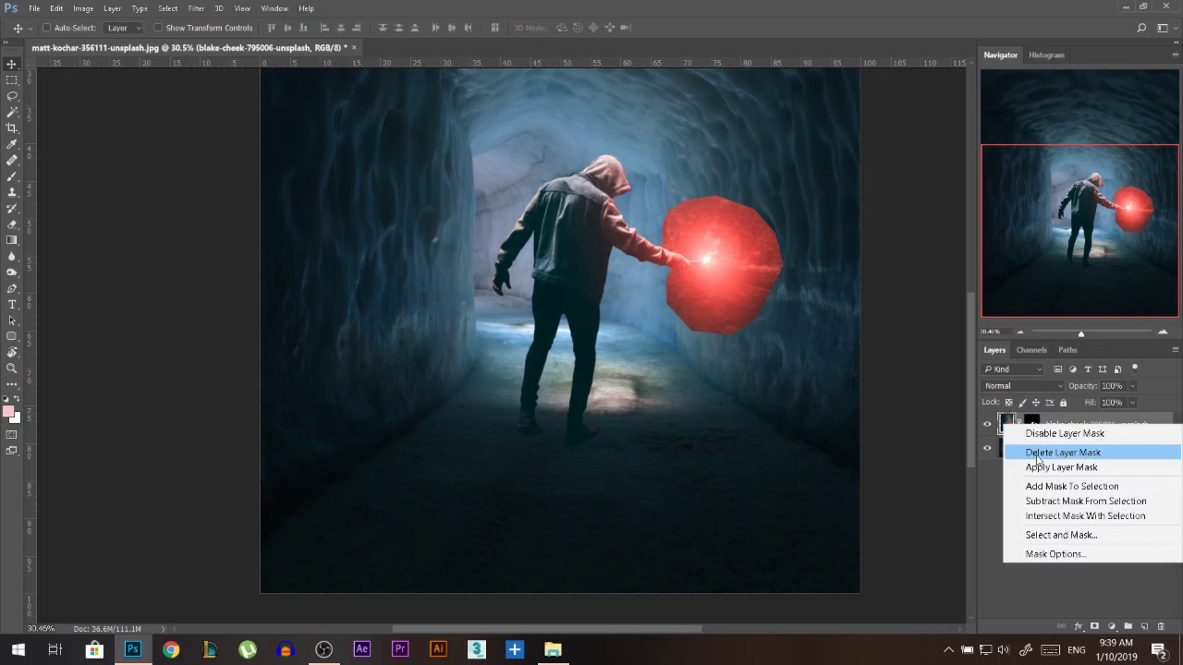
{"action": "left_click", "coordinate": [1042, 465]}
{"action": "mouse_move", "coordinate": [597, 336]}
{"action": "left_mouse_down"}
{"action": "mouse_move", "coordinate": [628, 352]}
{"action": "mouse_move", "coordinate": [569, 332]}
{"action": "mouse_move", "coordinate": [580, 336]}
{"action": "left_mouse_up"}
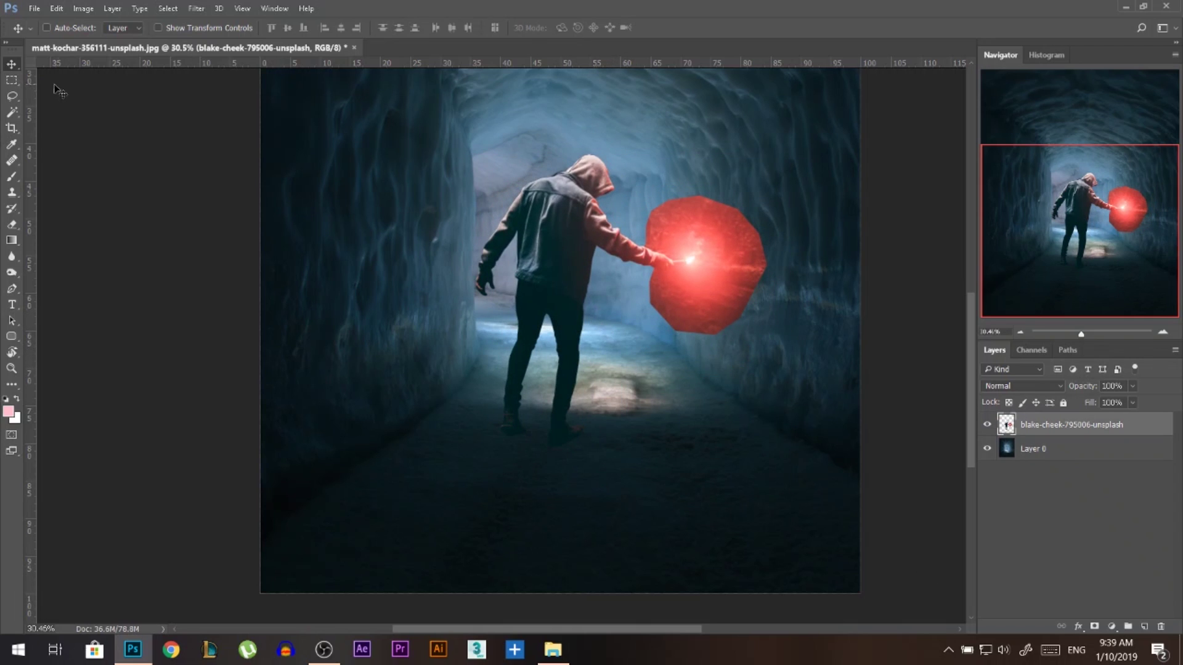
{"action": "left_click", "coordinate": [12, 97]}
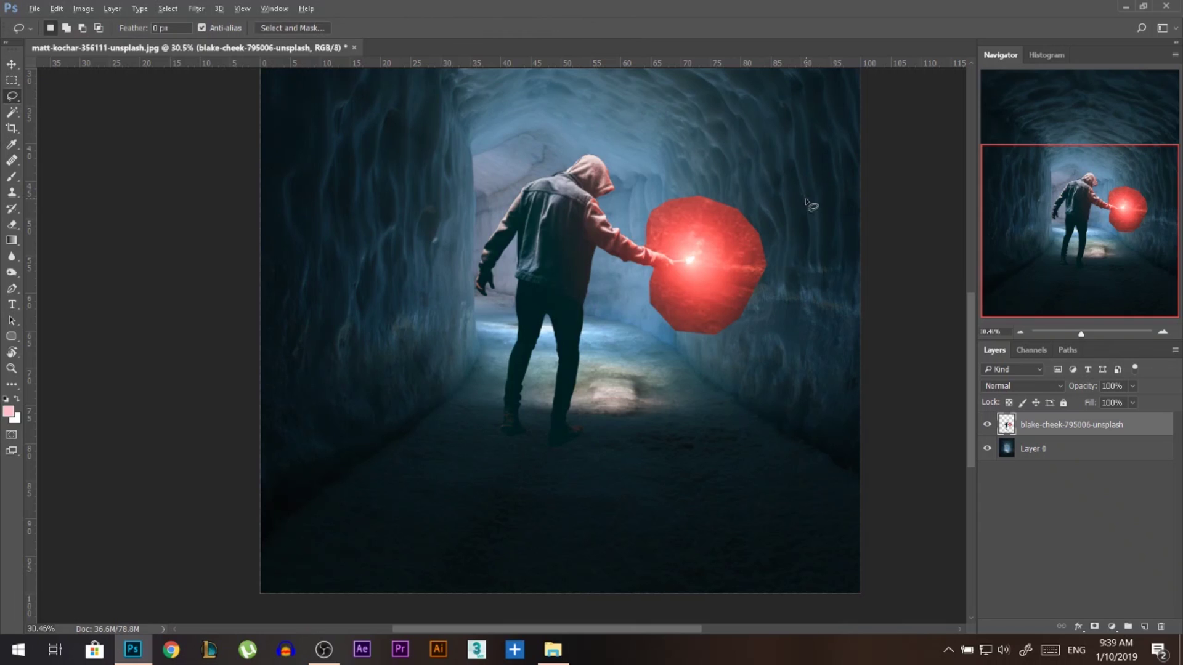
- Lasso the red glow and cut it onto Layer 1 via Layer Via Cut, undoing a test move
{"action": "scroll", "coordinate": [807, 204], "scroll_direction": "up", "scroll_amount": 2}
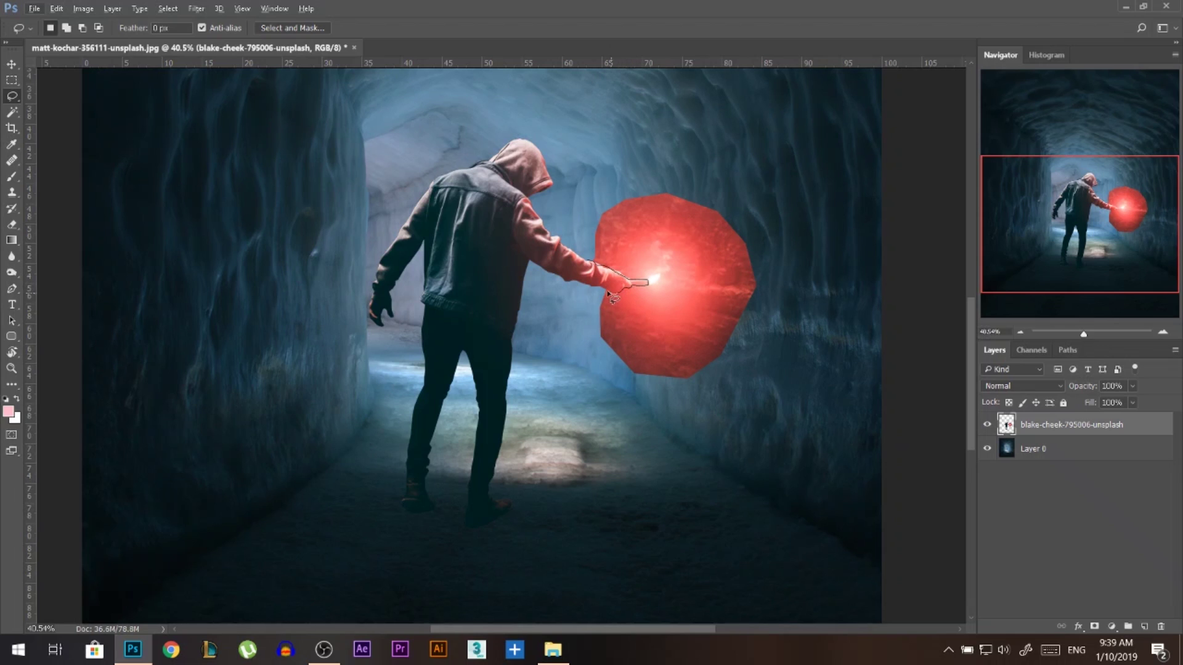
{"action": "mouse_move", "coordinate": [579, 327]}
{"action": "left_mouse_down"}
{"action": "mouse_move", "coordinate": [750, 468]}
{"action": "mouse_move", "coordinate": [847, 323]}
{"action": "mouse_move", "coordinate": [810, 205]}
{"action": "mouse_move", "coordinate": [649, 159]}
{"action": "mouse_move", "coordinate": [590, 185]}
{"action": "left_mouse_up"}
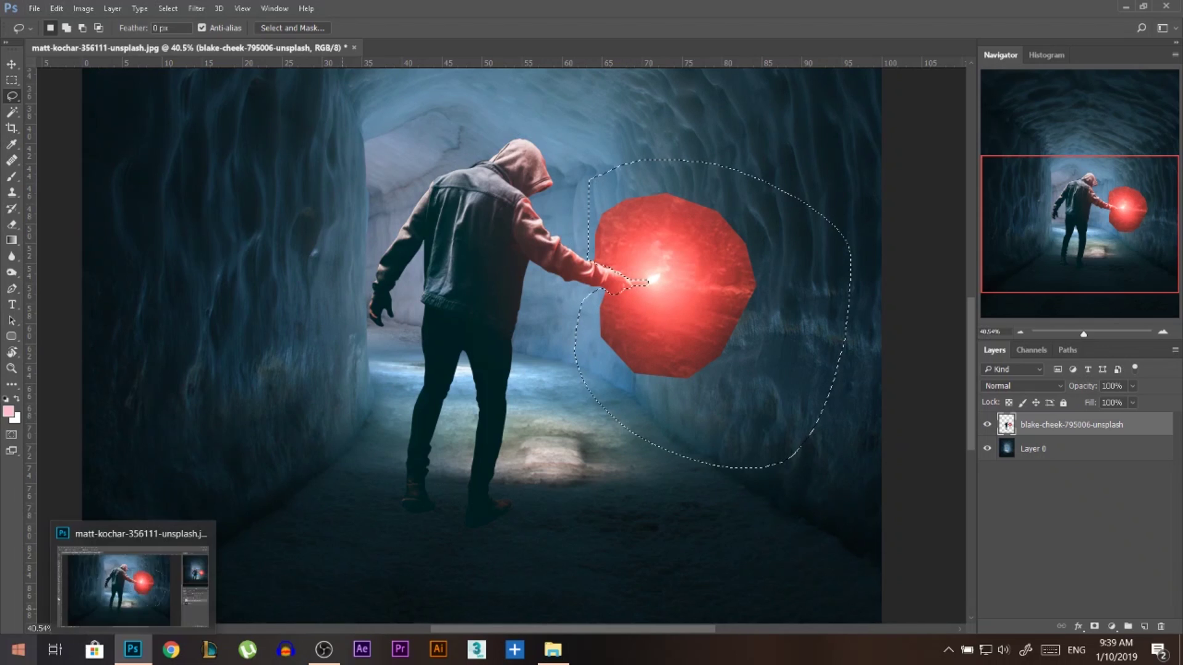
{"action": "right_click", "coordinate": [695, 261]}
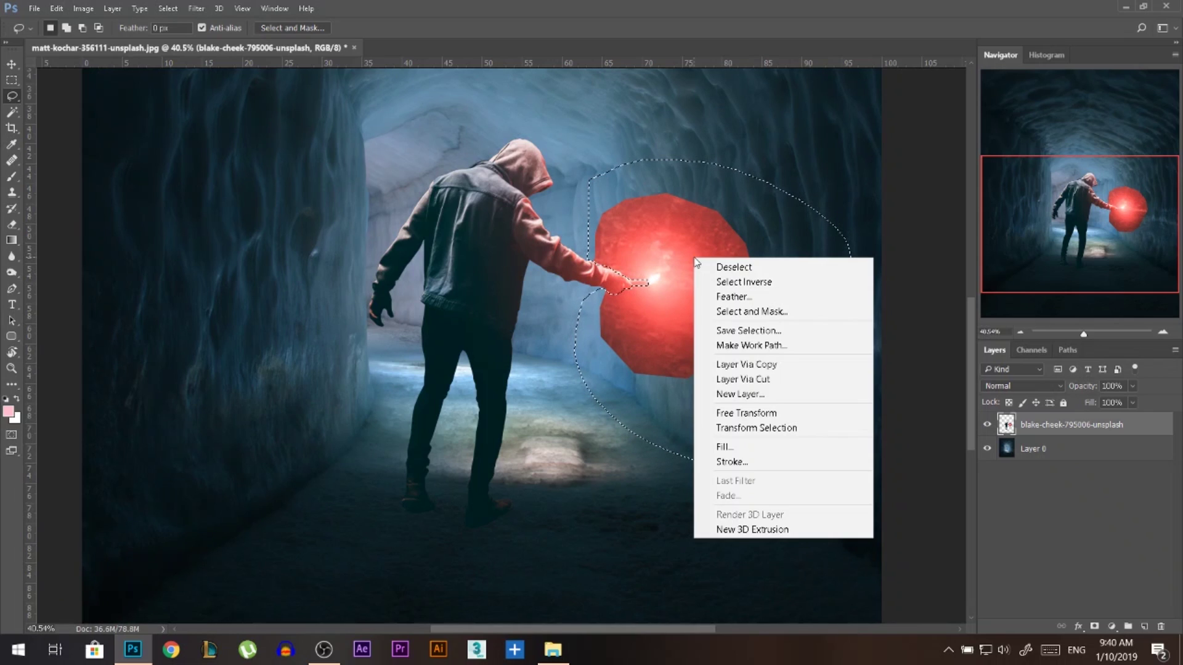
{"action": "left_click", "coordinate": [753, 379]}
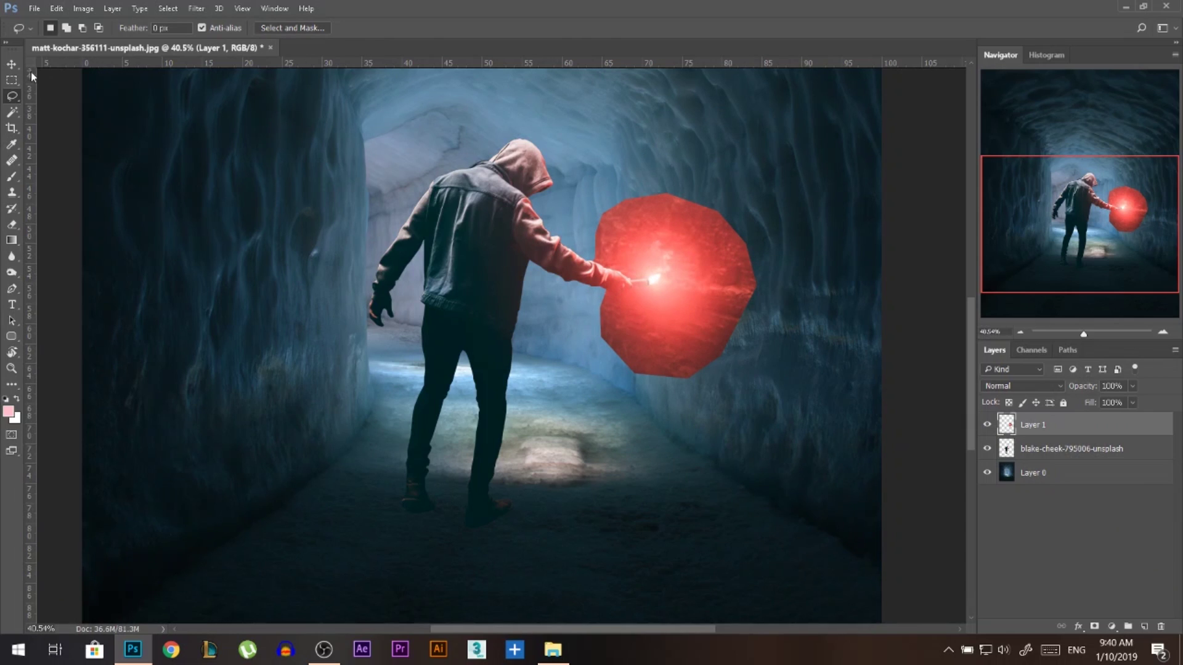
{"action": "key", "text": "v"}
{"action": "left_click_drag", "start_coordinate": [652, 337], "coordinate": [761, 220]}
{"action": "key", "text": "ctrl+z"}
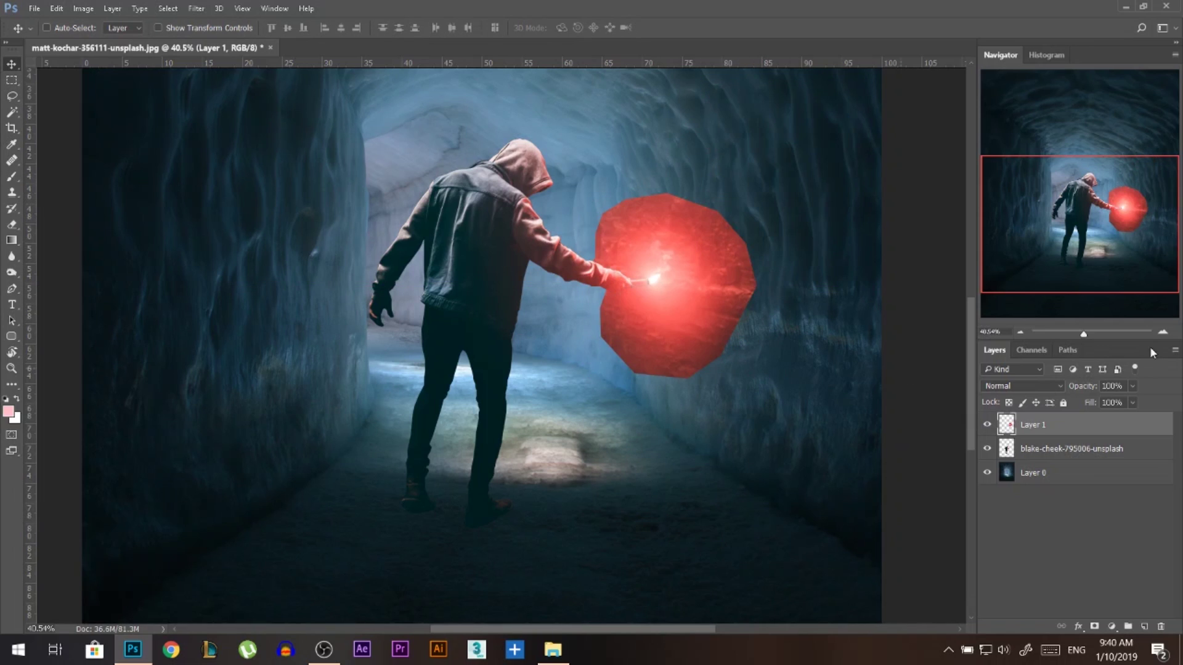
- Set Layer 1's blend mode to Screen and zoom in on the glow
{"action": "left_click", "coordinate": [995, 387]}
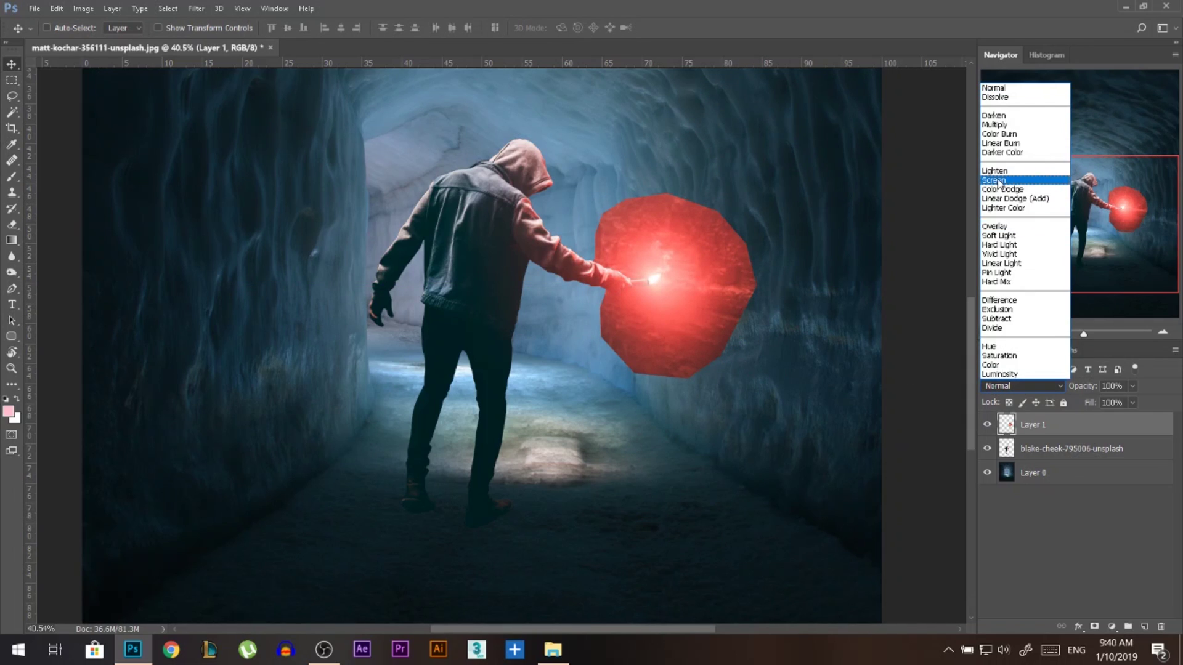
{"action": "left_click", "coordinate": [1017, 183]}
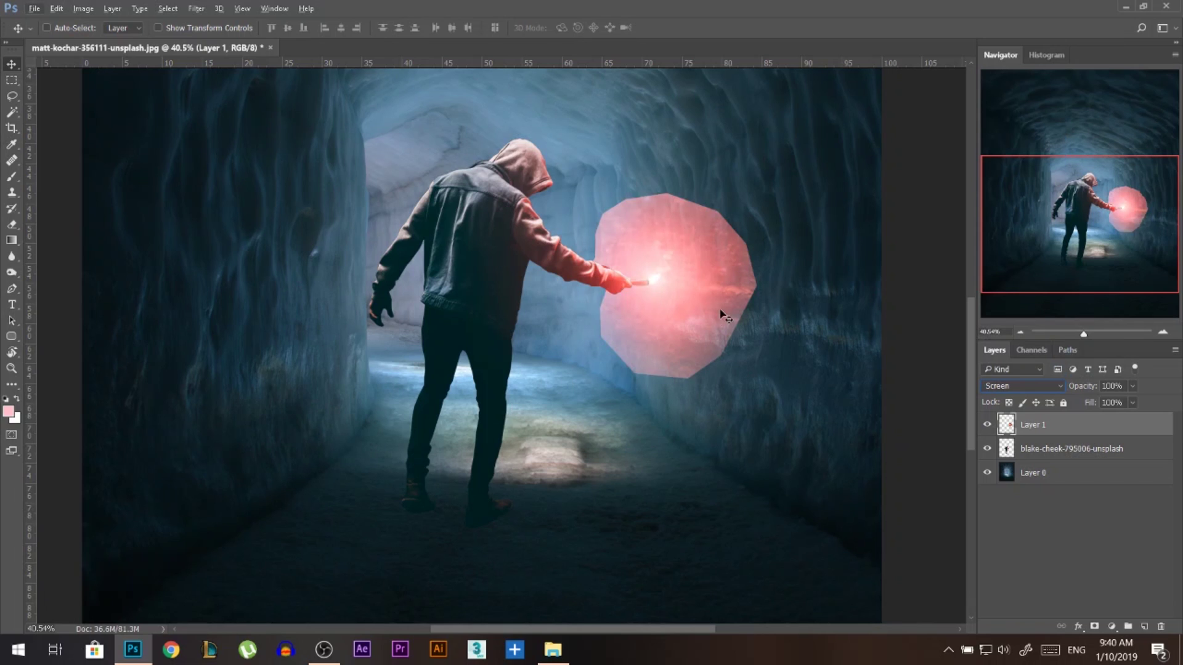
{"action": "scroll", "coordinate": [708, 277], "scroll_direction": "up", "scroll_amount": 4}
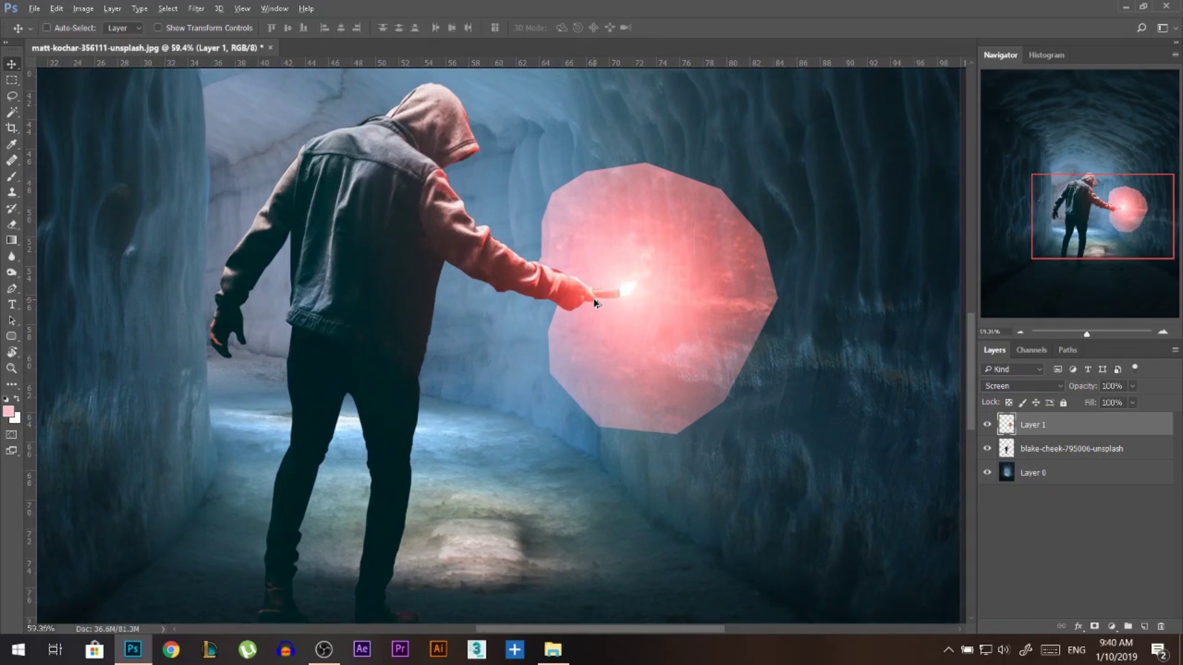
{"action": "scroll", "coordinate": [593, 299], "scroll_direction": "up", "scroll_amount": 2}
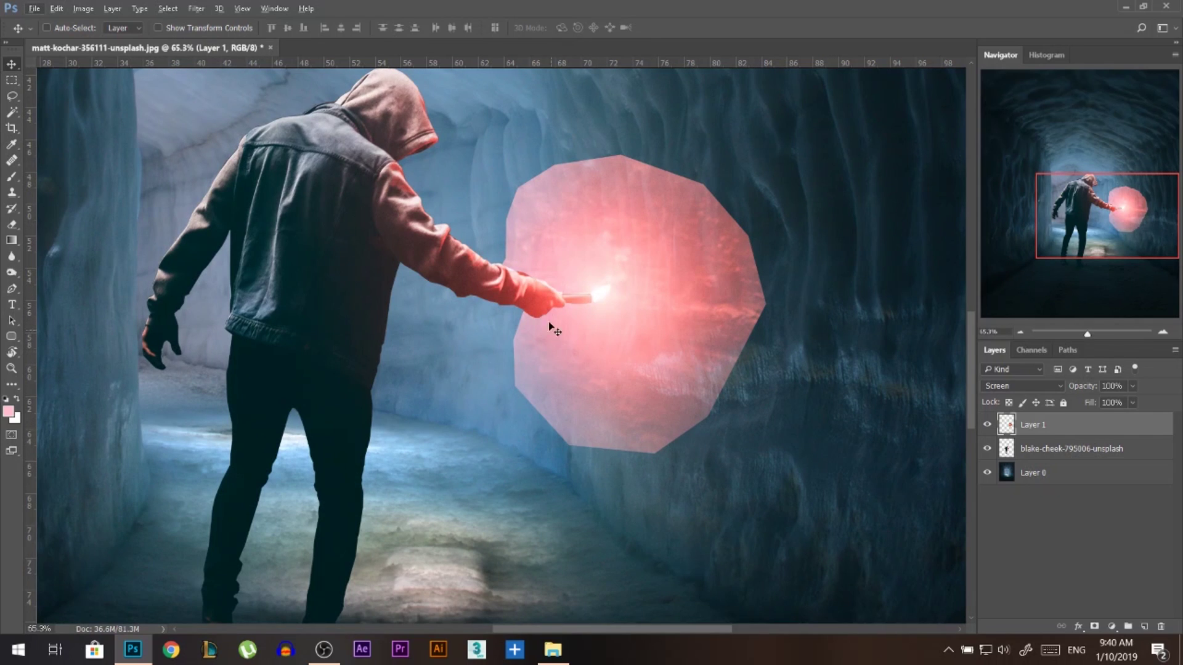
- Mask Layer 1 and paint on the mask with a ~595 px brush to soften the glow
{"action": "left_click", "coordinate": [1094, 627]}
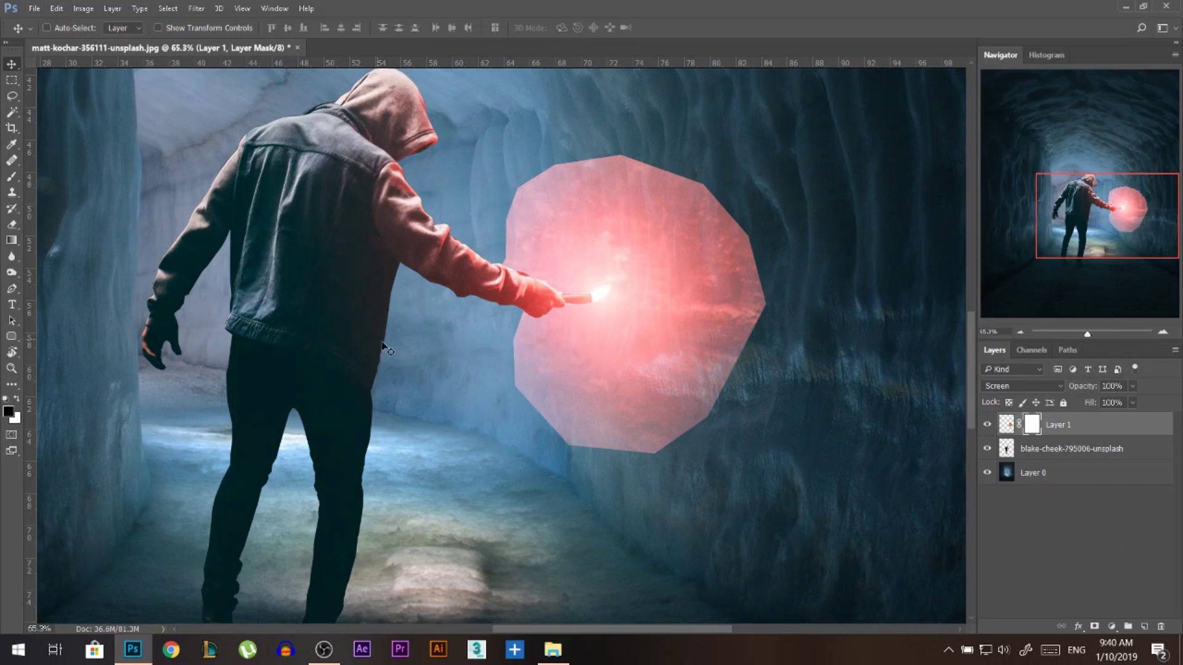
{"action": "left_click", "coordinate": [11, 177]}
{"action": "left_click_drag", "start_coordinate": [230, 30], "coordinate": [271, 30]}
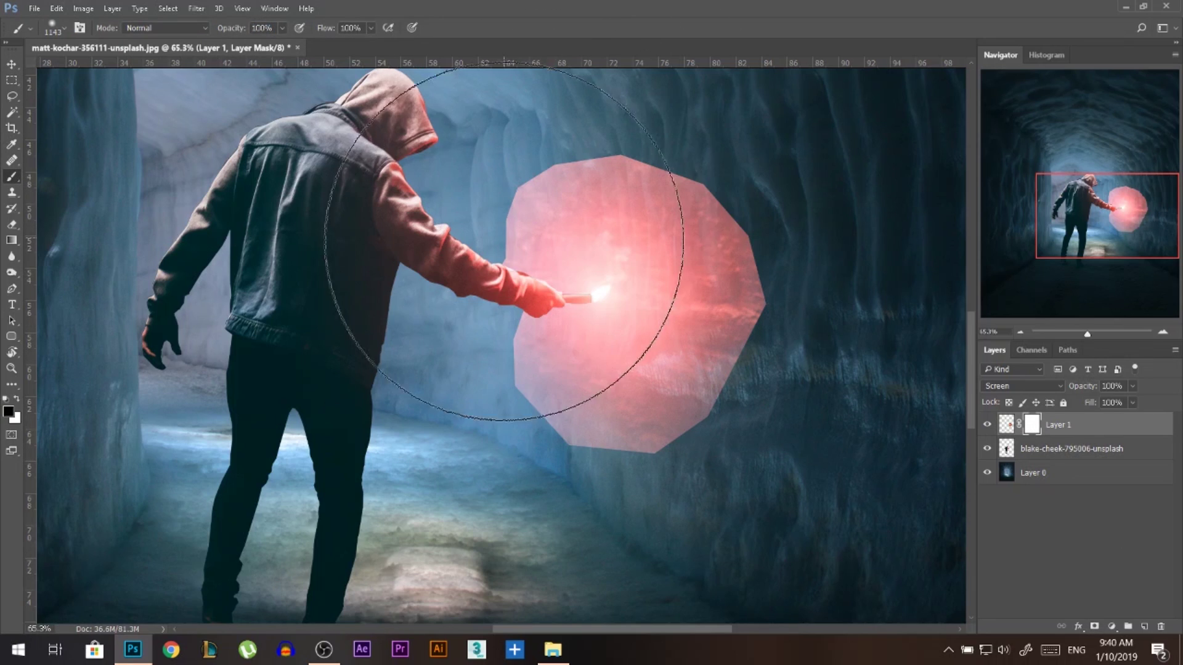
{"action": "left_click_drag", "start_coordinate": [597, 289], "coordinate": [626, 294]}
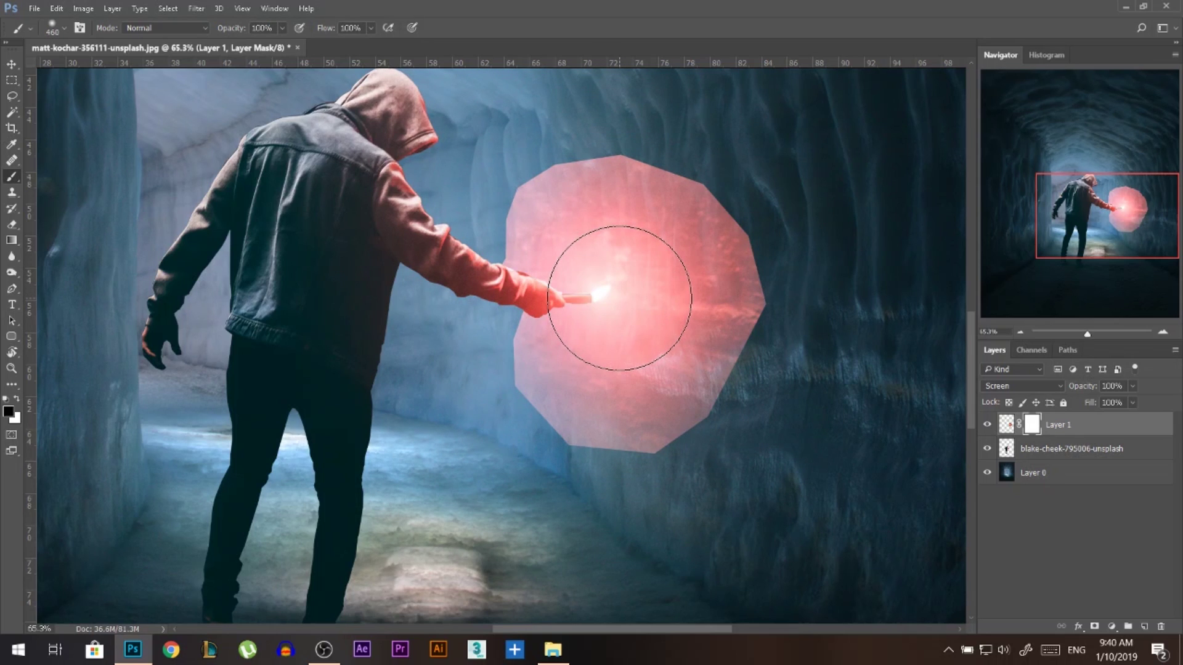
{"action": "left_click", "coordinate": [616, 298]}
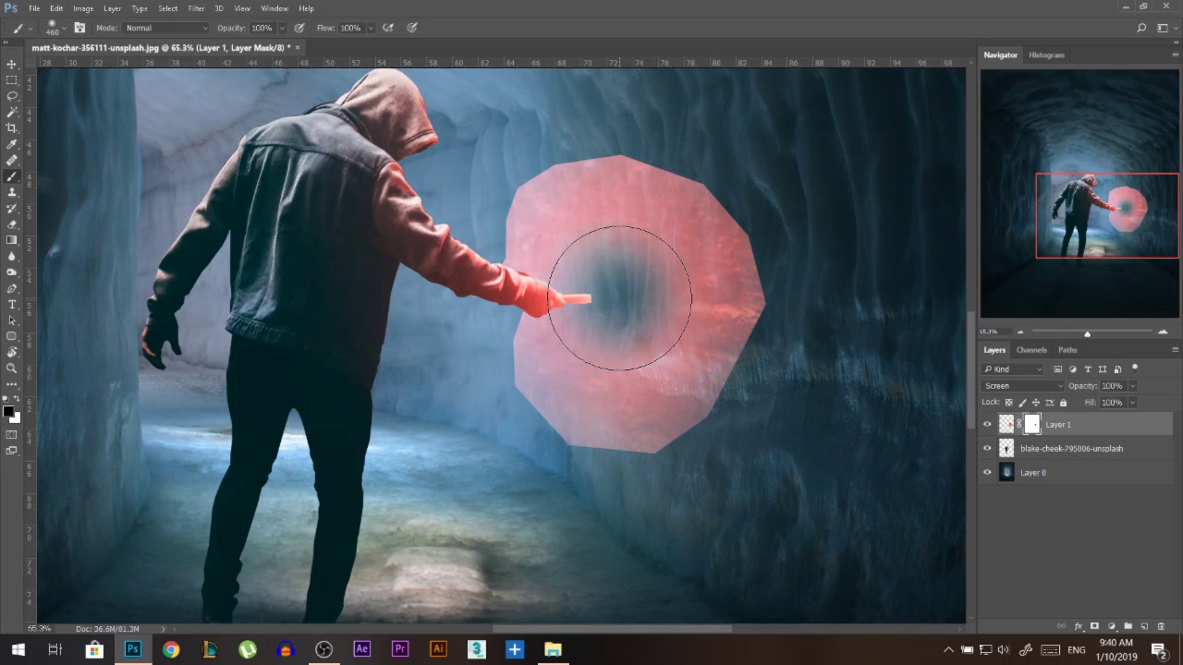
{"action": "left_click", "coordinate": [618, 296]}
{"action": "left_click", "coordinate": [618, 296]}
{"action": "right_click", "coordinate": [610, 295], "text": "alt"}
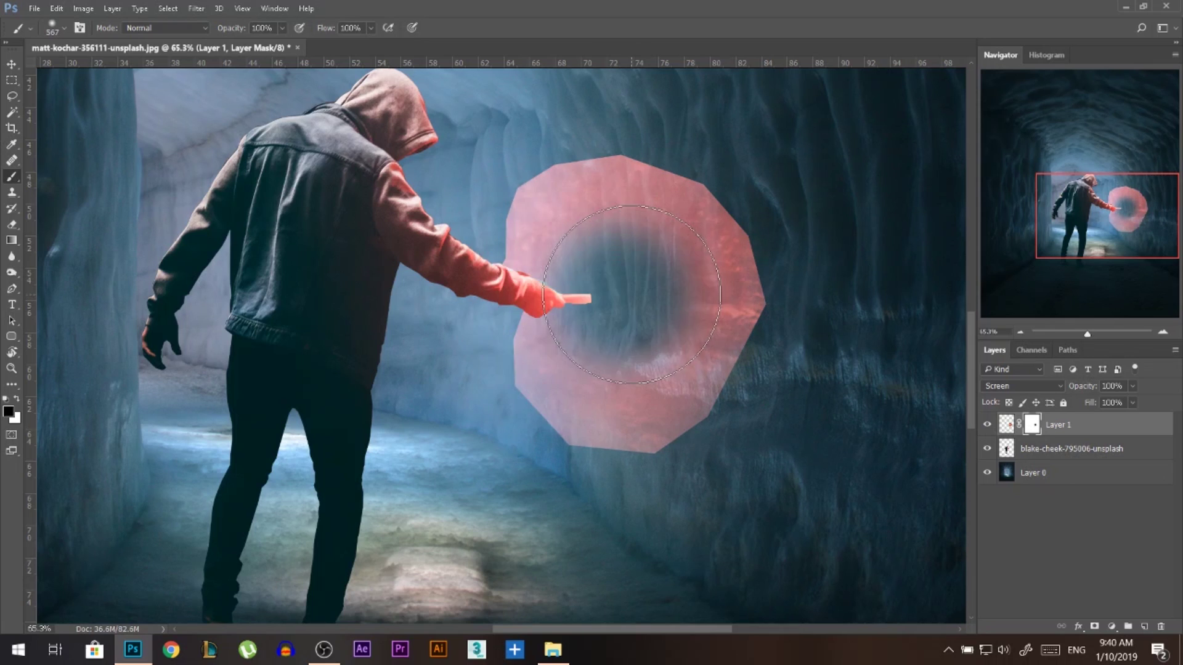
{"action": "left_click", "coordinate": [628, 293]}
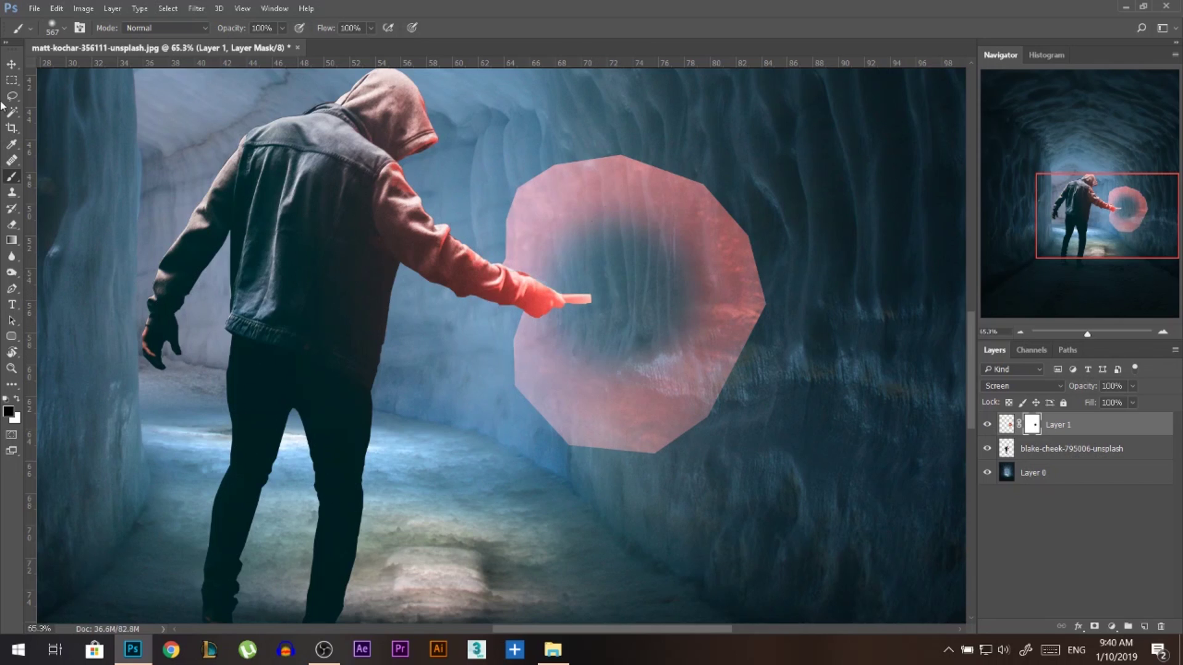
- Hide the mask overlay, fit the view to screen, and select blake-cheek along with Layer 1
{"action": "left_click", "coordinate": [12, 64]}
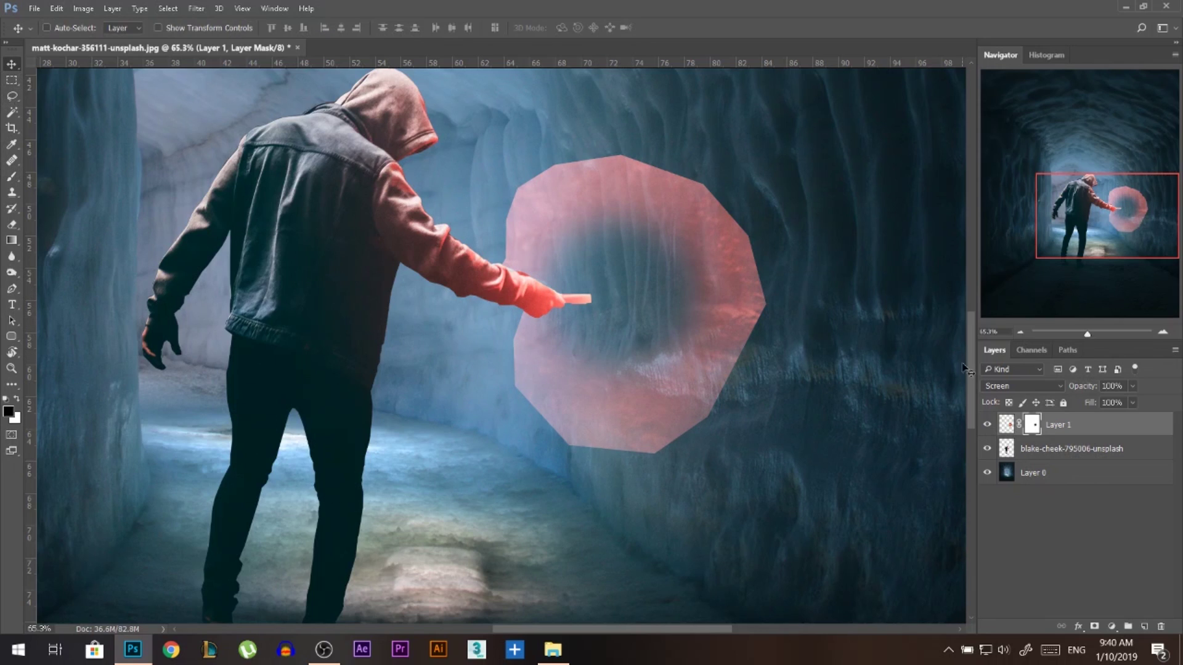
{"action": "left_click", "coordinate": [1032, 425], "text": "alt+shift"}
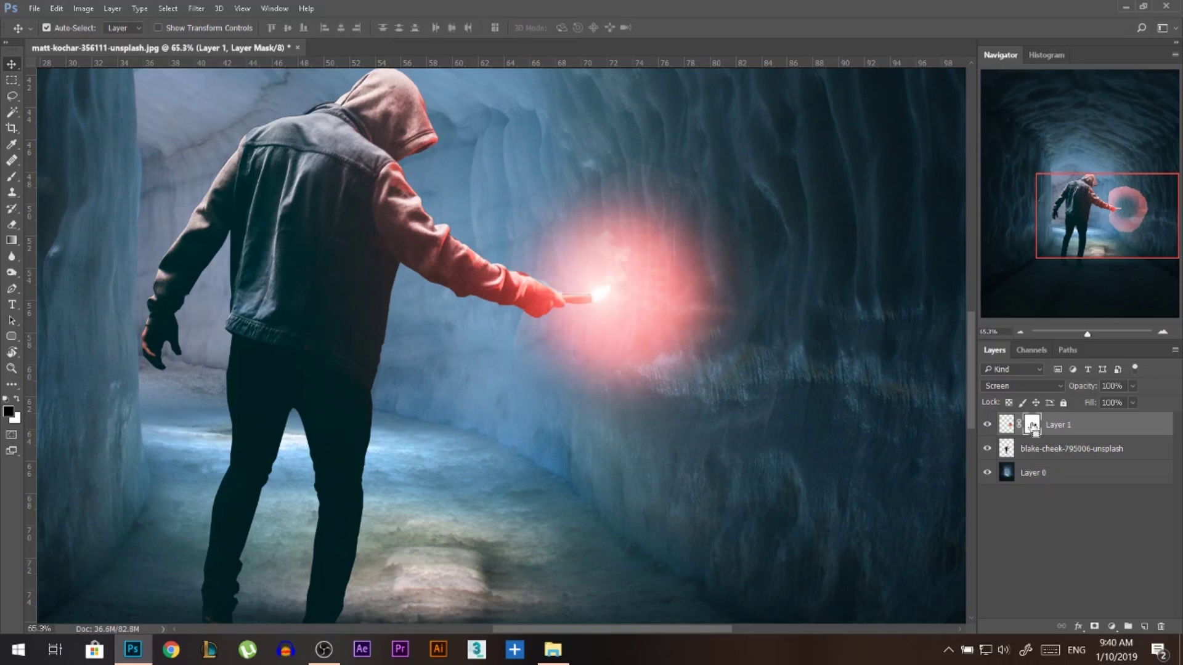
{"action": "key", "text": "c"}
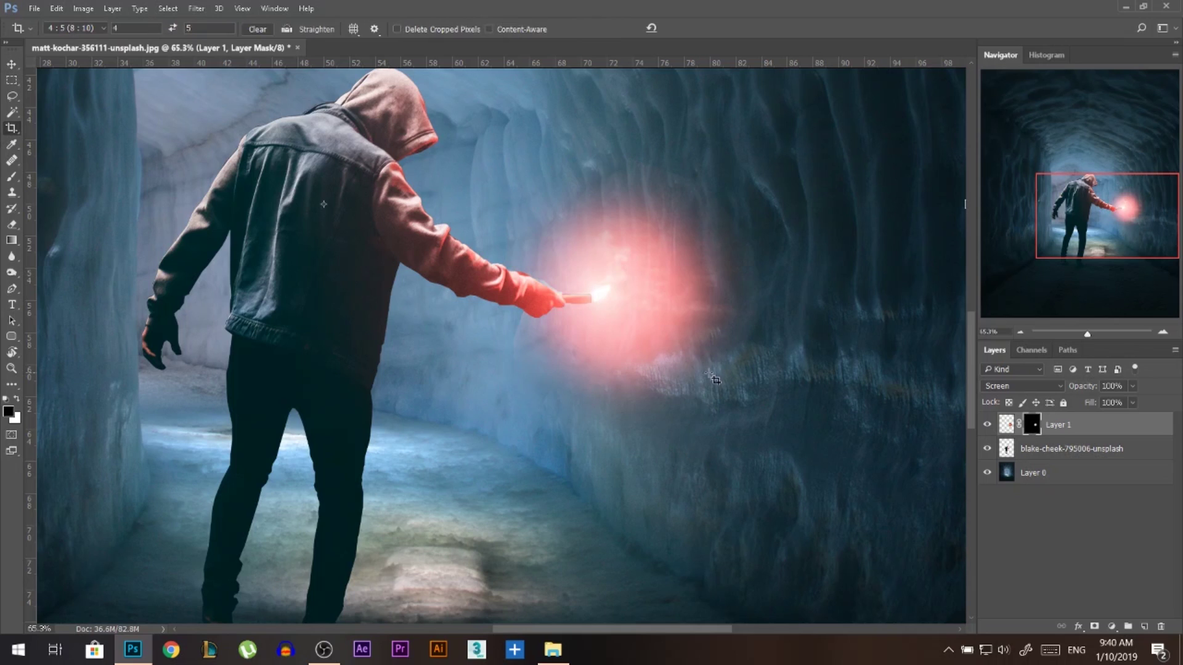
{"action": "key", "text": "ctrl+0"}
{"action": "key", "text": "v"}
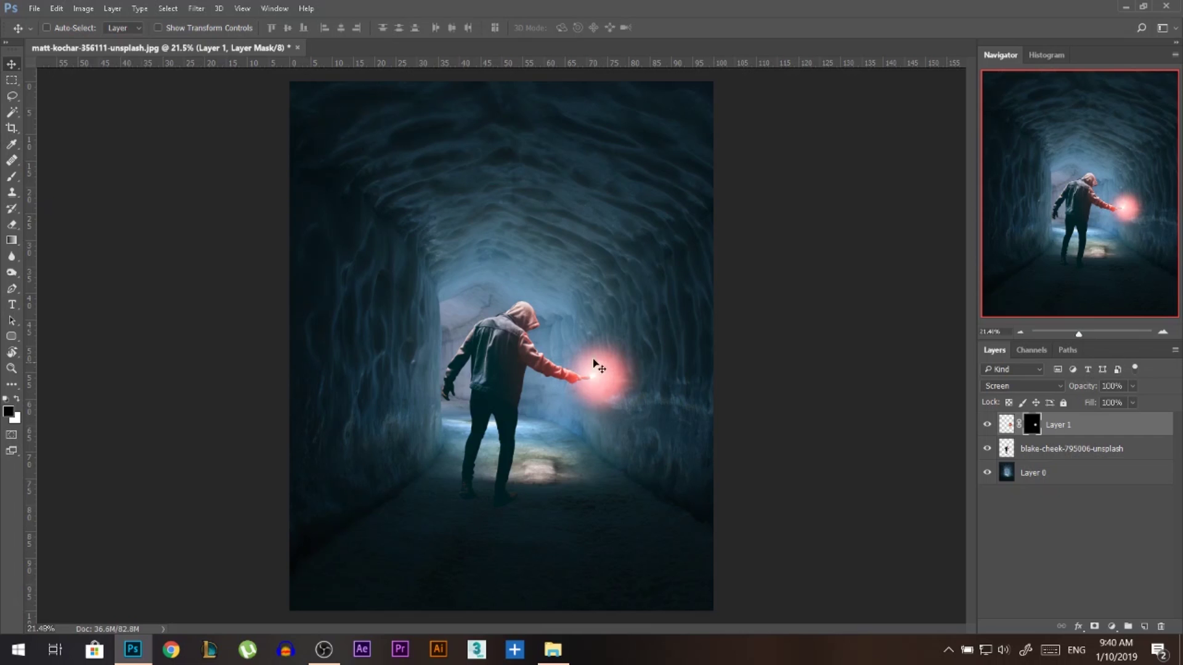
{"action": "left_click", "coordinate": [1051, 450], "text": "ctrl"}
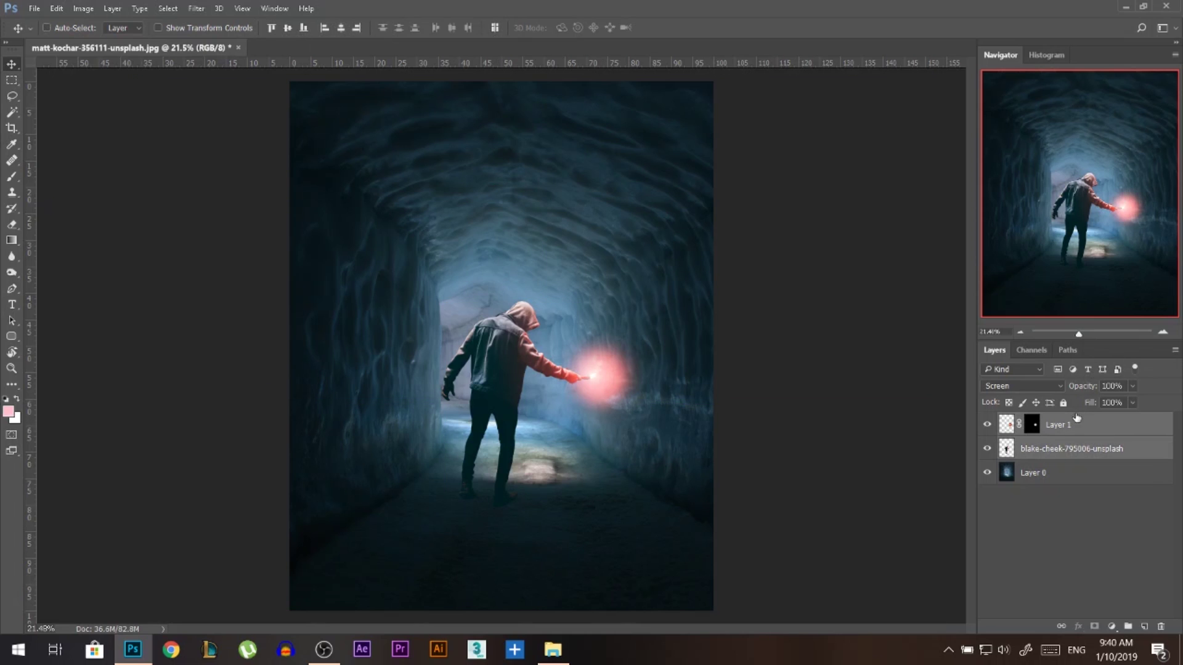
- Group the man and glow into Group 1, scale to about 79%, and flip horizontally
{"action": "key", "text": "ctrl+g"}
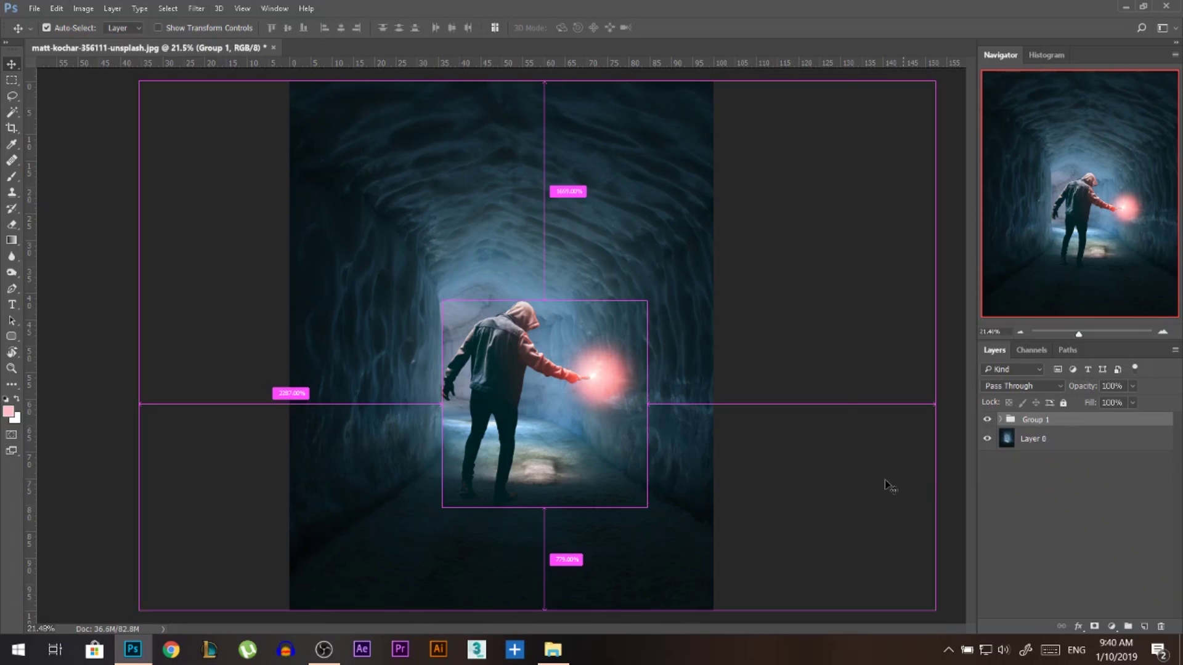
{"action": "left_click_drag", "start_coordinate": [542, 354], "coordinate": [578, 327]}
{"action": "key", "text": "ctrl"}
{"action": "key", "text": "ctrl+t"}
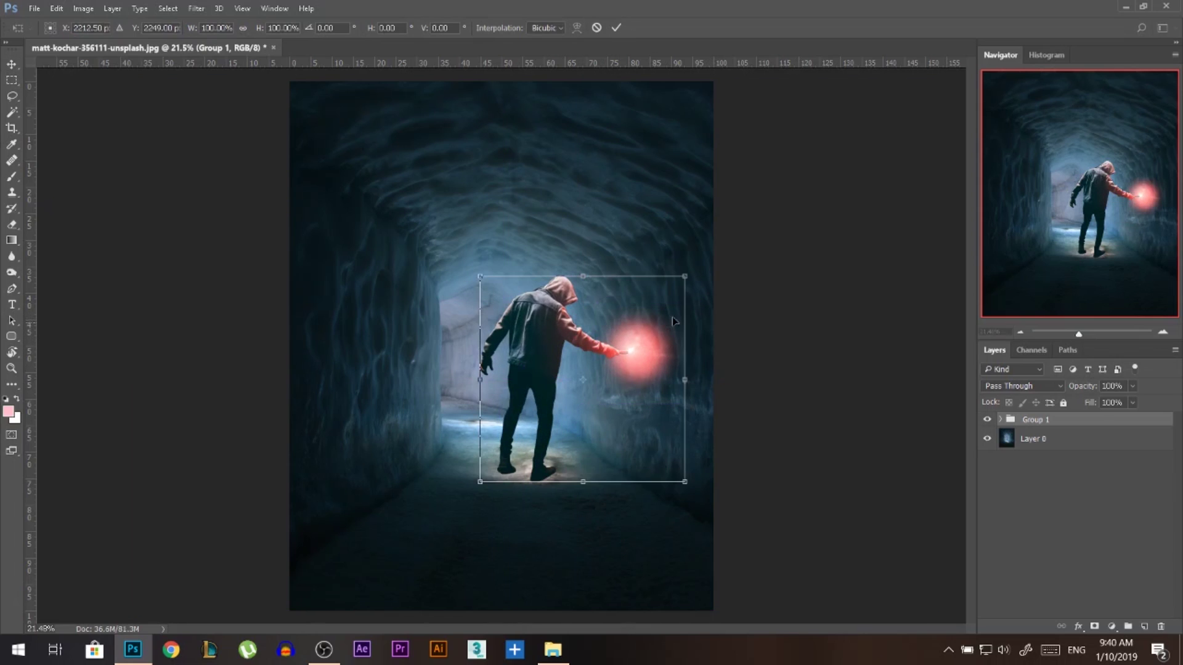
{"action": "left_click_drag", "start_coordinate": [684, 278], "coordinate": [642, 319]}
{"action": "right_click", "coordinate": [543, 365]}
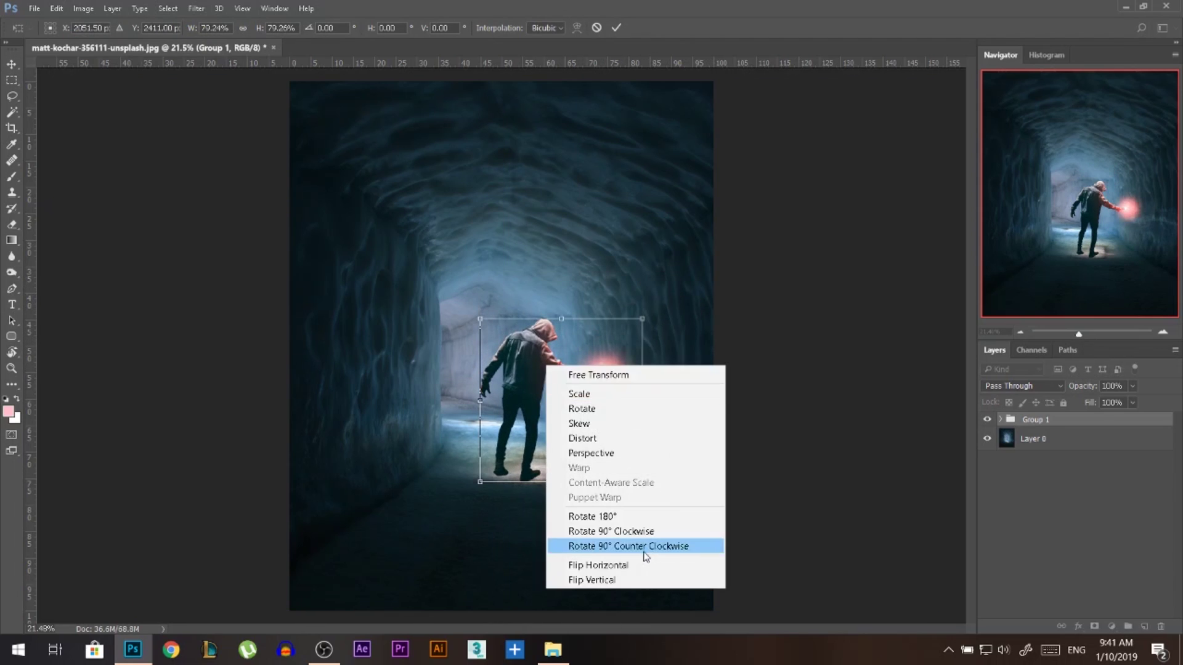
{"action": "left_click", "coordinate": [573, 564]}
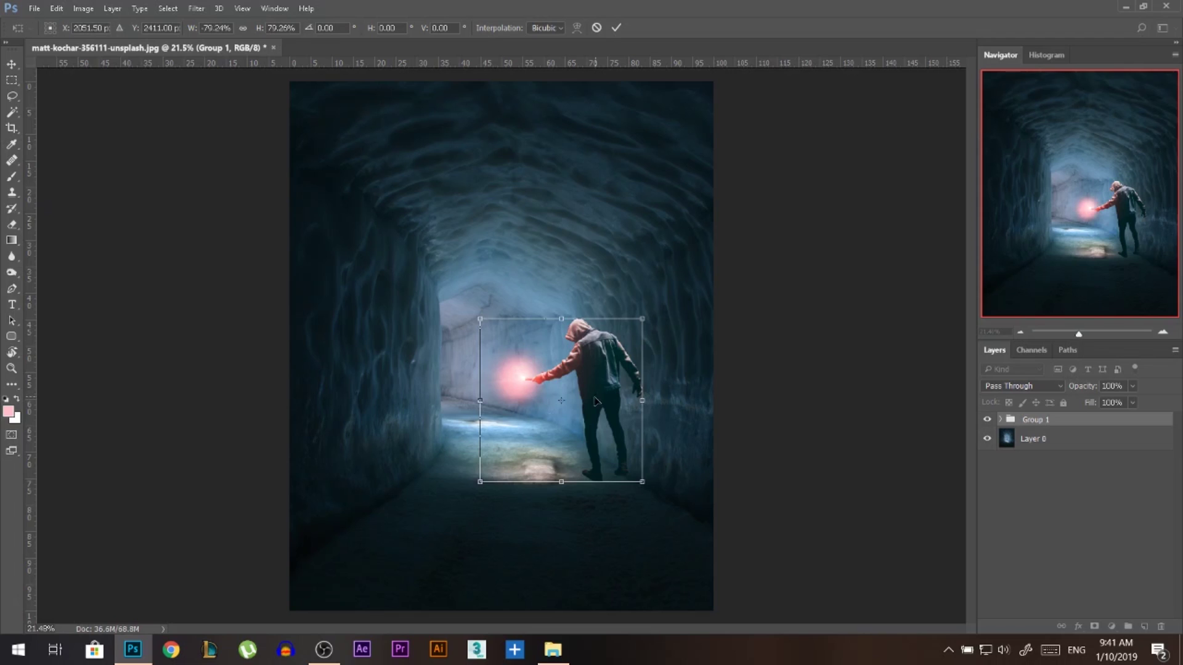
- Move the figure left toward the wall, shrink it to about 46%, and apply the transform
{"action": "left_click_drag", "start_coordinate": [561, 387], "coordinate": [478, 368]}
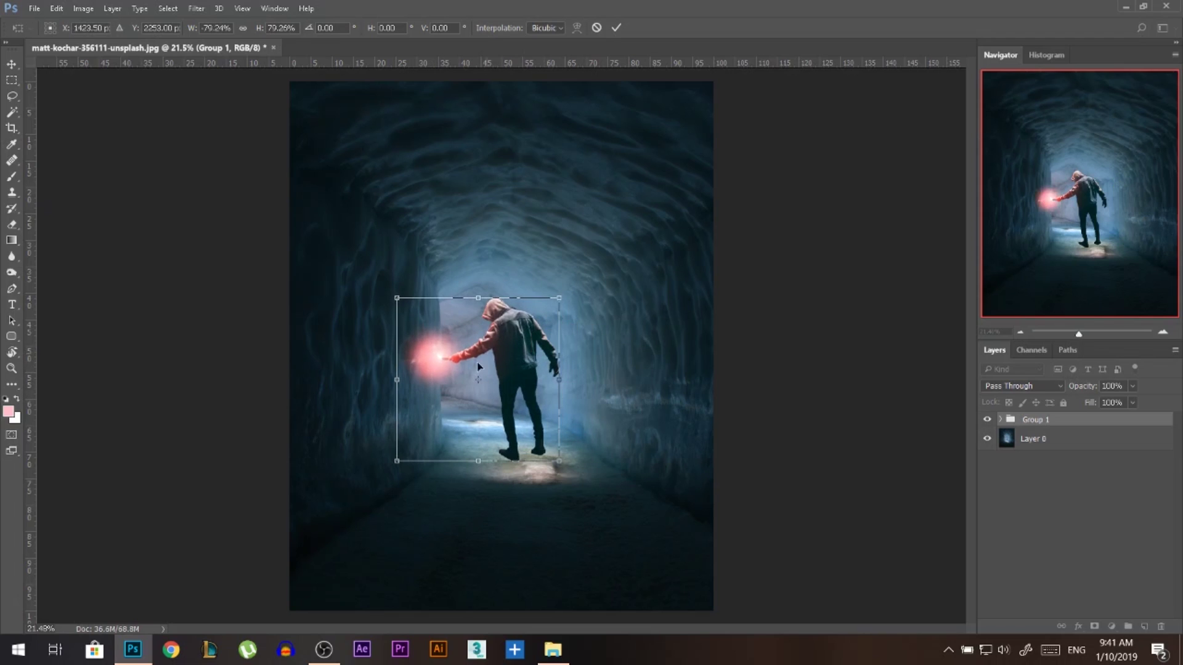
{"action": "left_click_drag", "start_coordinate": [395, 300], "coordinate": [448, 350]}
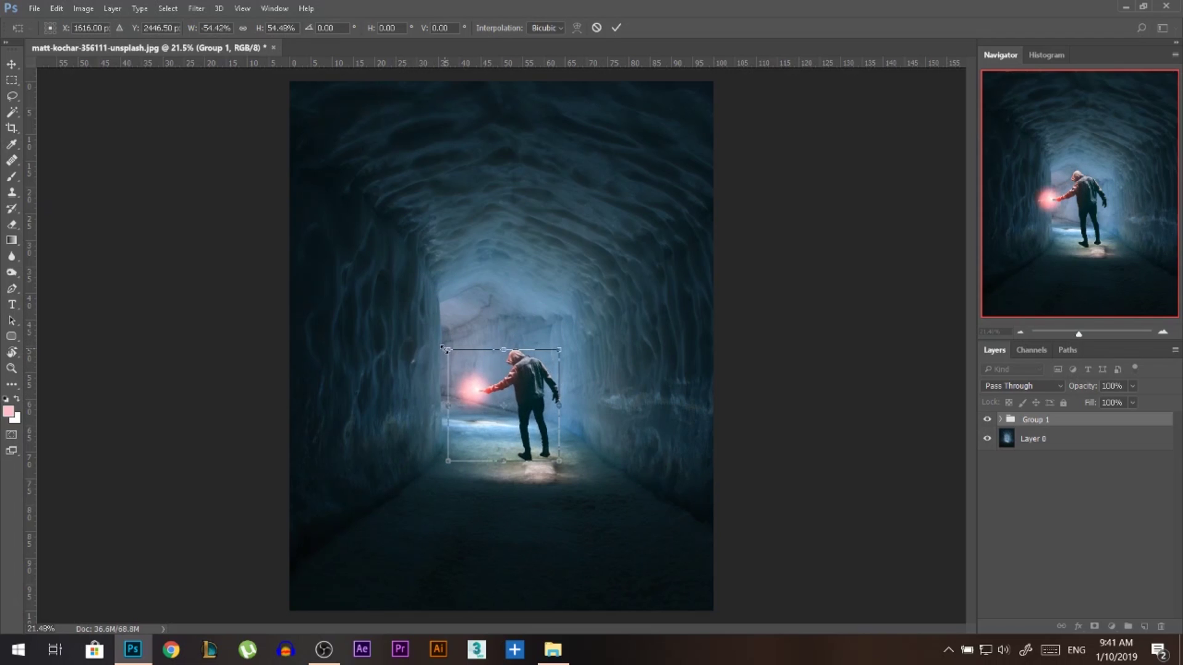
{"action": "left_click_drag", "start_coordinate": [556, 352], "coordinate": [542, 366]}
{"action": "left_click_drag", "start_coordinate": [509, 416], "coordinate": [515, 409]}
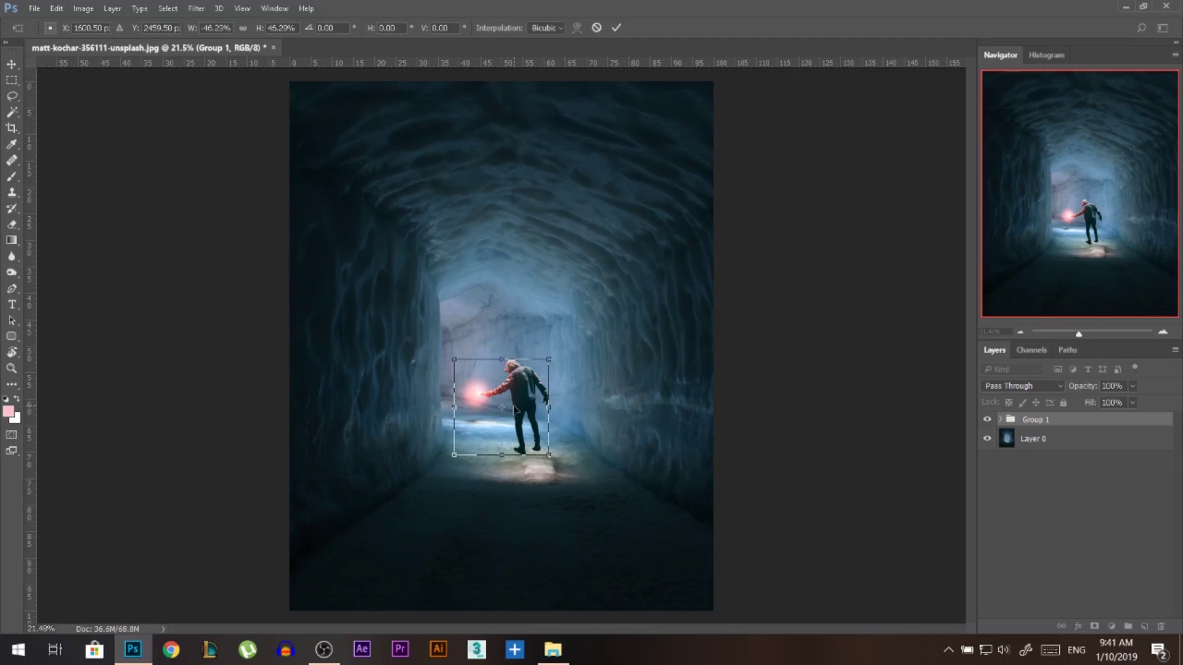
{"action": "key", "text": "Return"}
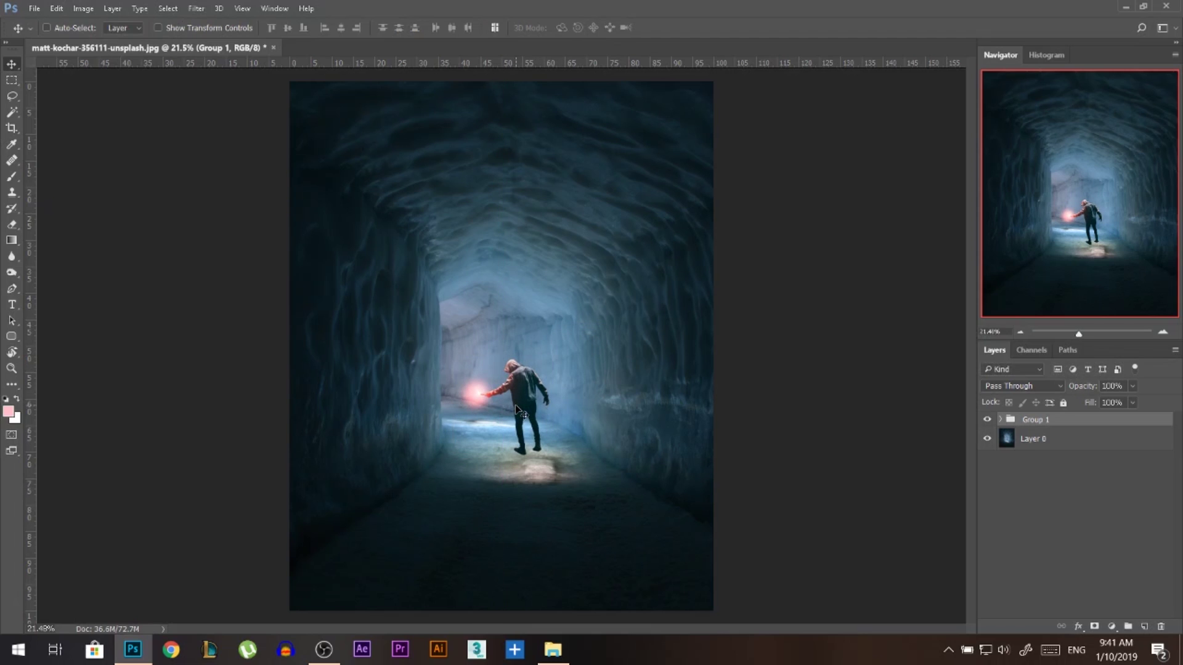
{"action": "scroll", "coordinate": [517, 409], "scroll_direction": "down", "scroll_amount": 2}
- Drag Group 1 slightly upward so the man's feet float just above the tunnel floor
{"action": "mouse_move", "coordinate": [535, 394]}
{"action": "left_mouse_down"}
{"action": "mouse_move", "coordinate": [559, 394]}
{"action": "mouse_move", "coordinate": [533, 374]}
{"action": "left_mouse_up"}
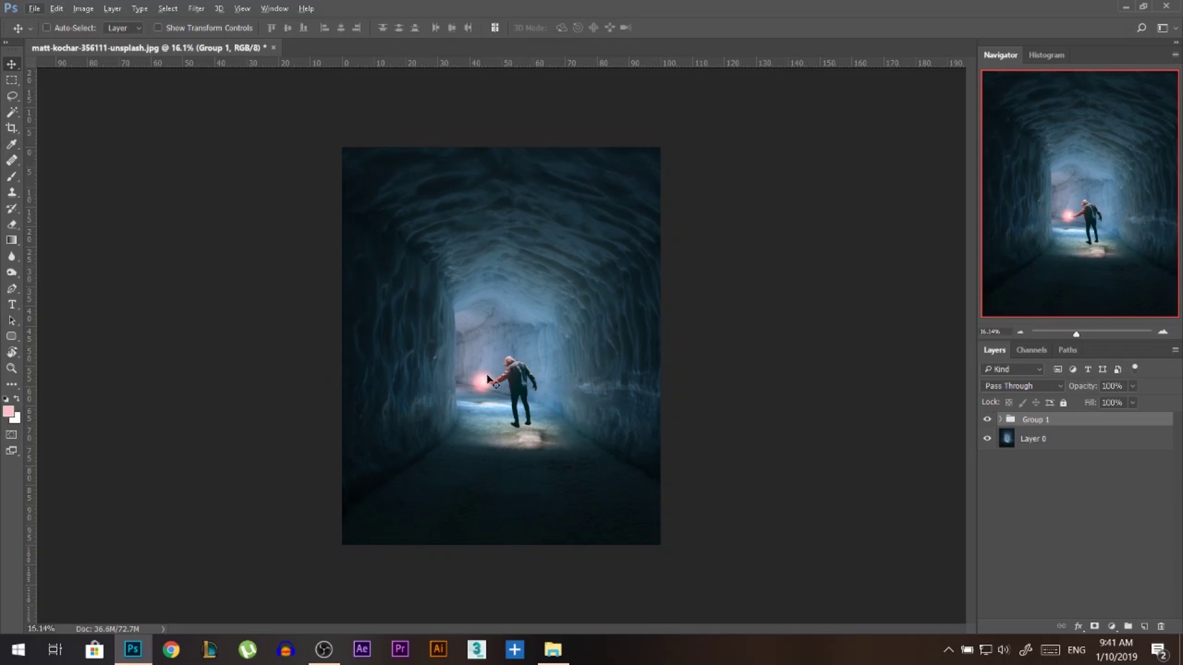
{"action": "scroll", "coordinate": [487, 379], "scroll_direction": "up", "scroll_amount": 5}
{"action": "mouse_move", "coordinate": [546, 368]}
{"action": "left_mouse_down"}
{"action": "mouse_move", "coordinate": [540, 356]}
{"action": "mouse_move", "coordinate": [550, 364]}
{"action": "left_mouse_up"}
{"action": "scroll", "coordinate": [550, 363], "scroll_direction": "down", "scroll_amount": 2}
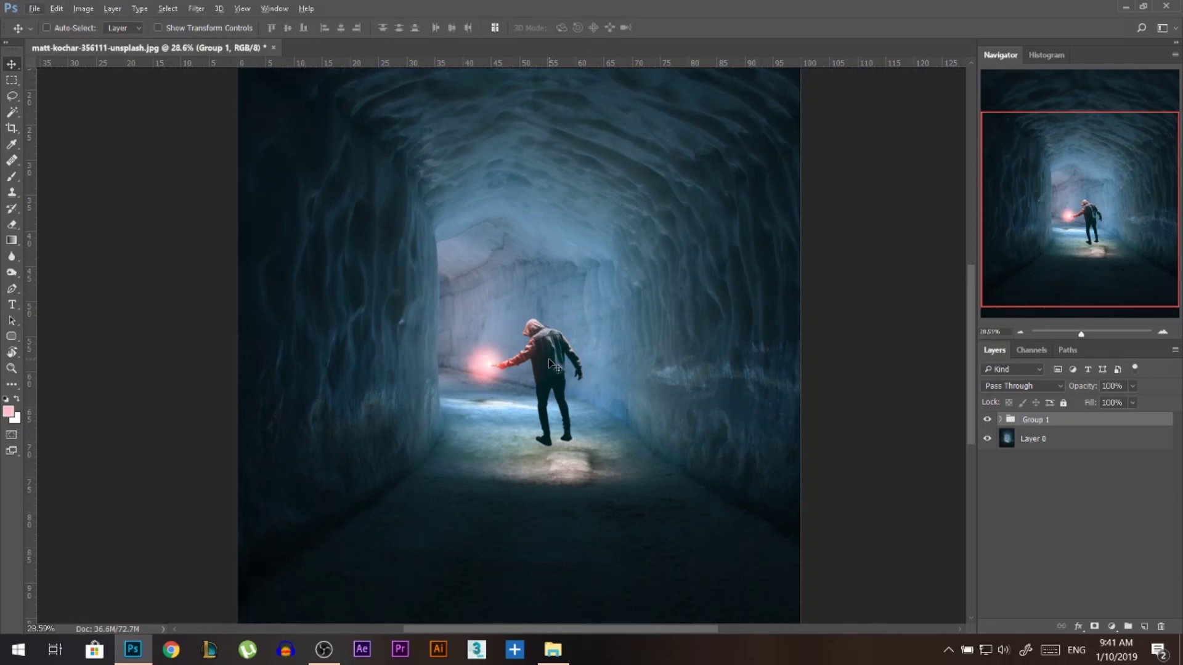
{"action": "scroll", "coordinate": [694, 289], "scroll_direction": "down", "scroll_amount": 1}
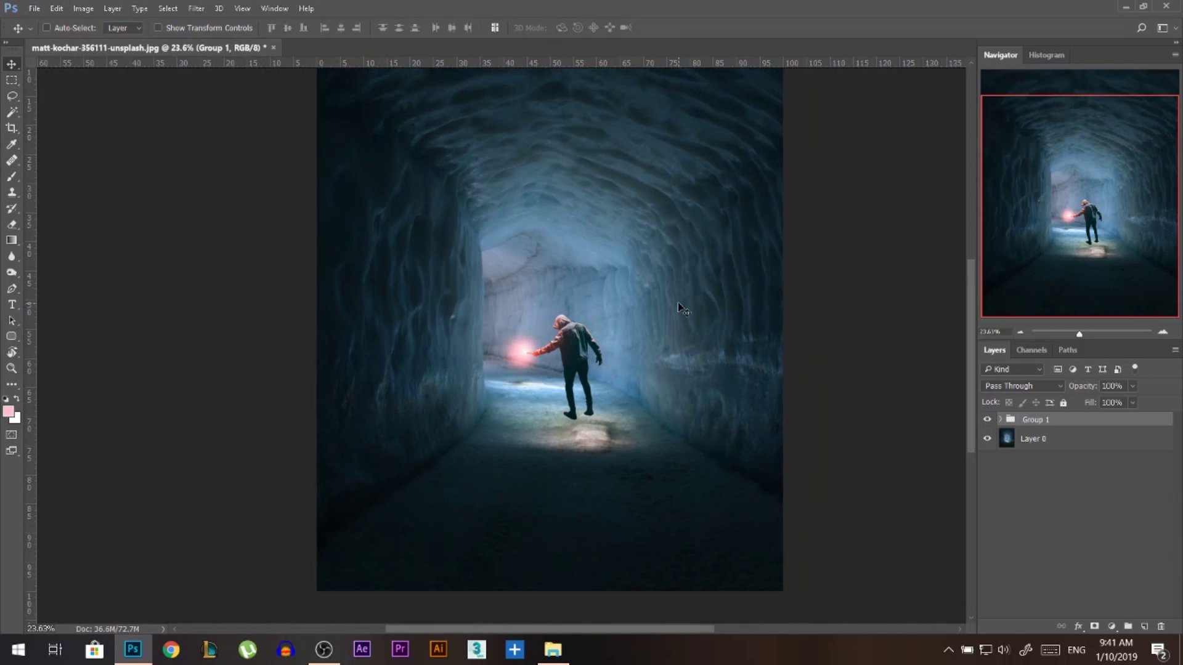
{"action": "scroll", "coordinate": [608, 368], "scroll_direction": "up", "scroll_amount": 3}
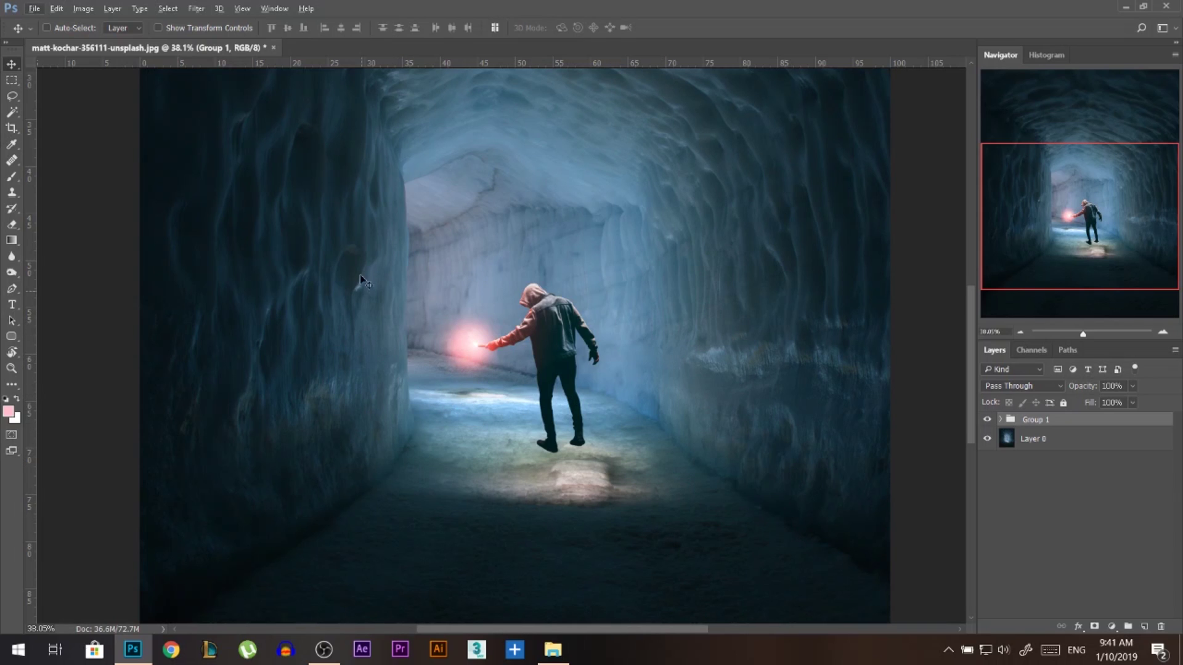
{"action": "scroll", "coordinate": [542, 350], "scroll_direction": "up", "scroll_amount": 5}
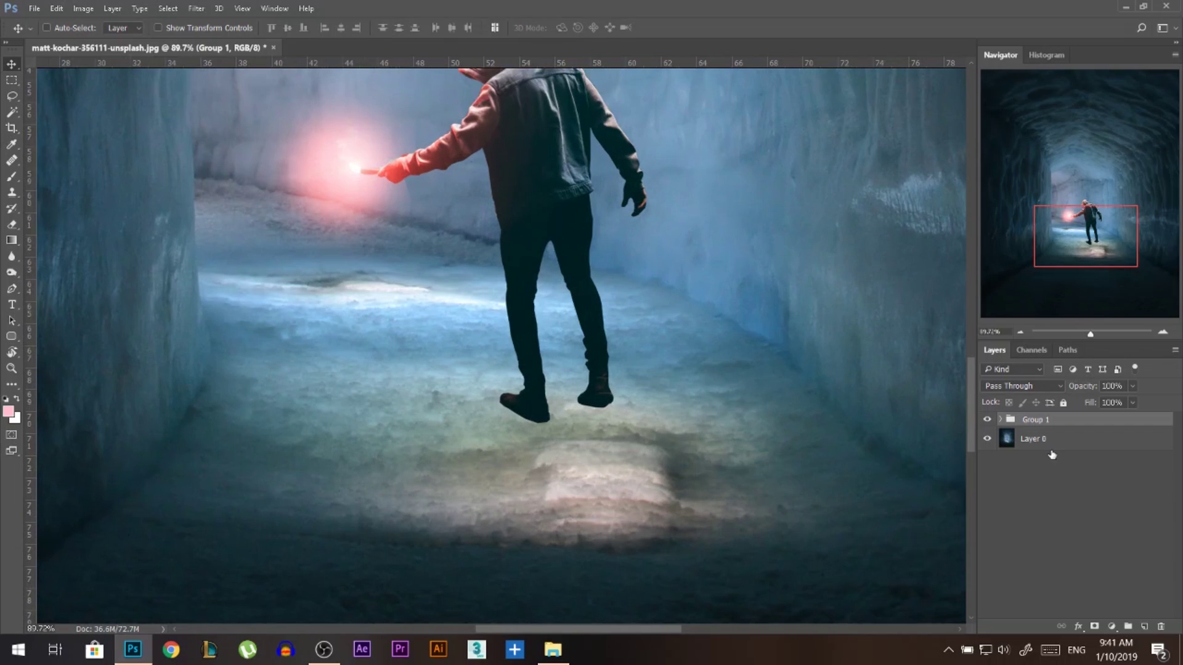
{"action": "left_click", "coordinate": [1048, 441]}
- Create a new layer above Layer 0 and name it shadow
{"action": "left_click", "coordinate": [1144, 627]}
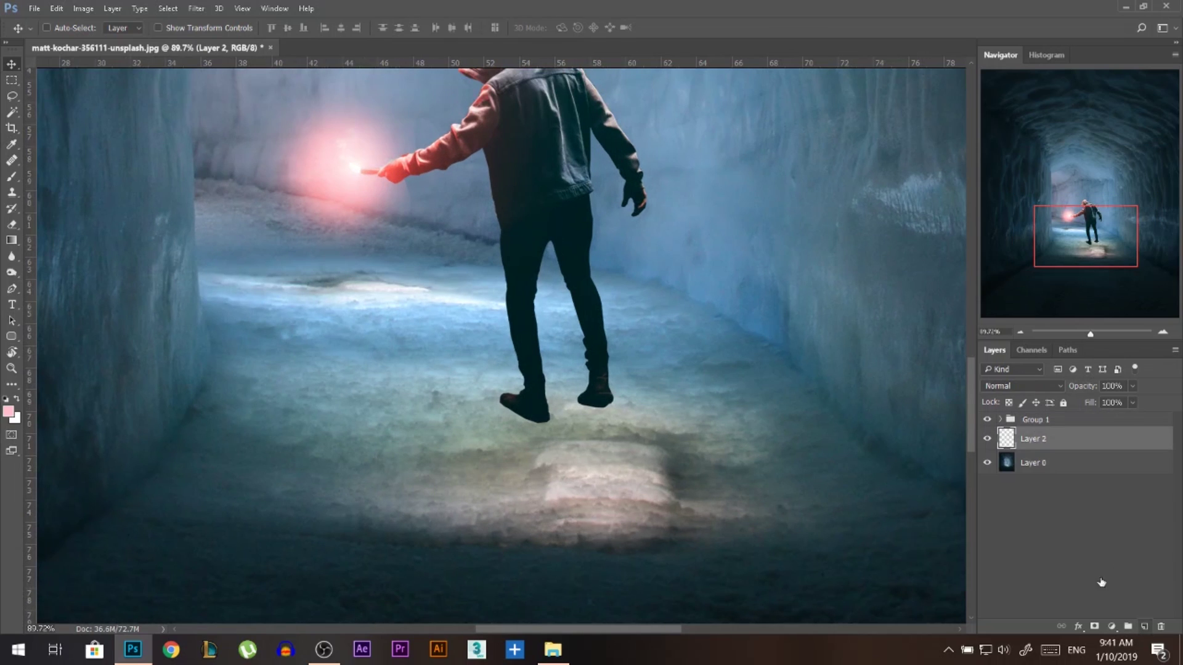
{"action": "double_click", "coordinate": [1033, 439]}
{"action": "key", "text": "Return"}
- Set up the Brush with a flattened elliptical soft tip at about 398 px
{"action": "left_click", "coordinate": [10, 179]}
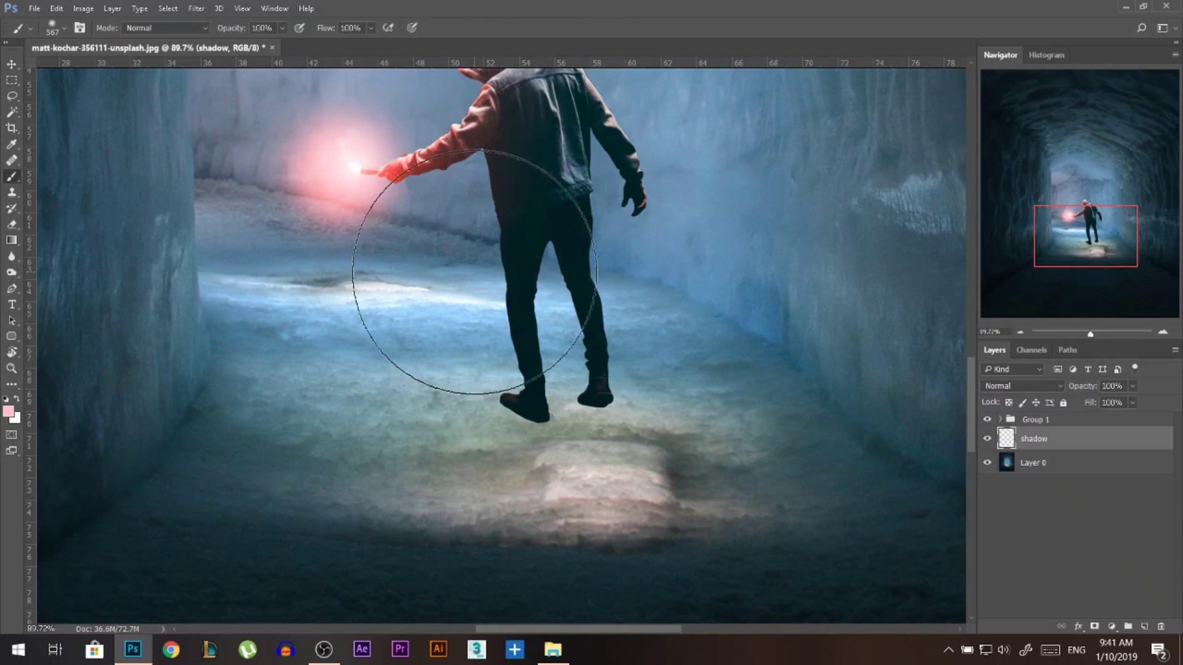
{"action": "right_click", "coordinate": [455, 314]}
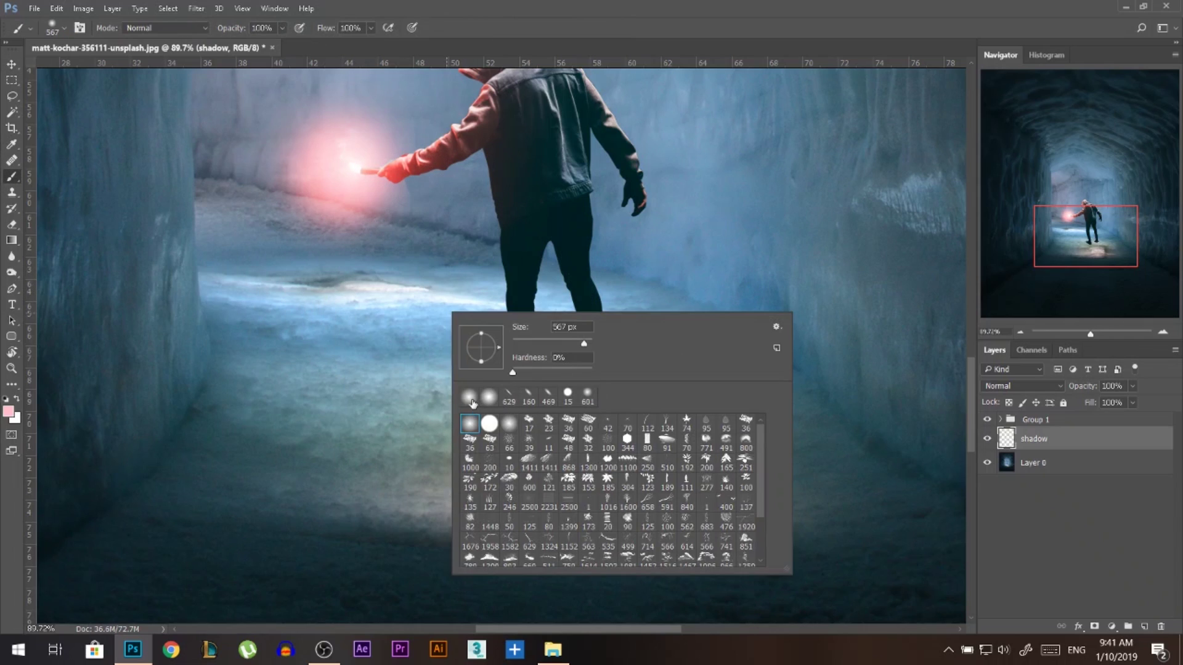
{"action": "left_click_drag", "start_coordinate": [482, 339], "coordinate": [484, 347]}
{"action": "right_click", "coordinate": [400, 348], "text": "alt"}
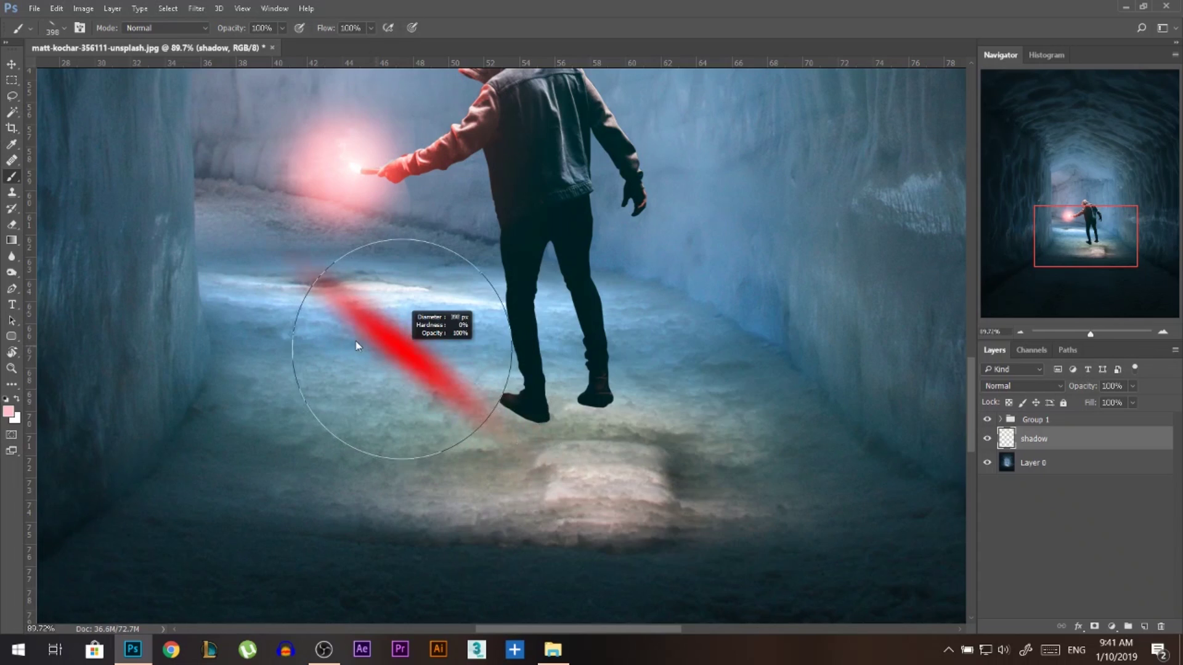
{"action": "left_click_drag", "start_coordinate": [500, 409], "coordinate": [755, 564]}
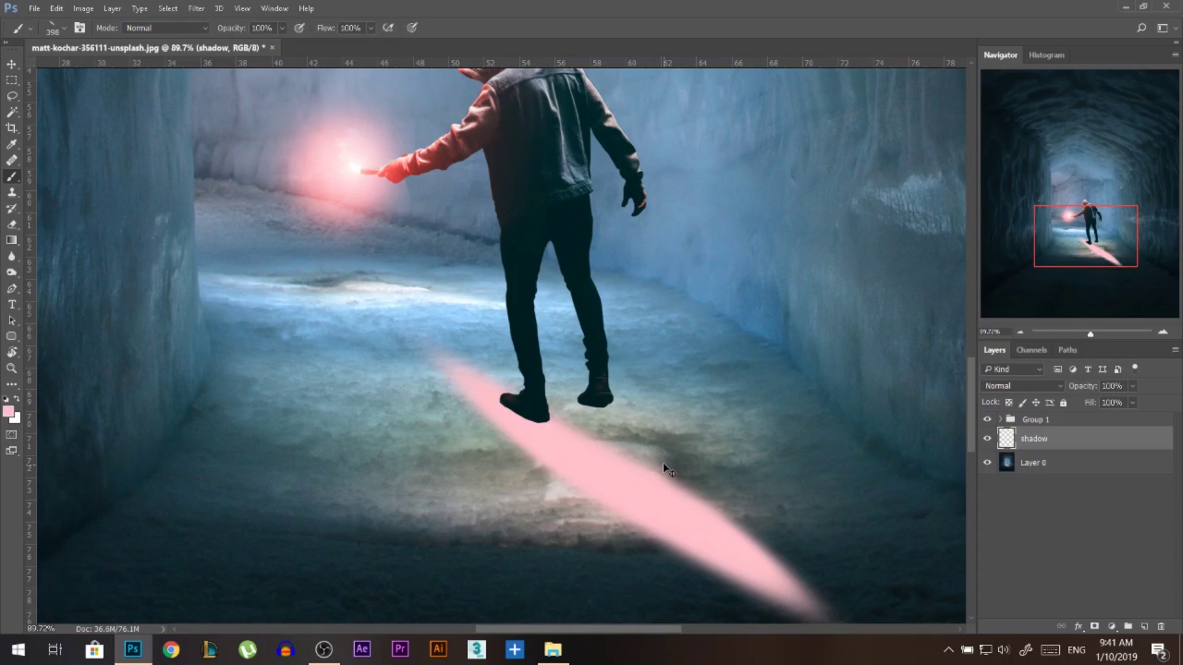
{"action": "key", "text": "ctrl+z"}
- Reset the painting colour to black and size the brush to about 175 px
{"action": "left_click", "coordinate": [7, 399]}
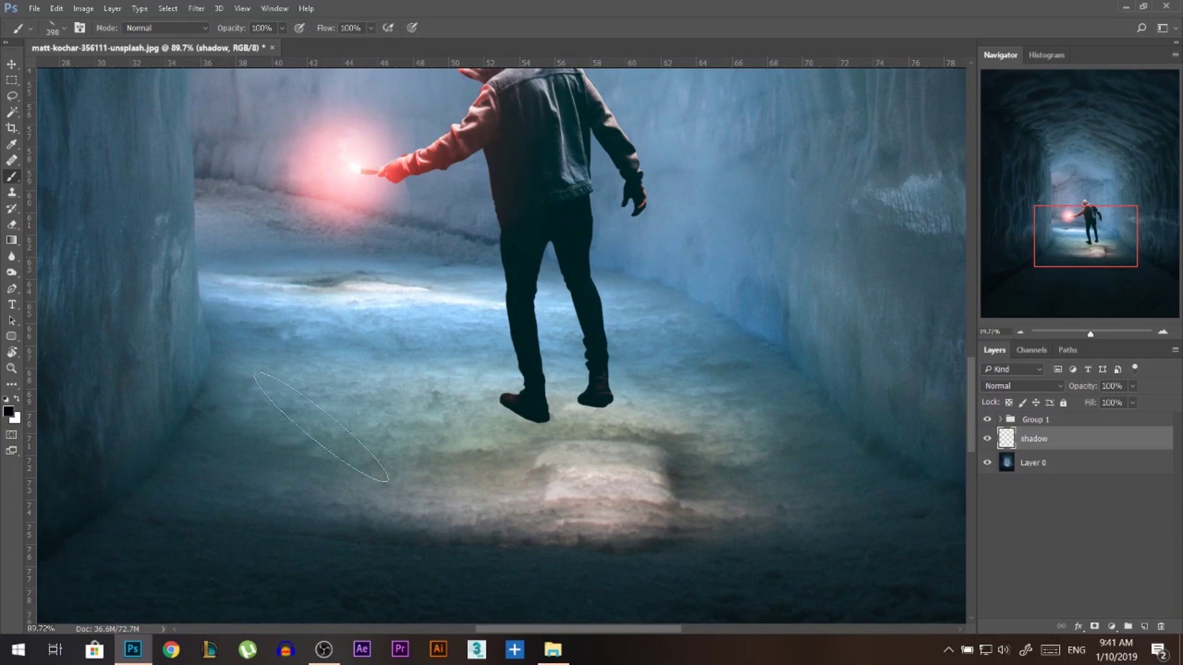
{"action": "right_click", "coordinate": [468, 421], "text": "alt"}
{"action": "right_click", "coordinate": [532, 427], "text": "alt"}
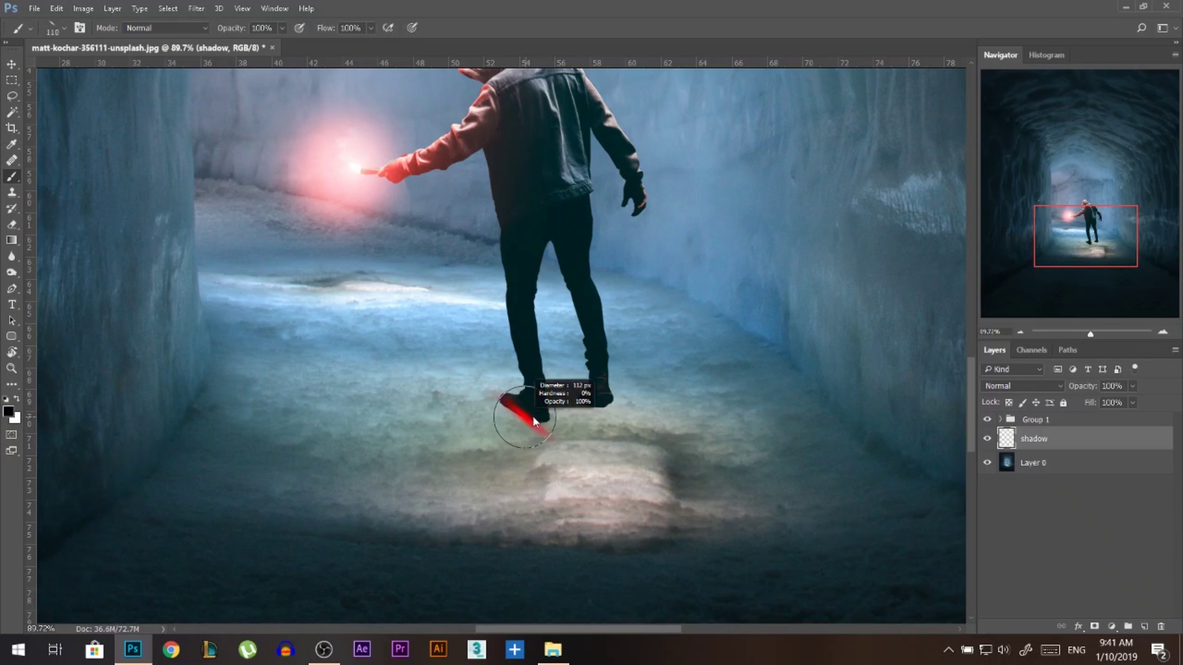
{"action": "right_click", "coordinate": [566, 423]}
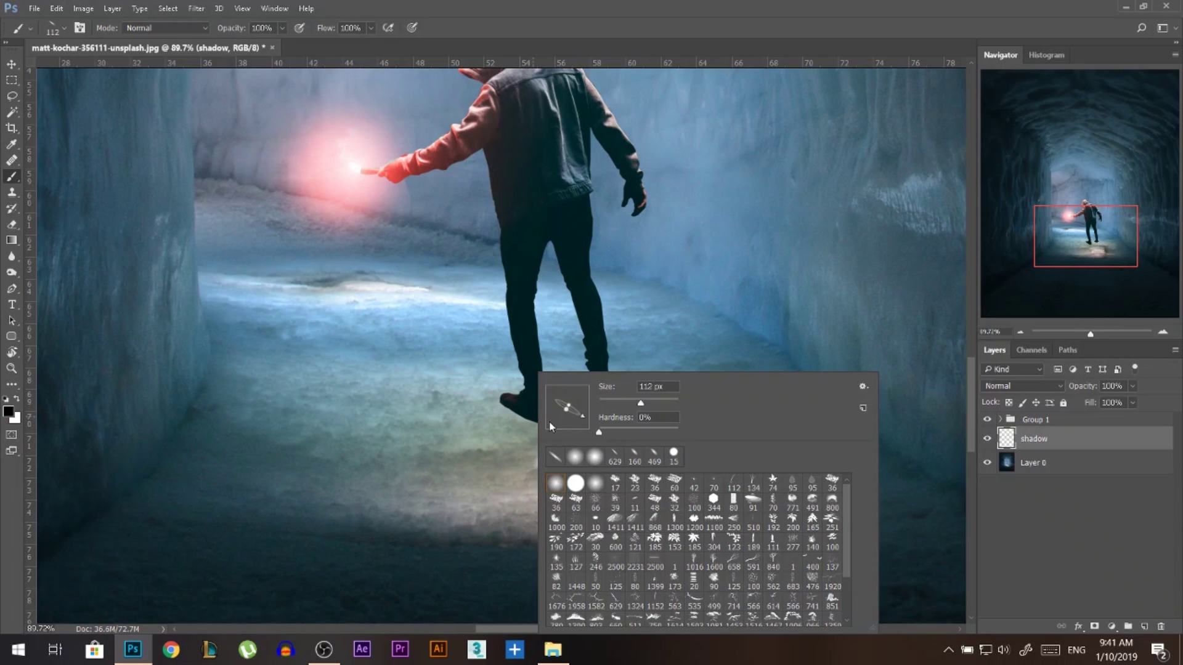
{"action": "right_click", "coordinate": [520, 414], "text": "alt"}
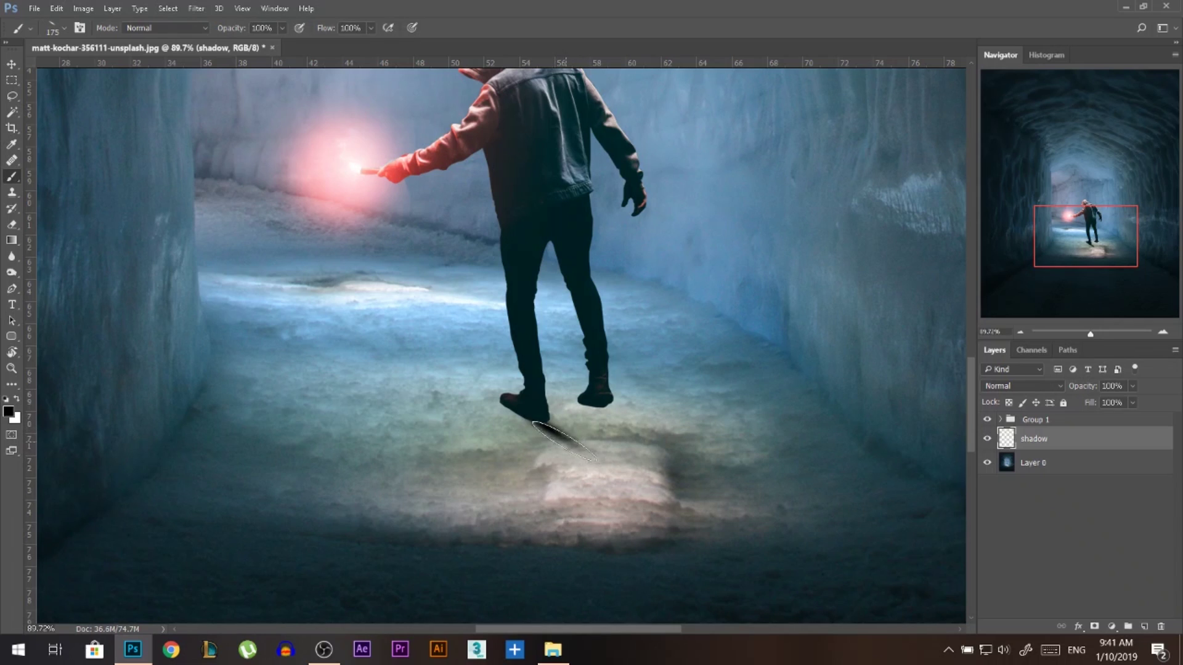
{"action": "mouse_move", "coordinate": [542, 424]}
{"action": "left_mouse_down"}
{"action": "mouse_move", "coordinate": [555, 431]}
{"action": "mouse_move", "coordinate": [530, 419]}
{"action": "mouse_move", "coordinate": [585, 442]}
{"action": "left_mouse_up"}
{"action": "key", "text": "ctrl+z"}
{"action": "scroll", "coordinate": [587, 384], "scroll_direction": "down", "scroll_amount": 3}
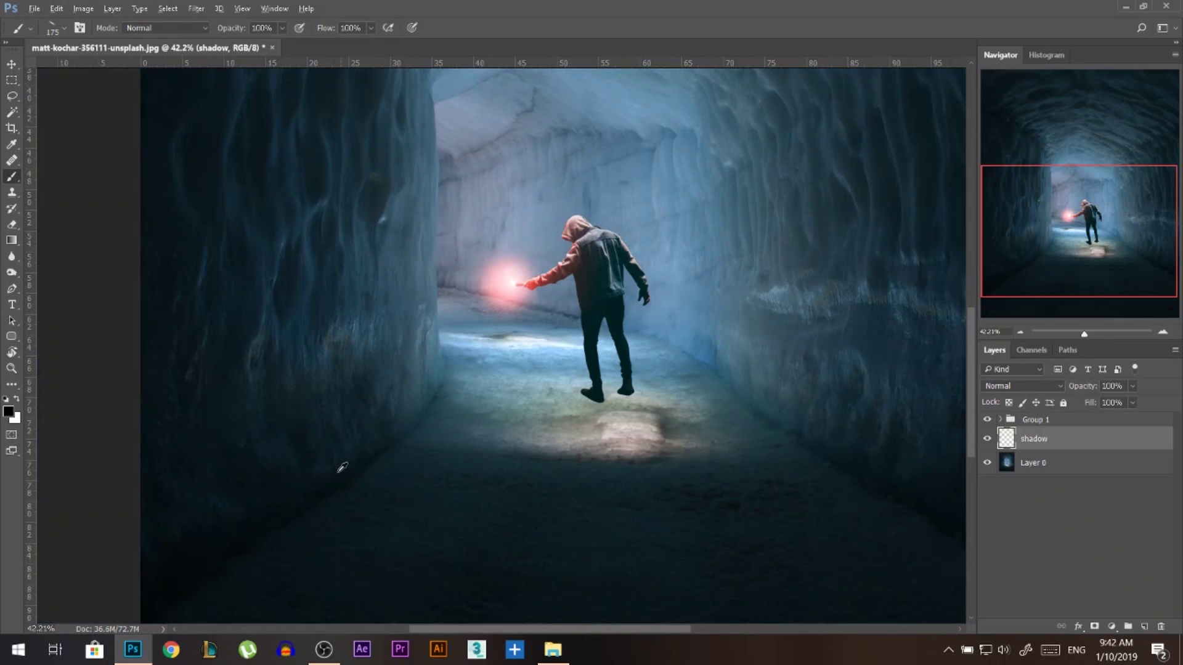
- Sample a dark floor colour and paint long diagonal shadows beneath the left and right shoes
{"action": "mouse_move", "coordinate": [324, 472]}
{"action": "left_mouse_down", "text": "alt"}
{"action": "mouse_move", "coordinate": [319, 480]}
{"action": "mouse_move", "coordinate": [322, 472]}
{"action": "left_mouse_up", "text": "alt"}
{"action": "scroll", "coordinate": [647, 413], "scroll_direction": "up", "scroll_amount": 3}
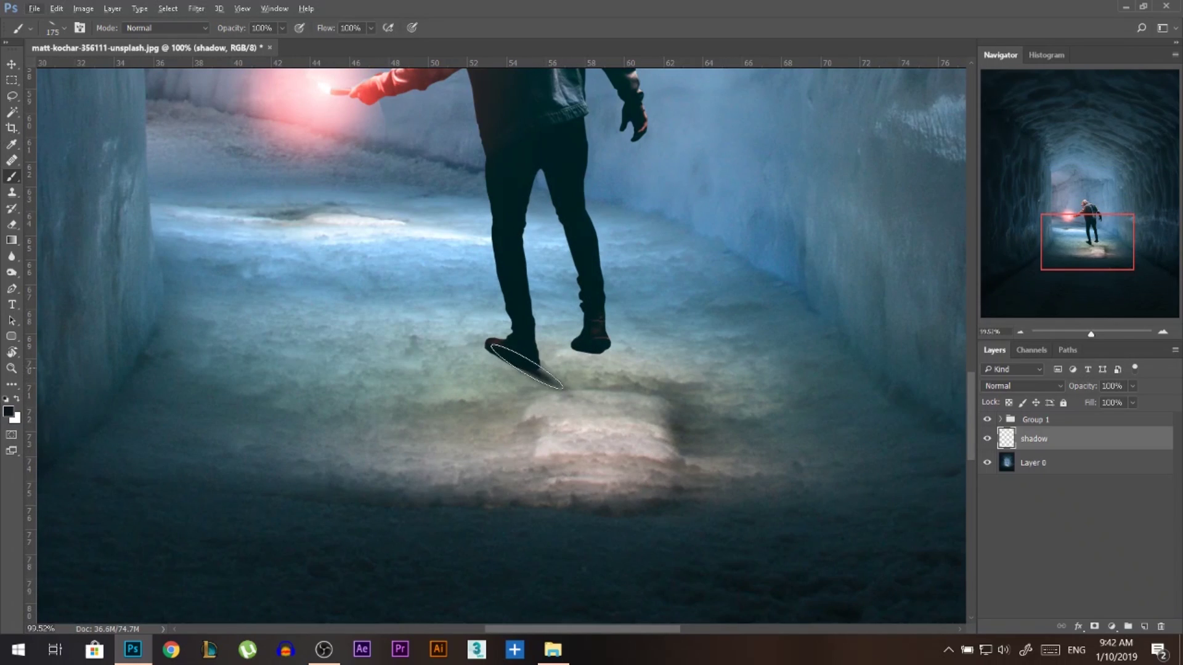
{"action": "left_click_drag", "start_coordinate": [526, 367], "coordinate": [591, 405]}
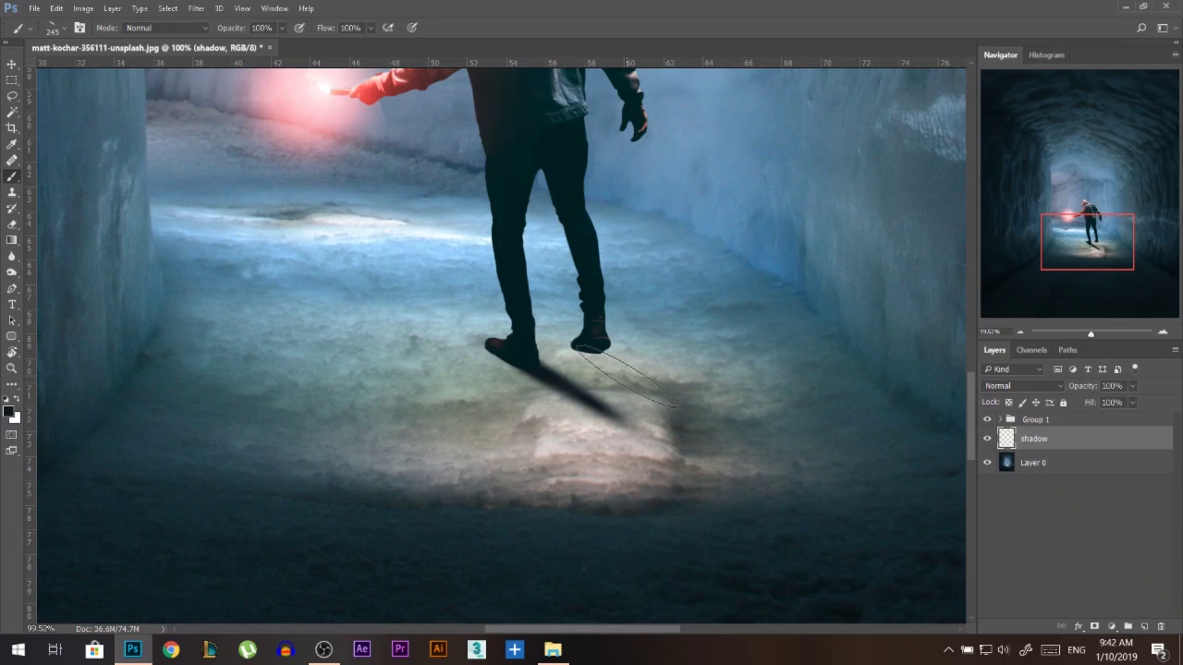
{"action": "left_click", "coordinate": [624, 379]}
{"action": "mouse_move", "coordinate": [595, 358]}
{"action": "left_mouse_down", "text": "alt"}
{"action": "mouse_move", "coordinate": [557, 360]}
{"action": "mouse_move", "coordinate": [657, 379]}
{"action": "mouse_move", "coordinate": [658, 415]}
{"action": "left_mouse_up", "text": "alt"}
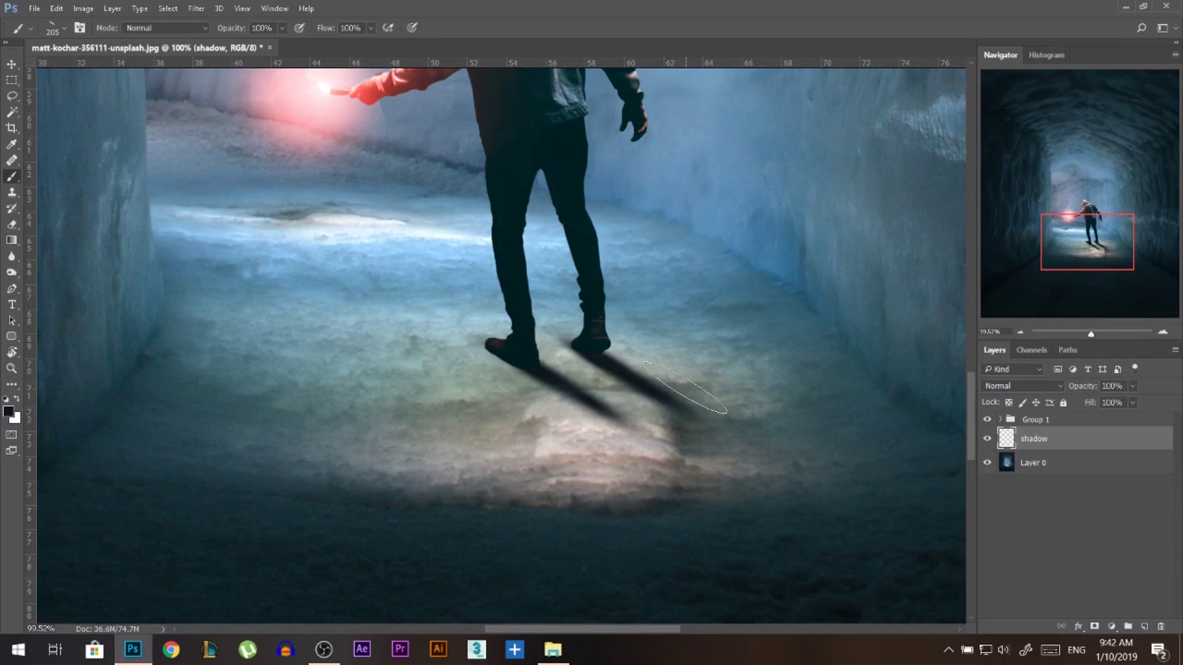
{"action": "key", "text": "v"}
{"action": "scroll", "coordinate": [635, 333], "scroll_direction": "up", "scroll_amount": 5}
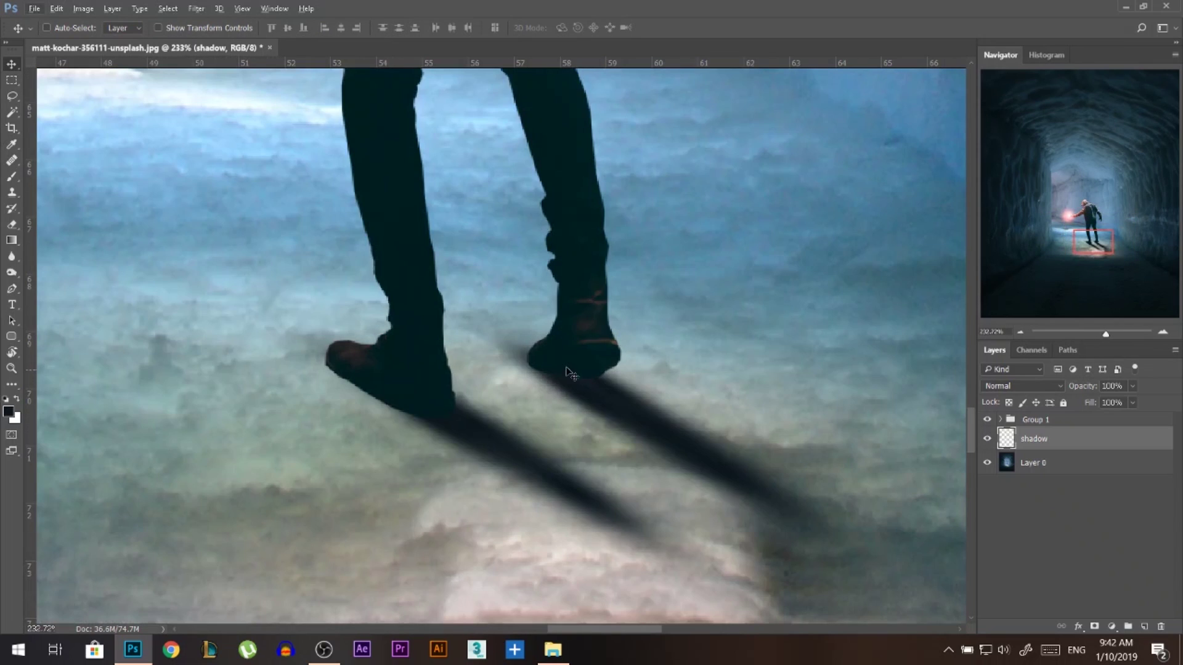
{"action": "key", "text": "alt+e"}
- Erase the stray patch left of the left shoe with a size-49 eraser, then mask the shadow layer
{"action": "key", "text": "e"}
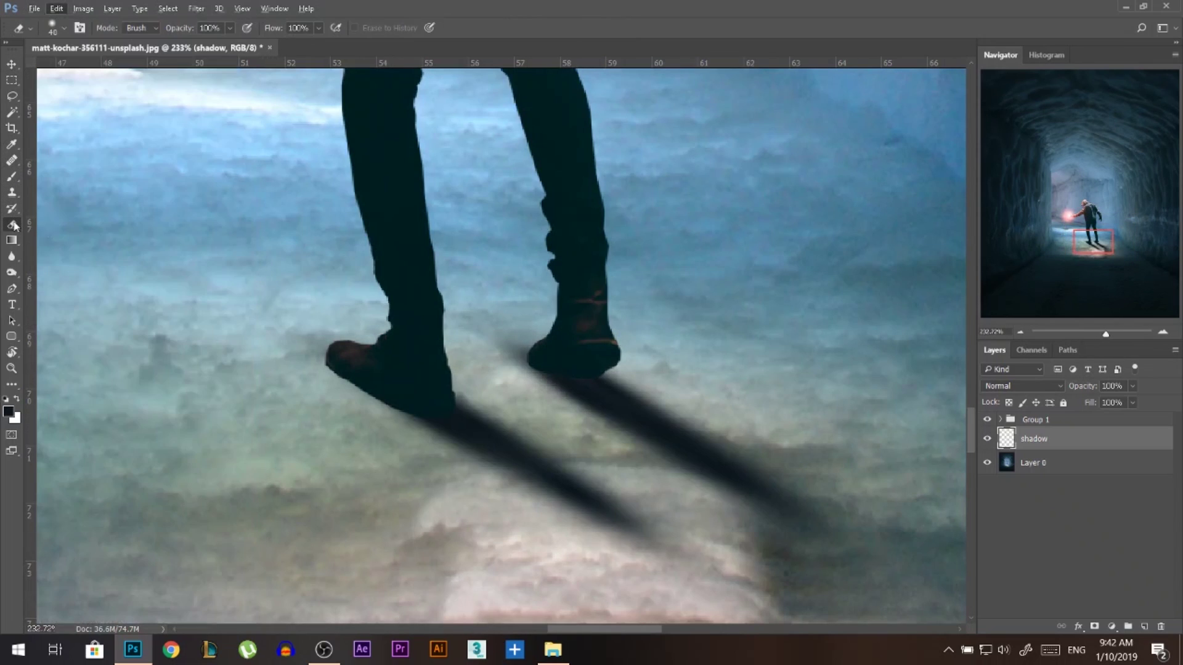
{"action": "mouse_move", "coordinate": [542, 308]}
{"action": "left_mouse_down", "text": "alt"}
{"action": "mouse_move", "coordinate": [552, 300]}
{"action": "mouse_move", "coordinate": [520, 378]}
{"action": "mouse_move", "coordinate": [502, 315]}
{"action": "mouse_move", "coordinate": [488, 383]}
{"action": "left_mouse_up", "text": "alt"}
{"action": "key", "text": "bracketright"}
{"action": "key", "text": "bracketright"}
{"action": "key", "text": "bracketright"}
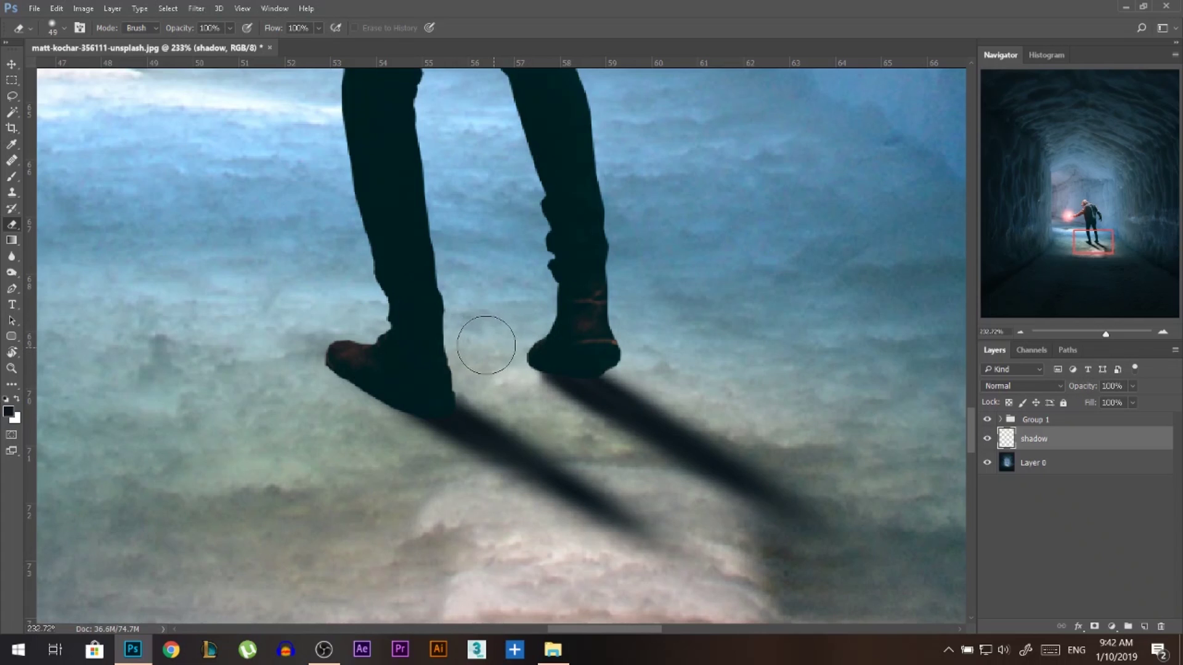
{"action": "left_click_drag", "start_coordinate": [443, 335], "coordinate": [347, 397]}
{"action": "scroll", "coordinate": [401, 327], "scroll_direction": "down", "scroll_amount": 2}
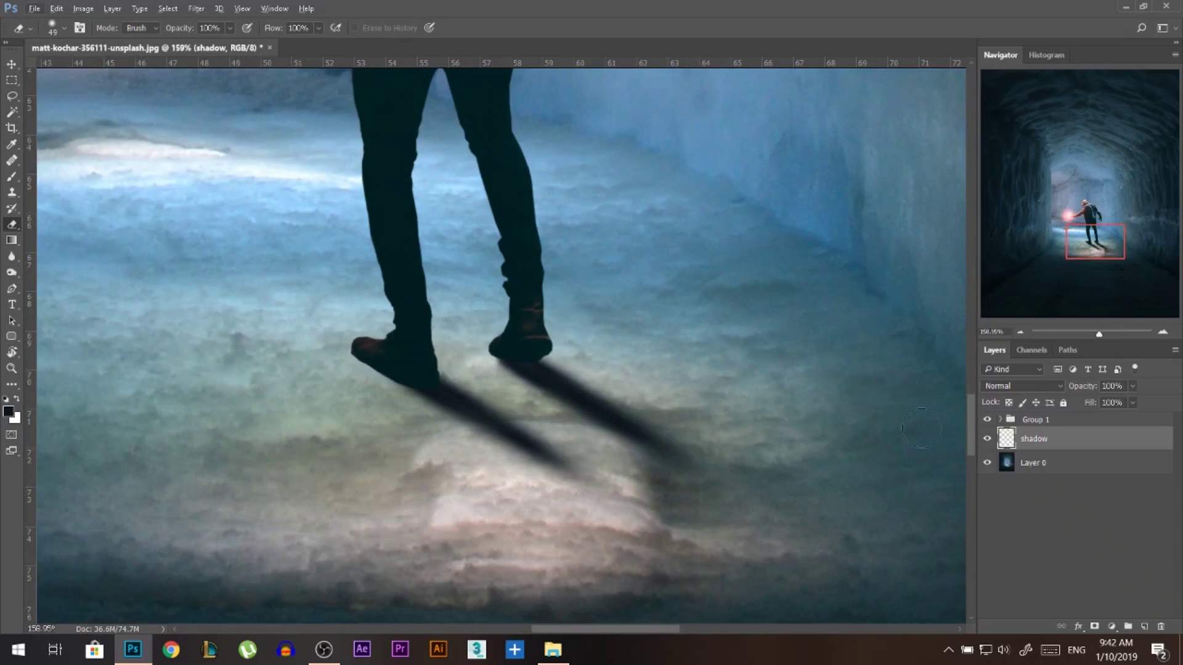
{"action": "left_click", "coordinate": [1094, 627]}
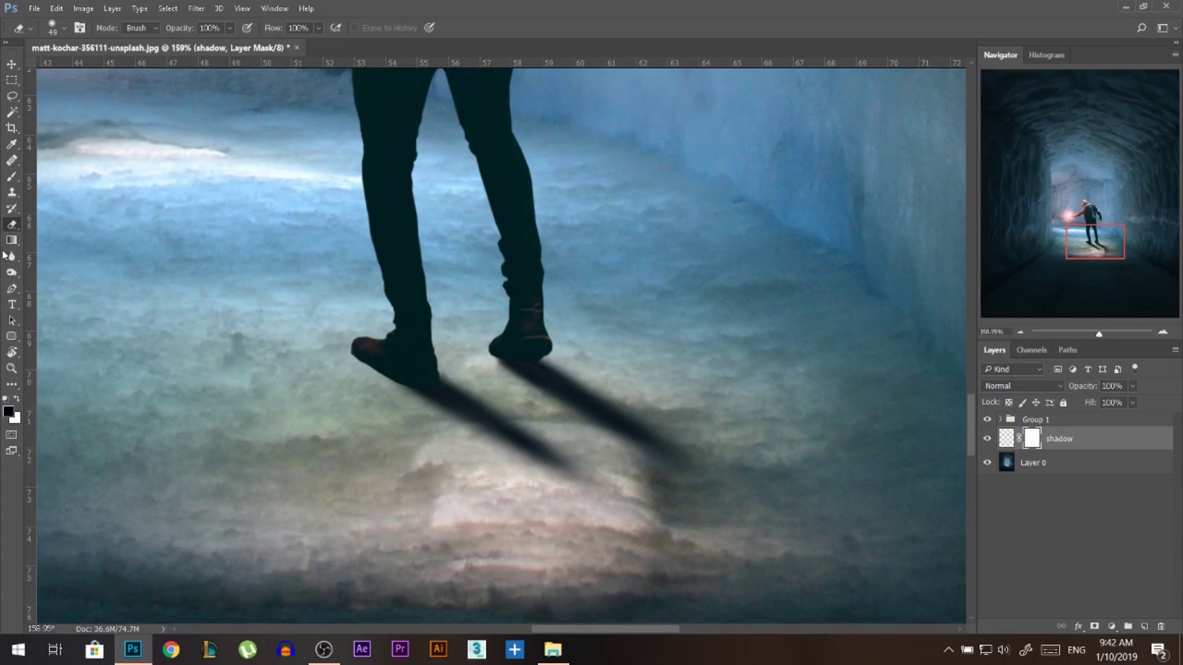
- With a soft 85-pixel black brush at 15% opacity, paint away the shadow tips on the mask
{"action": "left_click", "coordinate": [13, 179]}
{"action": "key", "text": "7"}
{"action": "key", "text": "7"}
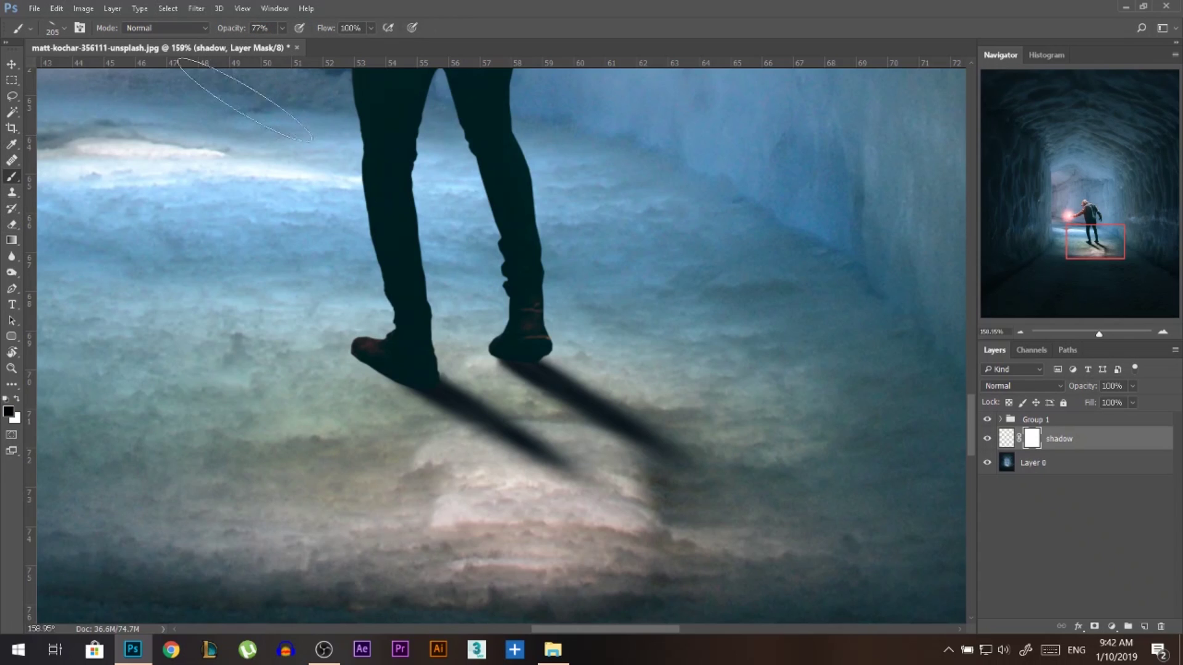
{"action": "right_click", "coordinate": [370, 233]}
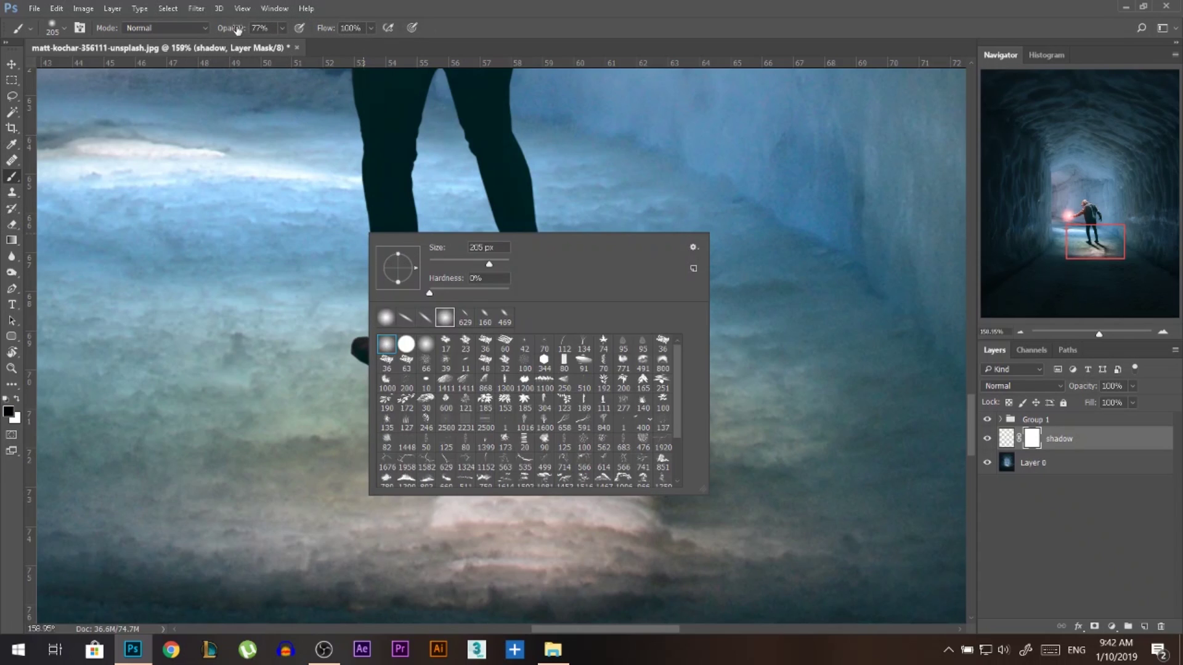
{"action": "key", "text": "1"}
{"action": "key", "text": "5"}
{"action": "mouse_move", "coordinate": [534, 481]}
{"action": "left_mouse_down"}
{"action": "mouse_move", "coordinate": [477, 467]}
{"action": "mouse_move", "coordinate": [614, 466]}
{"action": "mouse_move", "coordinate": [461, 415]}
{"action": "mouse_move", "coordinate": [780, 530]}
{"action": "mouse_move", "coordinate": [529, 446]}
{"action": "mouse_move", "coordinate": [719, 517]}
{"action": "mouse_move", "coordinate": [609, 405]}
{"action": "mouse_move", "coordinate": [835, 488]}
{"action": "left_mouse_up"}
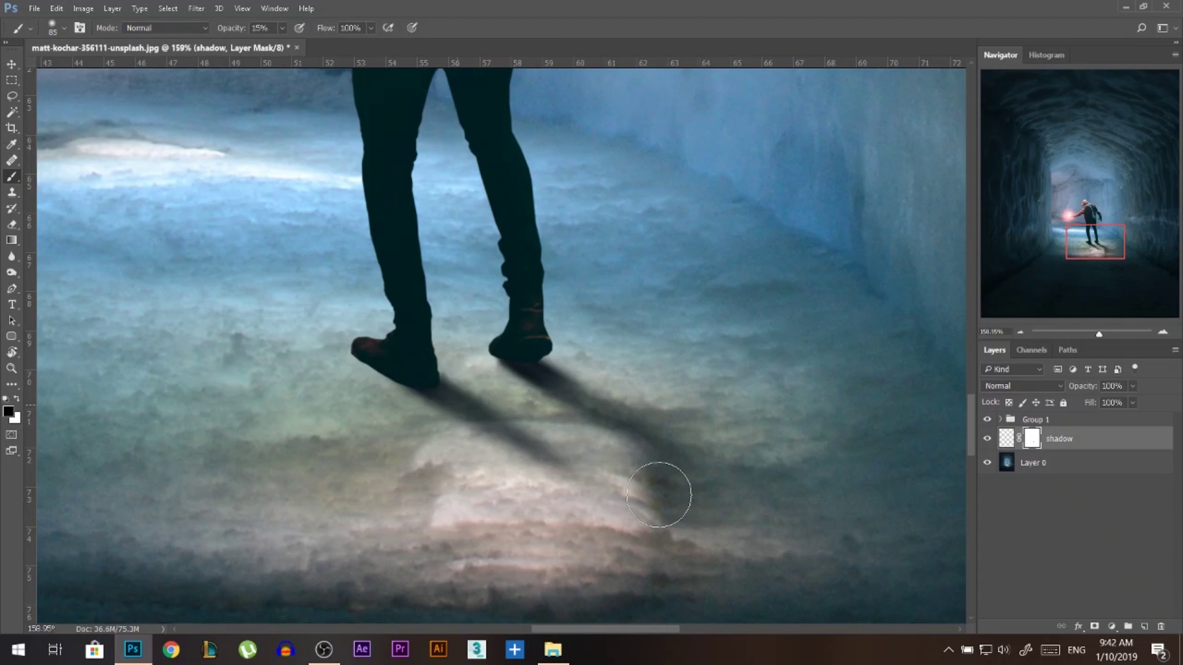
{"action": "scroll", "coordinate": [752, 545], "scroll_direction": "down", "scroll_amount": 3}
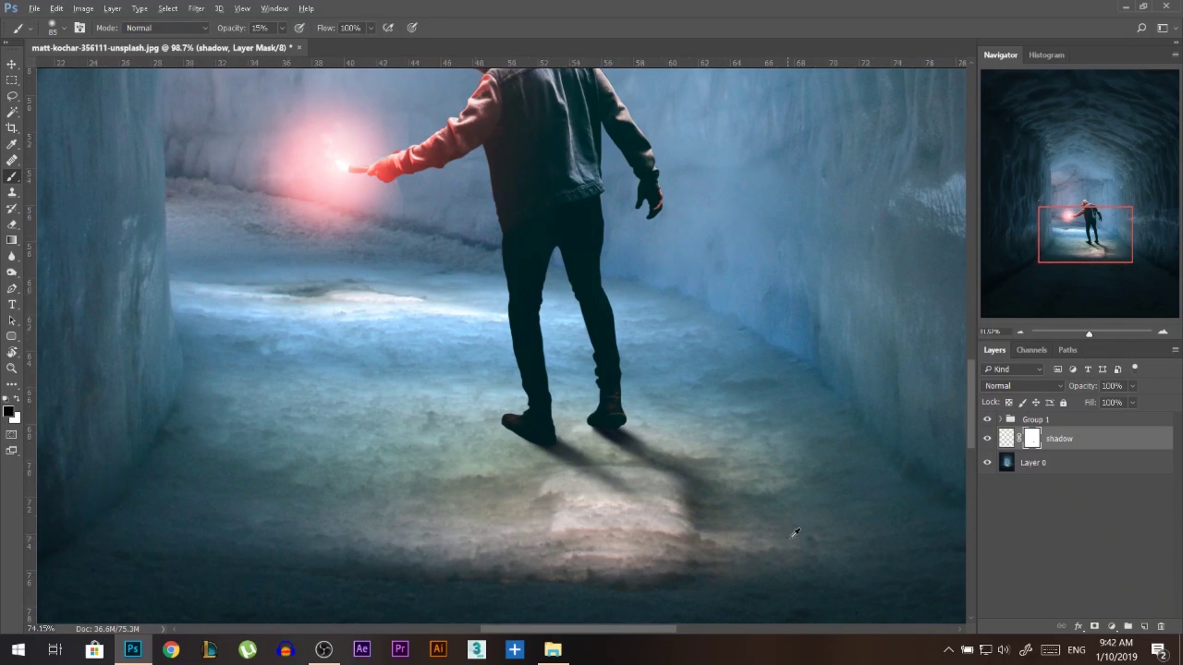
{"action": "scroll", "coordinate": [524, 434], "scroll_direction": "down", "scroll_amount": 5}
- Lower the shadow layer's opacity to 94% and switch to the Move tool
{"action": "scroll", "coordinate": [524, 435], "scroll_direction": "down", "scroll_amount": 2}
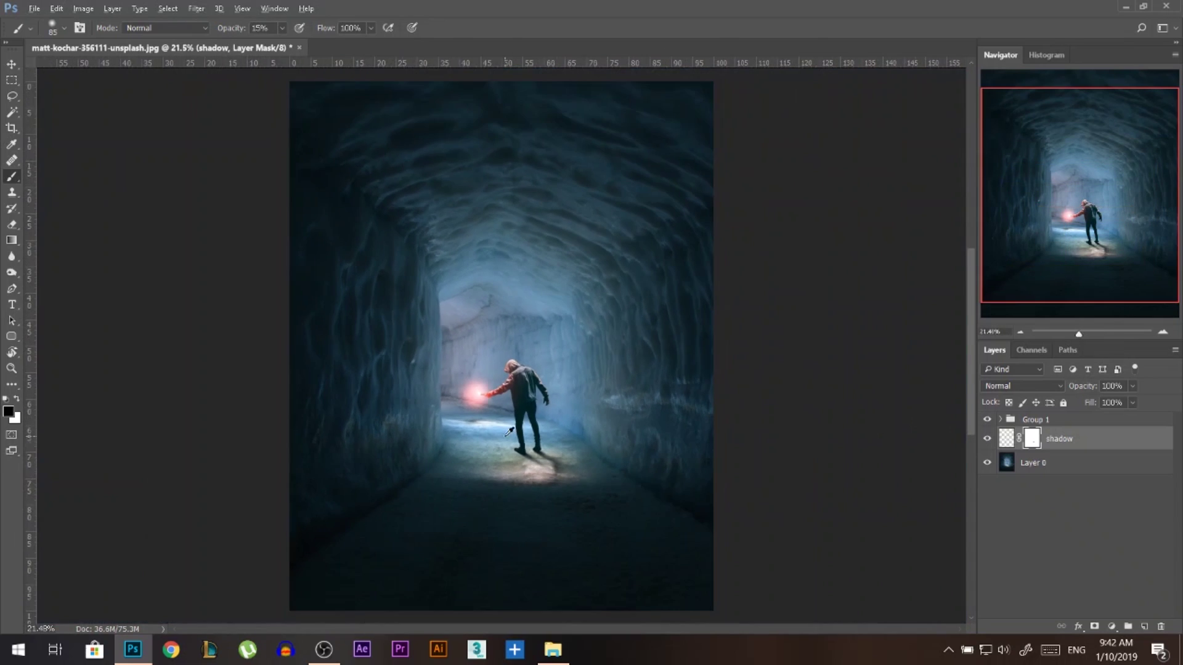
{"action": "left_click_drag", "start_coordinate": [1086, 391], "coordinate": [1084, 390]}
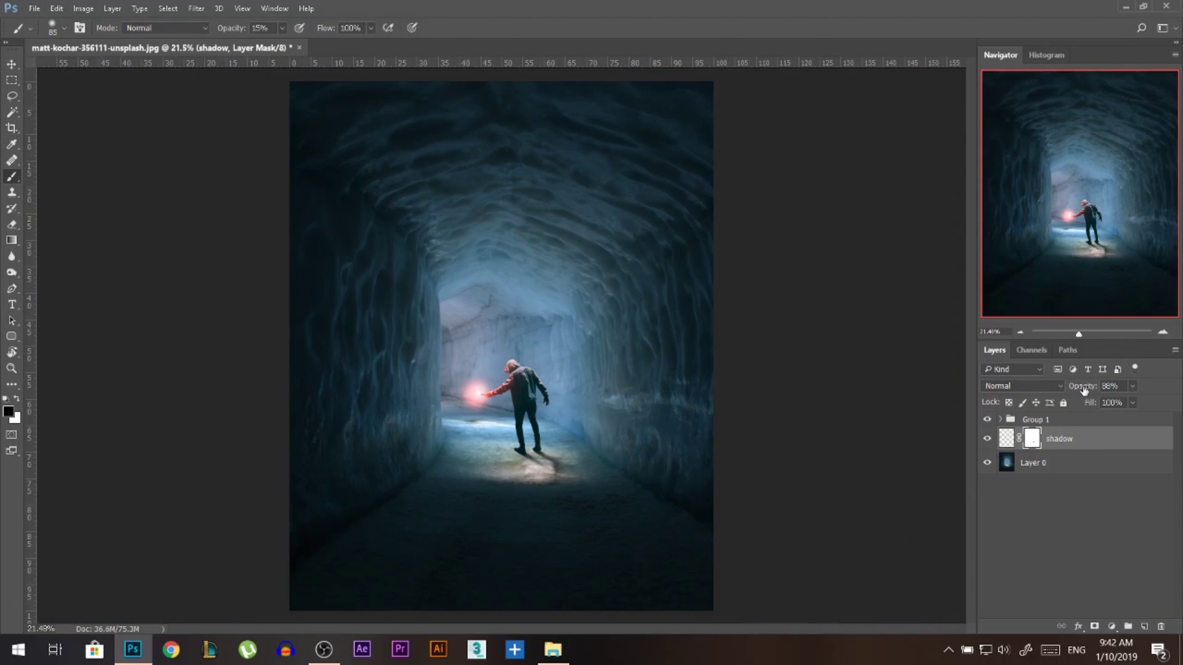
{"action": "key", "text": "v"}
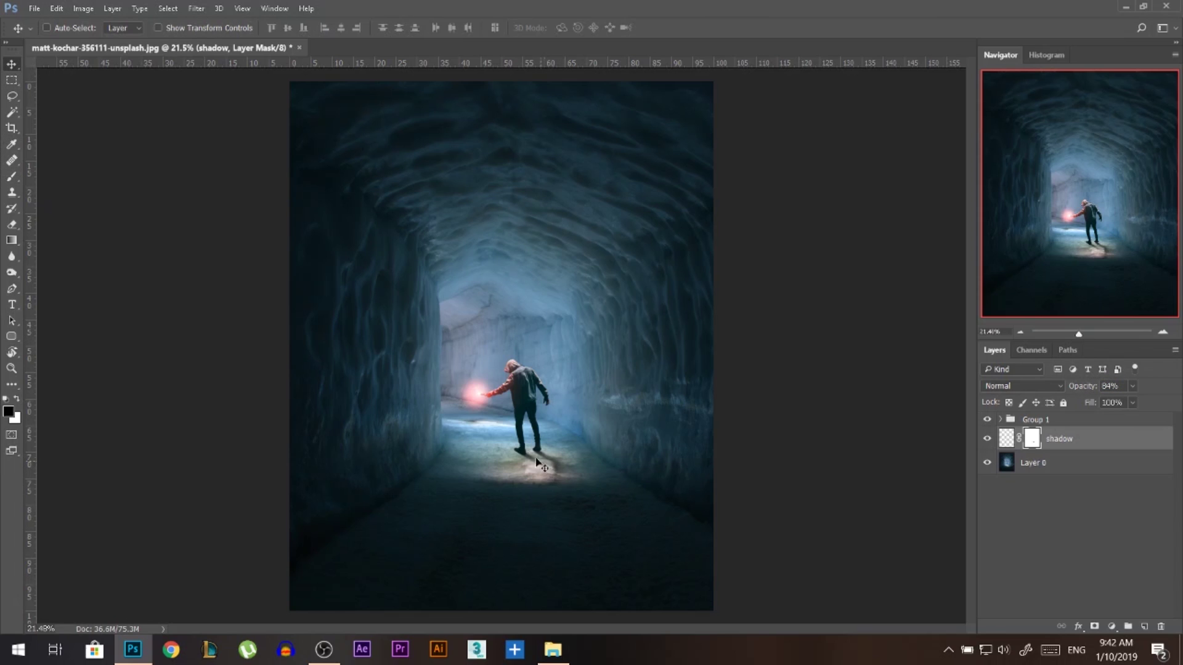
{"action": "scroll", "coordinate": [499, 426], "scroll_direction": "up", "scroll_amount": 5}
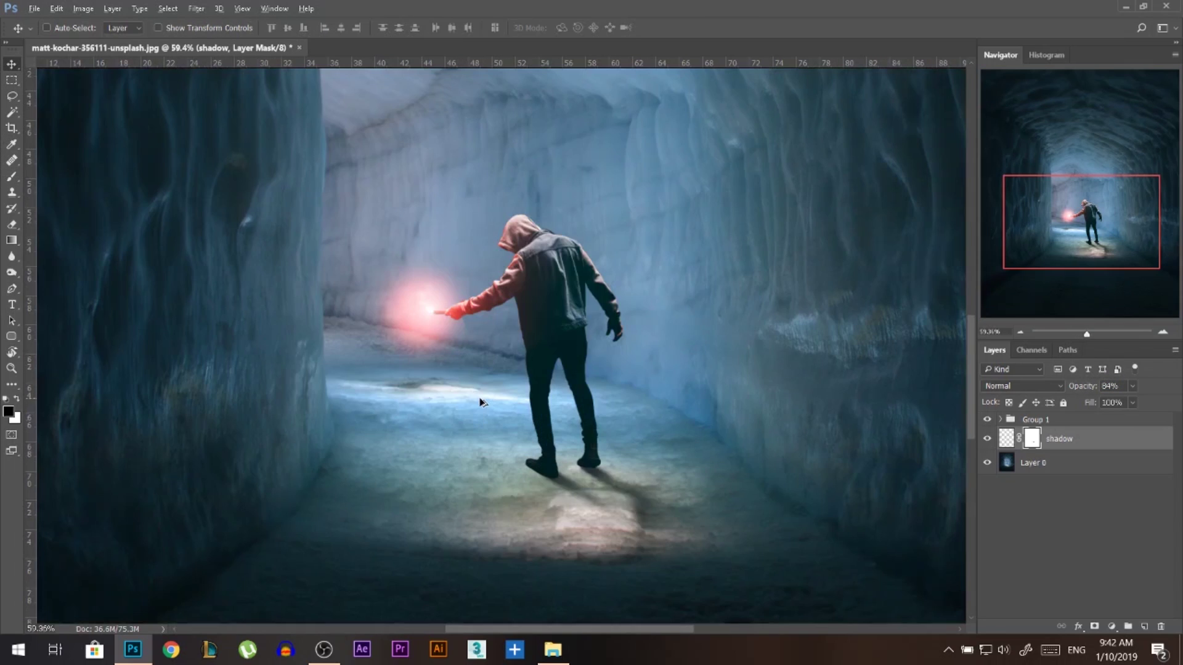
{"action": "scroll", "coordinate": [373, 318], "scroll_direction": "up", "scroll_amount": 1}
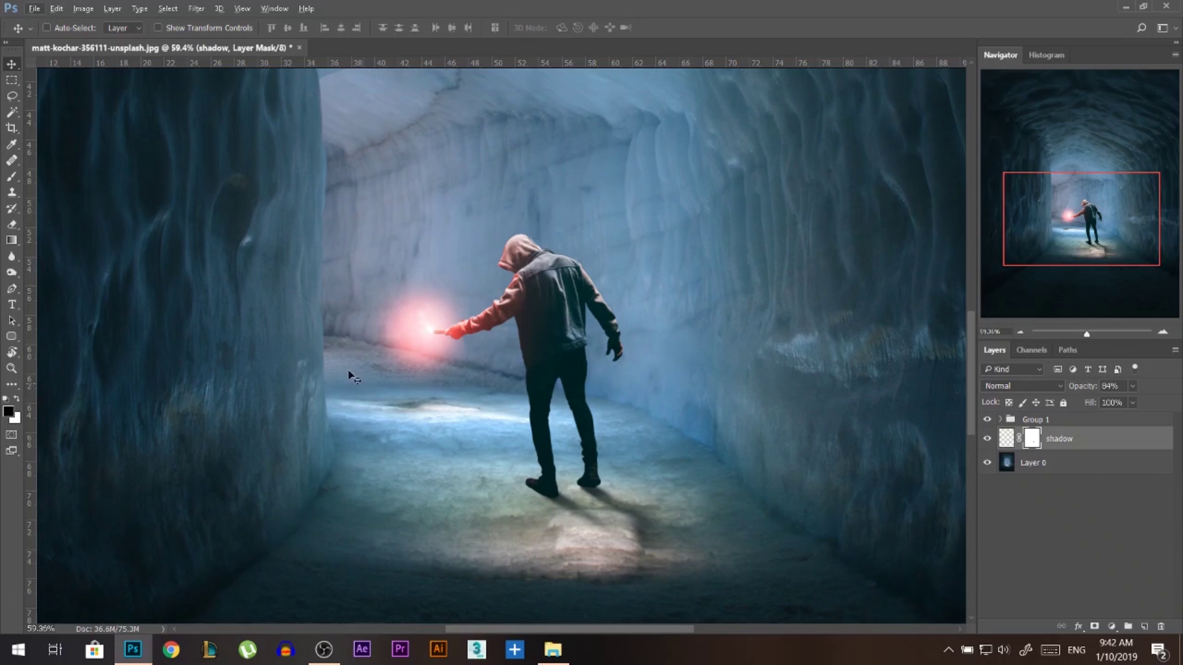
- Add a new layer above Layer 0 and paint a large pink glow sampled from the flare
{"action": "left_click", "coordinate": [1059, 471]}
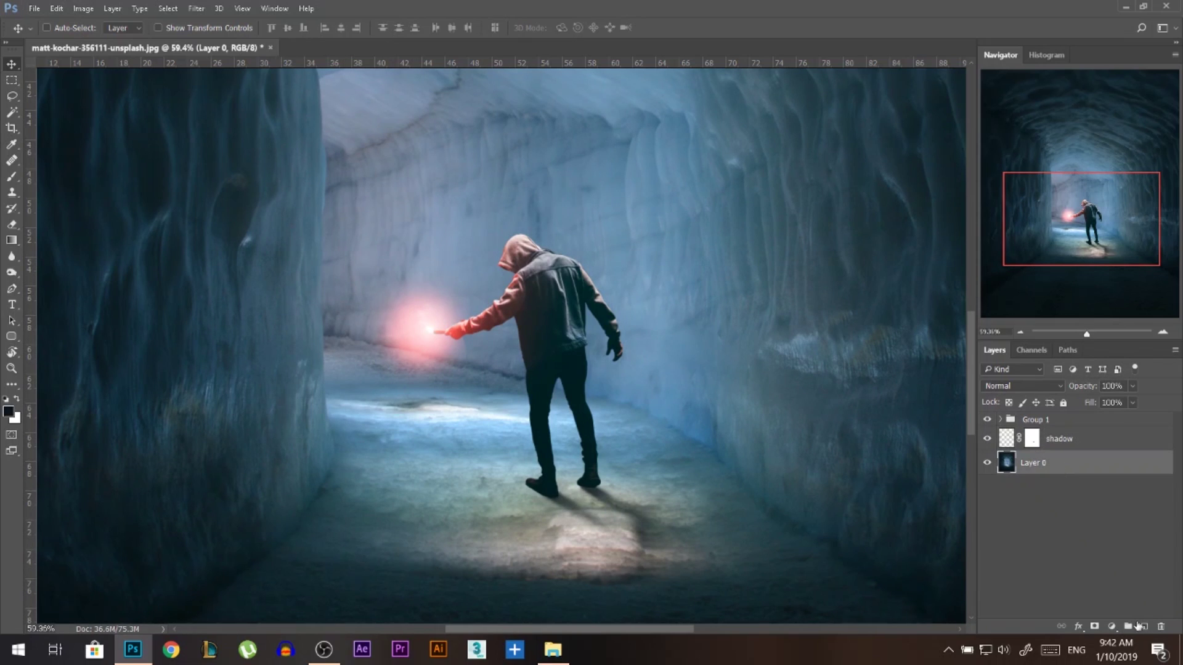
{"action": "left_click", "coordinate": [1144, 627]}
{"action": "left_click", "coordinate": [13, 178]}
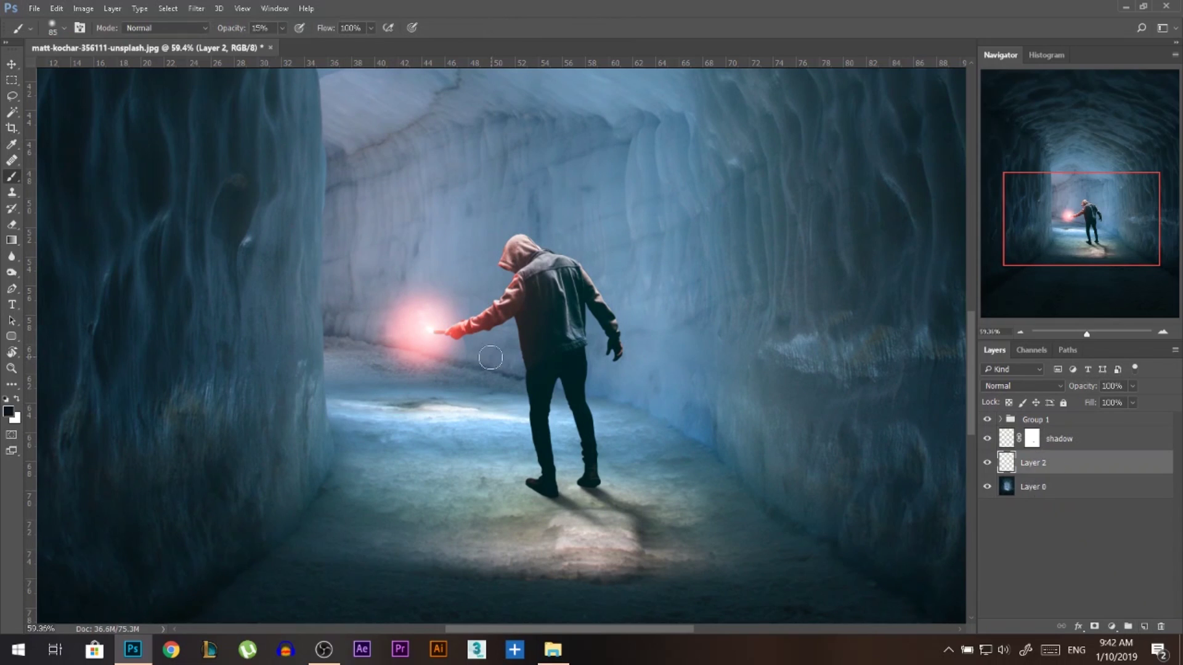
{"action": "mouse_move", "coordinate": [414, 324]}
{"action": "left_mouse_down"}
{"action": "mouse_move", "coordinate": [404, 317]}
{"action": "mouse_move", "coordinate": [409, 326]}
{"action": "left_mouse_up"}
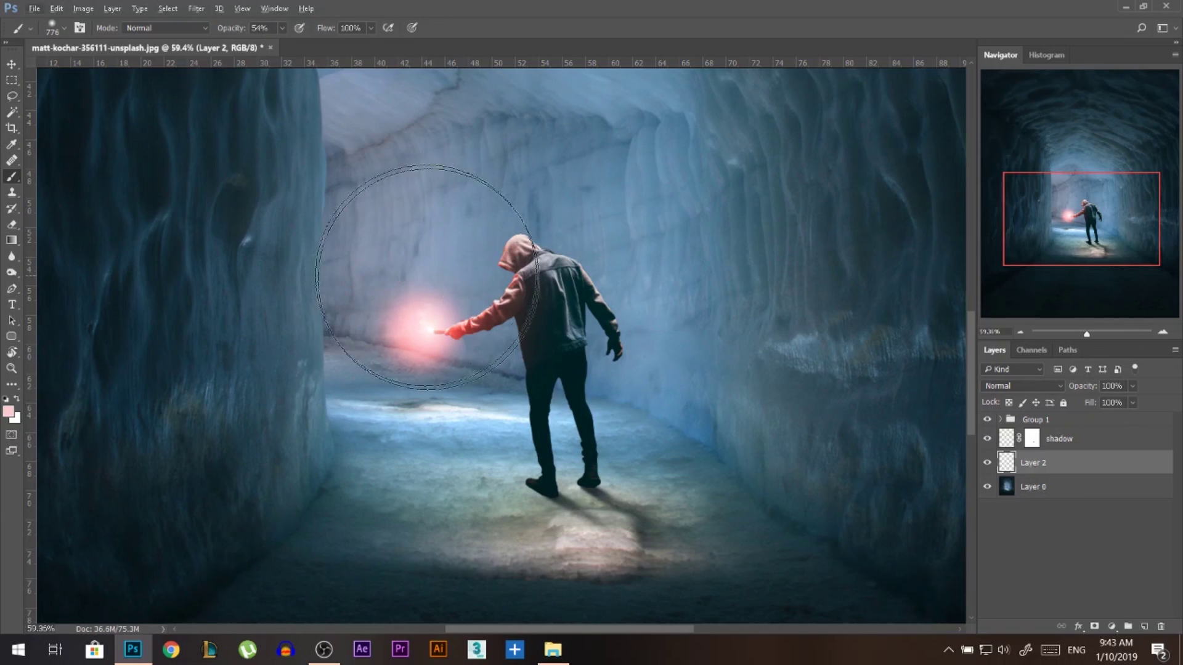
{"action": "key", "text": "6"}
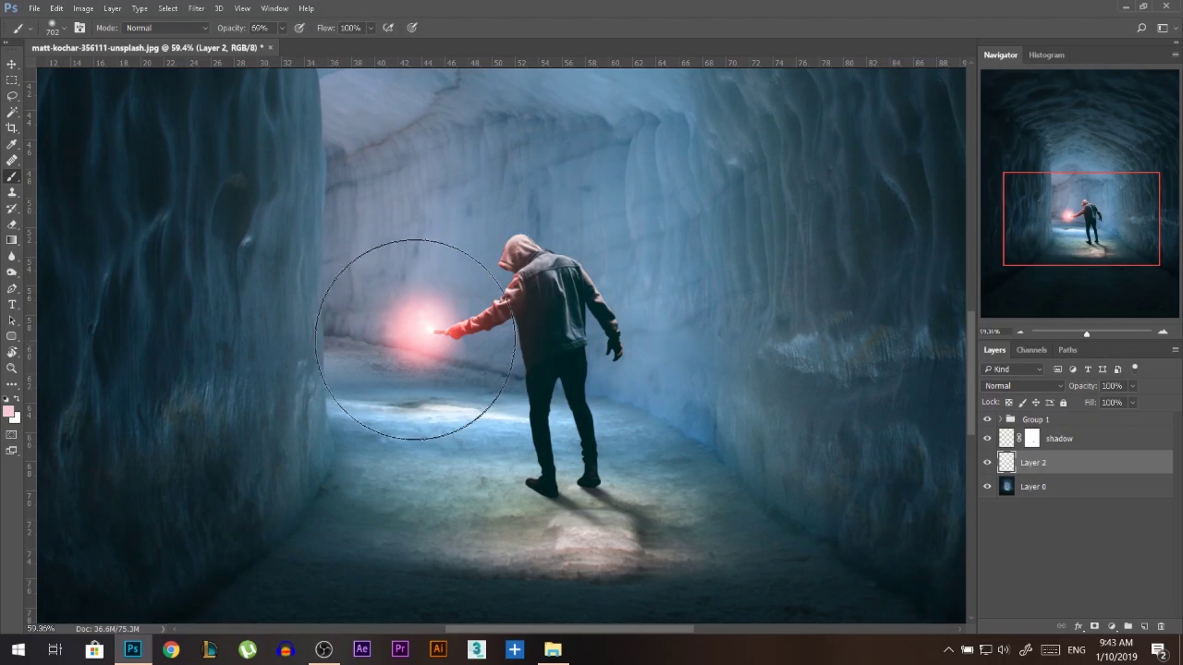
{"action": "left_click", "coordinate": [415, 343]}
{"action": "left_click", "coordinate": [404, 377]}
{"action": "left_click", "coordinate": [408, 385]}
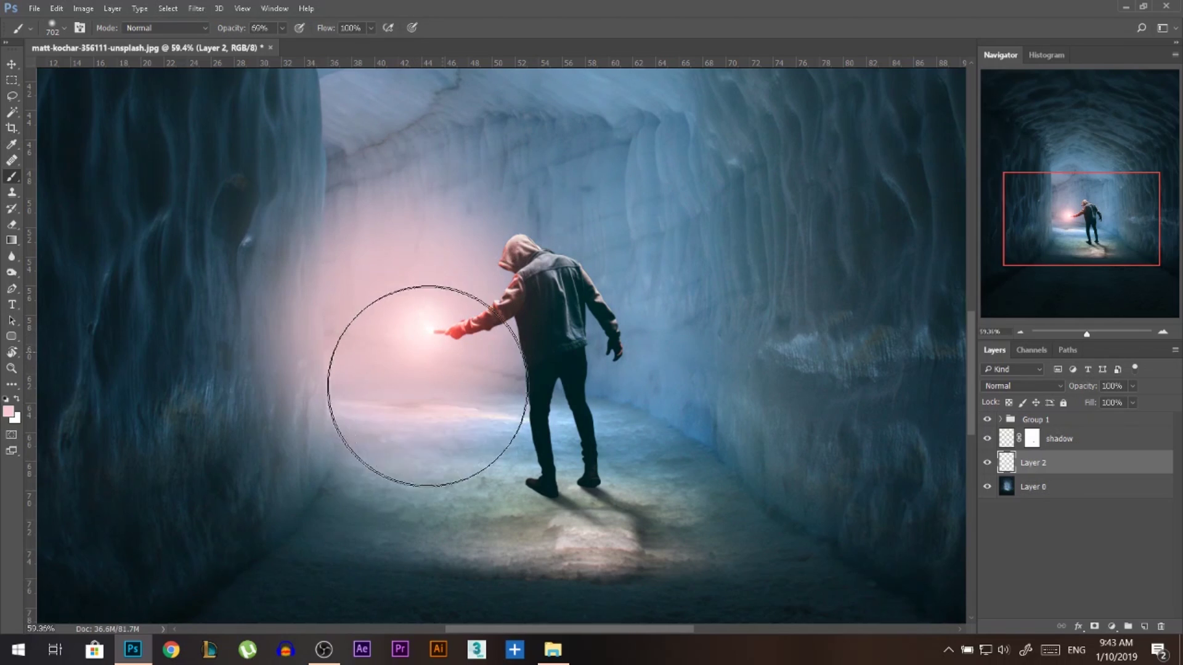
{"action": "left_click", "coordinate": [385, 330]}
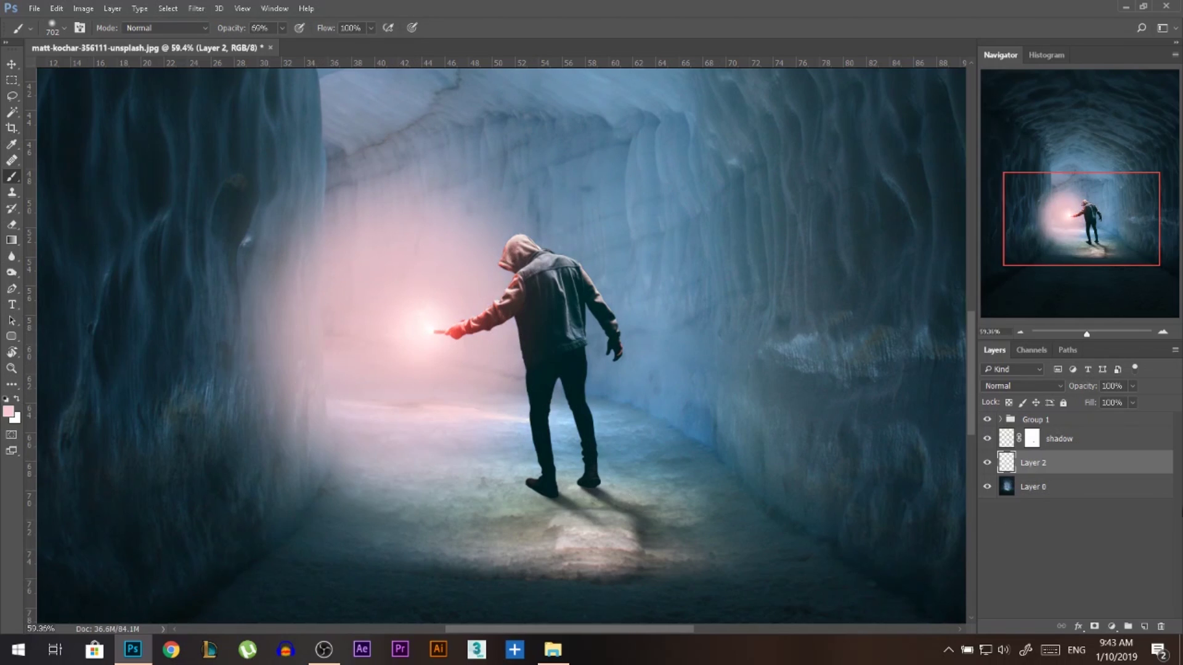
- Set the glow layer's blend mode to Color and return to the Move tool
{"action": "left_click", "coordinate": [1021, 386]}
{"action": "left_click", "coordinate": [993, 366]}
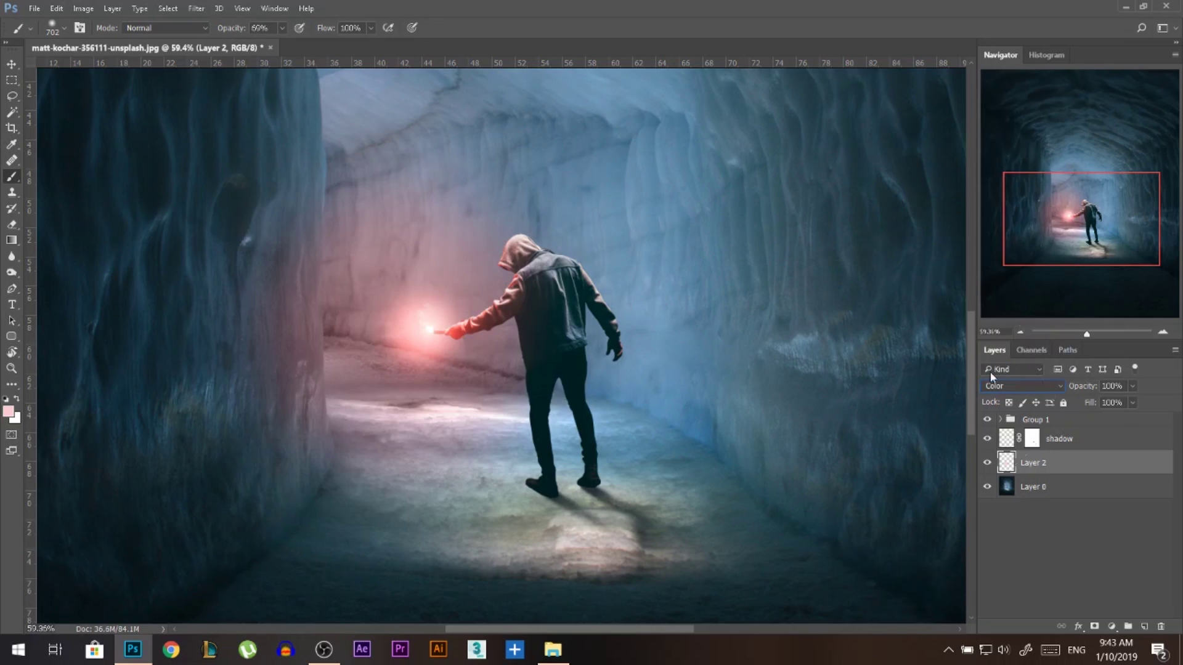
{"action": "left_click", "coordinate": [11, 64]}
{"action": "scroll", "coordinate": [833, 460], "scroll_direction": "down", "scroll_amount": 3}
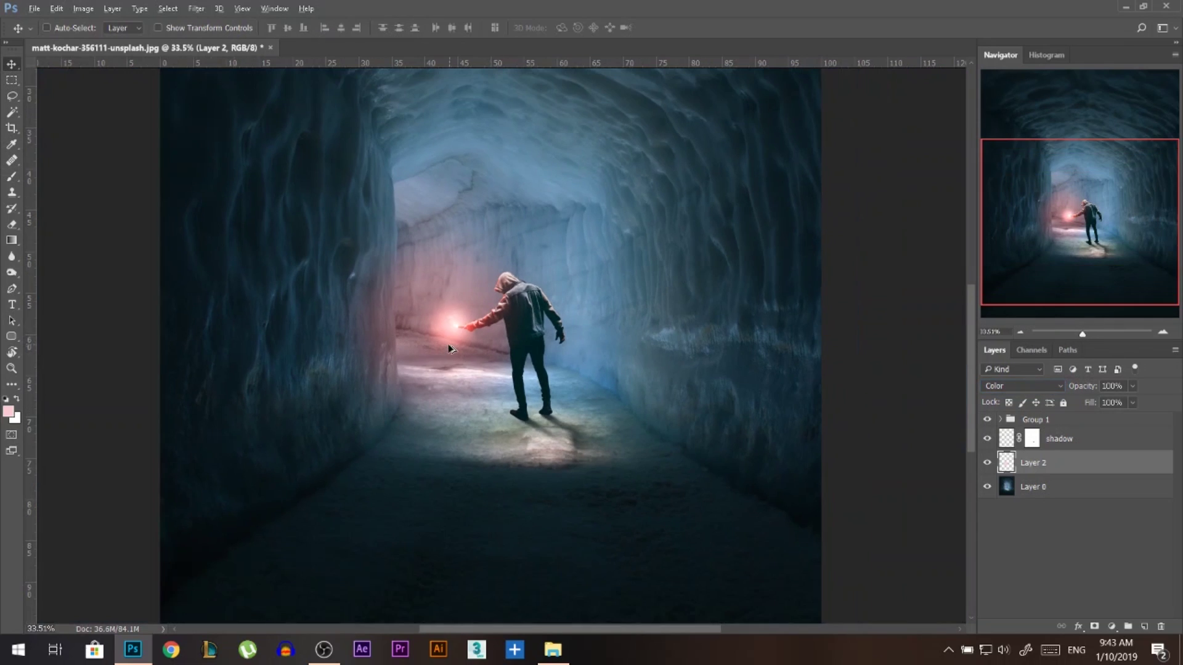
- Duplicate Layer 2 and set the copy to Overlay blend mode at 55% opacity
{"action": "key", "text": "ctrl+j"}
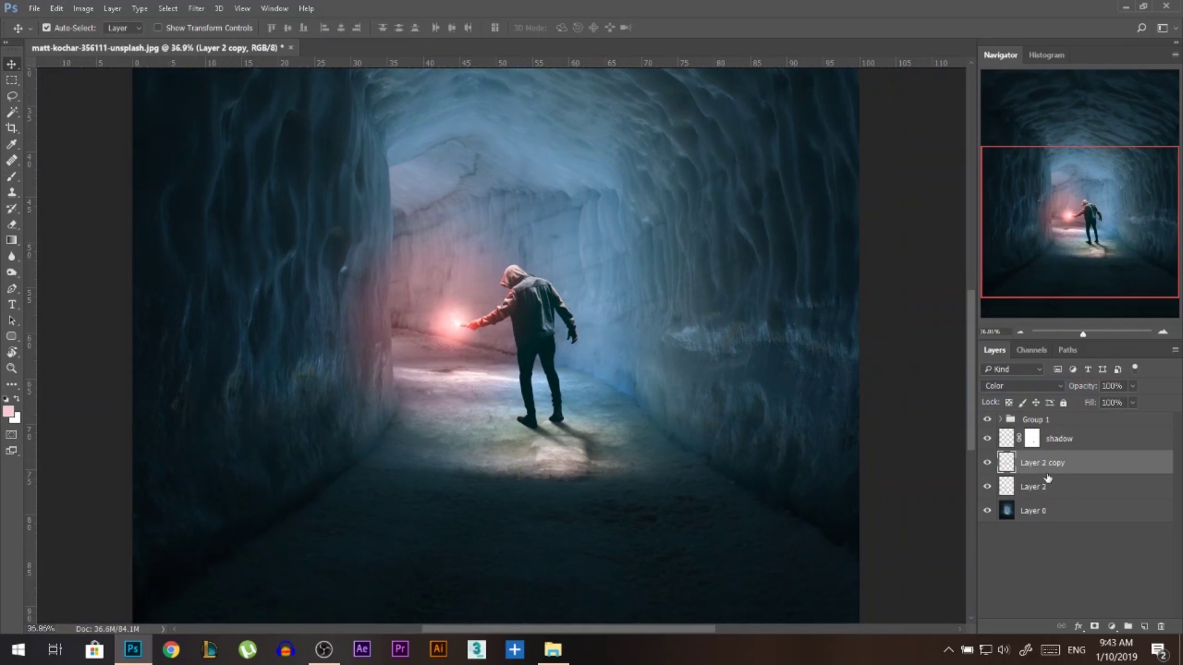
{"action": "left_click", "coordinate": [1050, 386]}
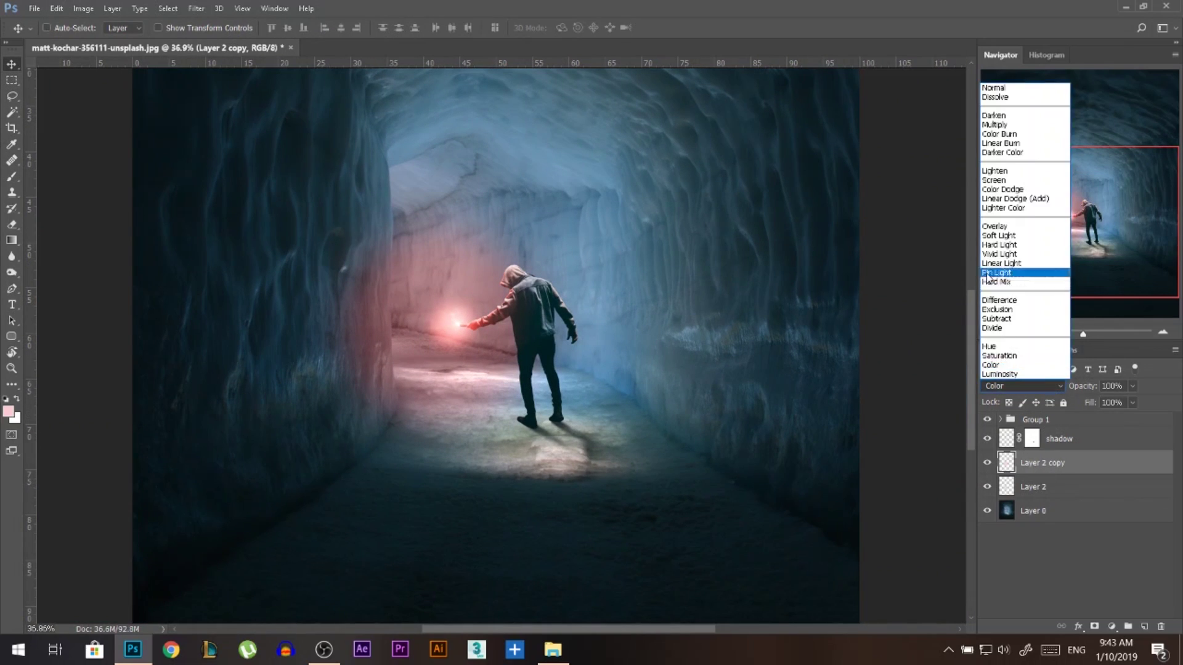
{"action": "left_click", "coordinate": [1017, 226]}
{"action": "left_click_drag", "start_coordinate": [1091, 382], "coordinate": [1080, 384]}
- Lower the original Layer 2 opacity to 70%, then select Group 1
{"action": "left_click", "coordinate": [1070, 486]}
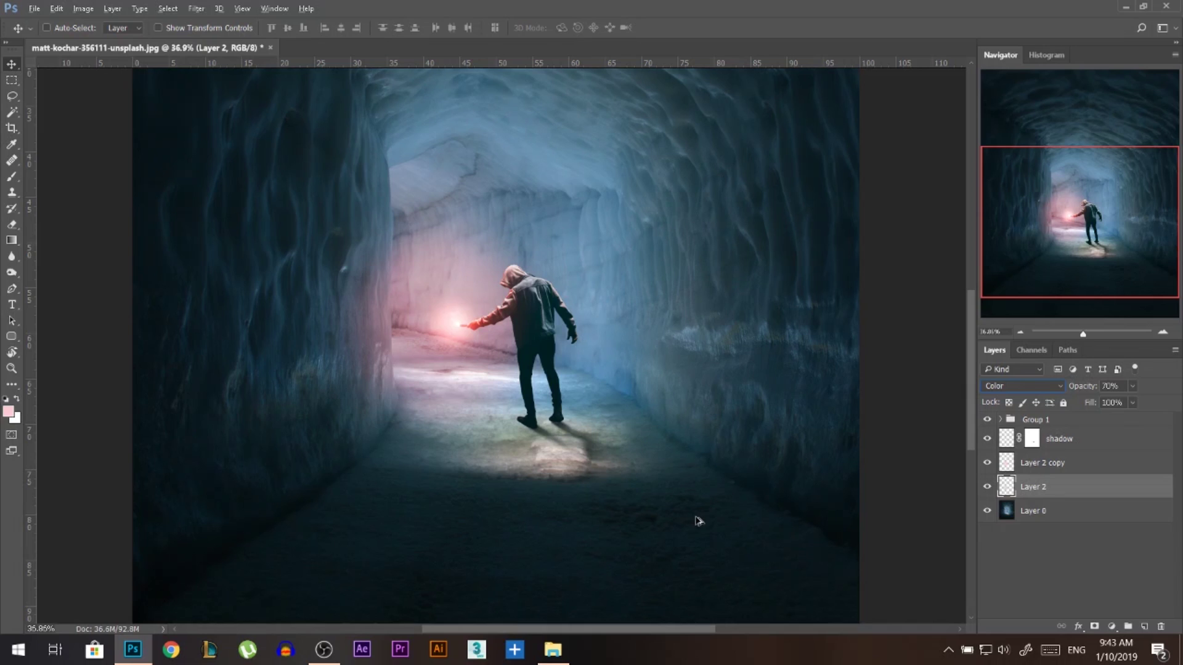
{"action": "scroll", "coordinate": [308, 416], "scroll_direction": "down", "scroll_amount": 4}
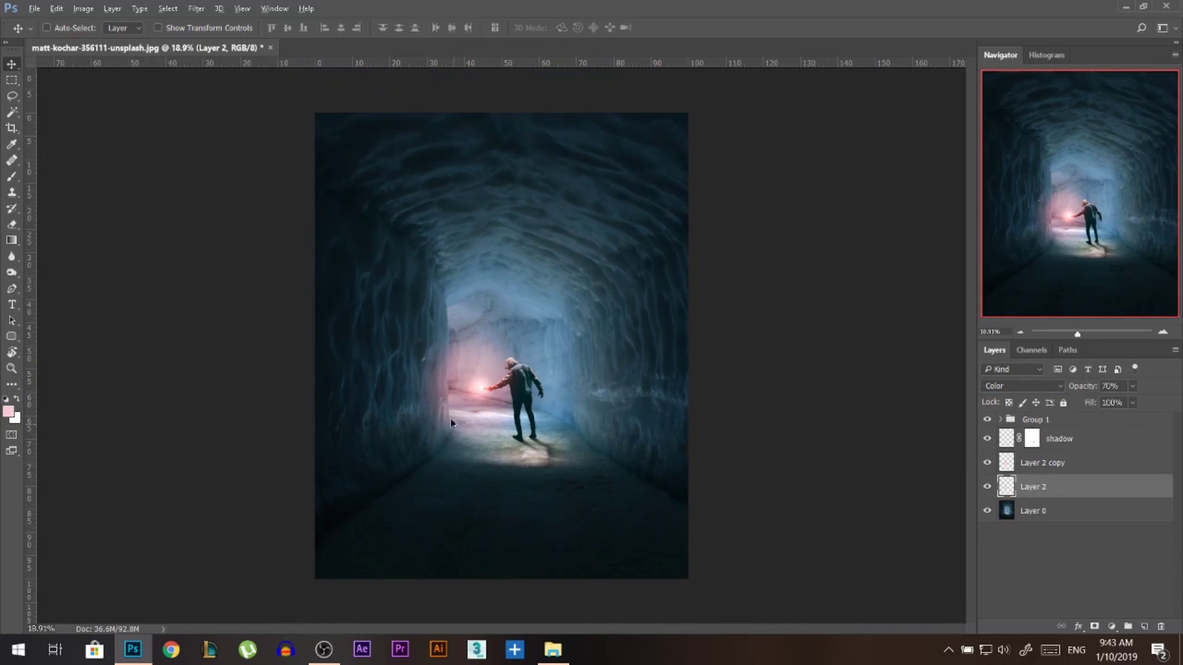
{"action": "scroll", "coordinate": [497, 423], "scroll_direction": "up", "scroll_amount": 3}
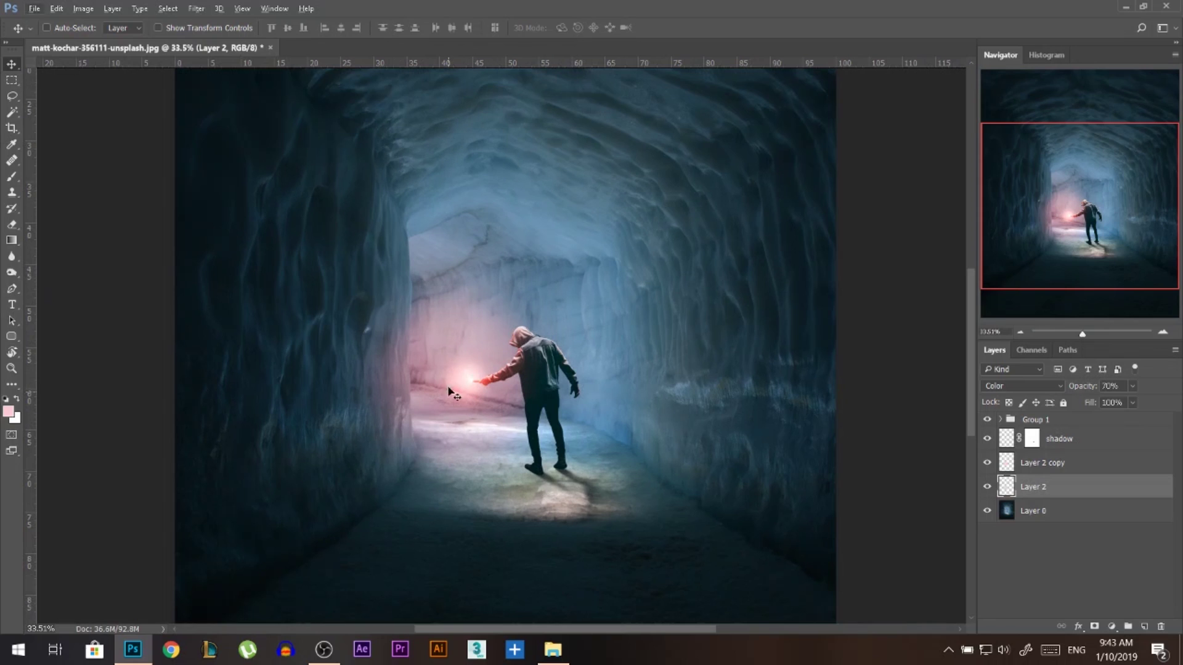
{"action": "scroll", "coordinate": [497, 381], "scroll_direction": "down", "scroll_amount": 3}
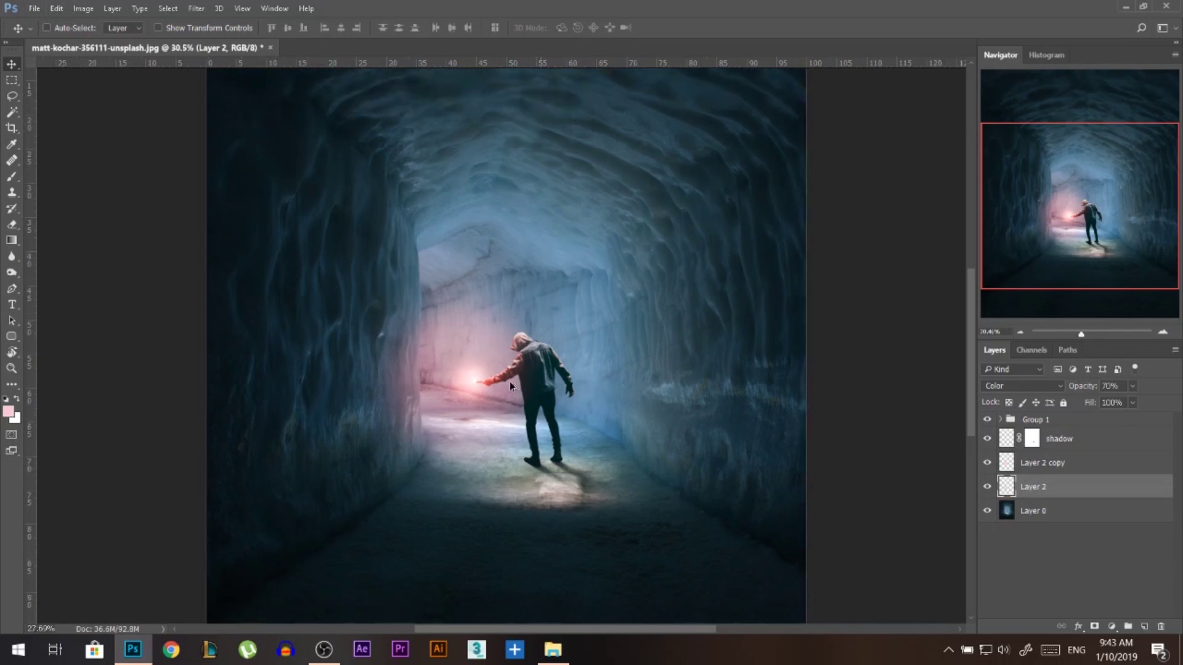
{"action": "scroll", "coordinate": [540, 405], "scroll_direction": "up", "scroll_amount": 1}
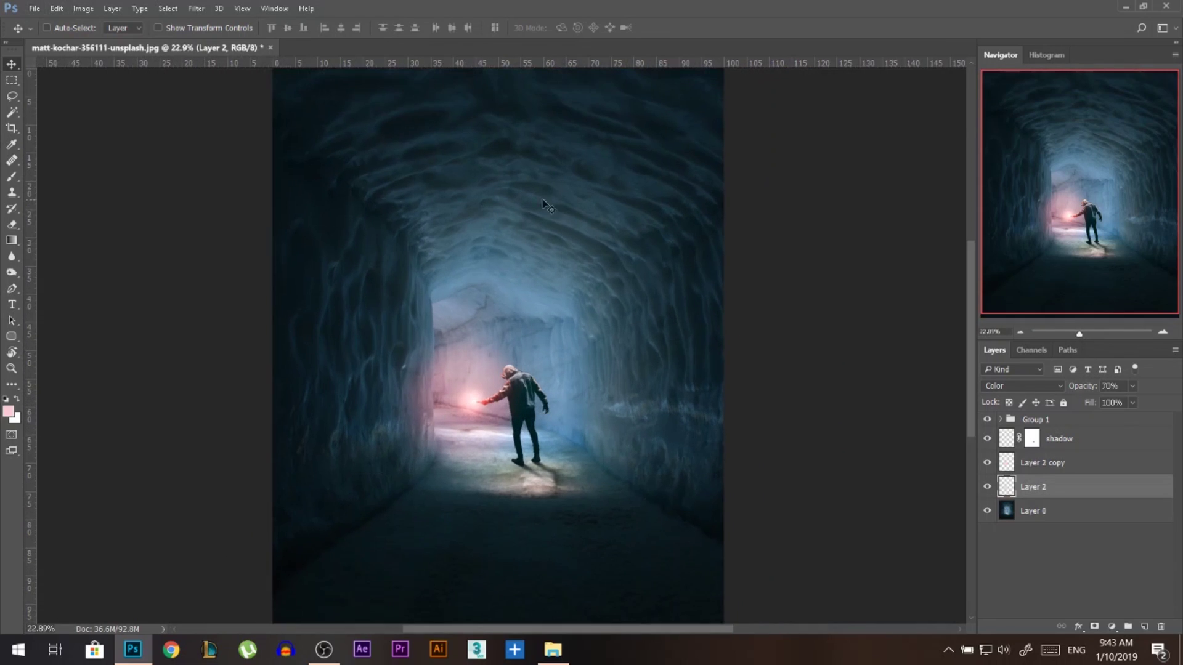
{"action": "left_click", "coordinate": [1035, 421]}
- Add a Curves adjustment that lifts the black point, darkens midtones and pulls the white point in
{"action": "scroll", "coordinate": [447, 337], "scroll_direction": "down", "scroll_amount": 2}
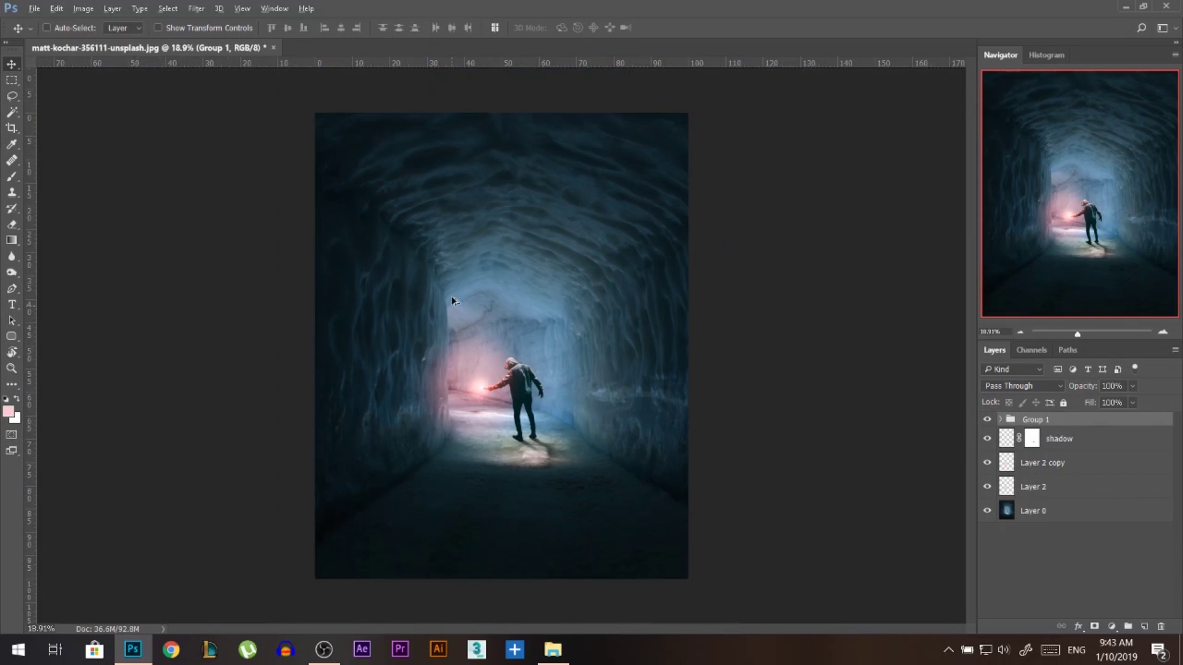
{"action": "scroll", "coordinate": [489, 305], "scroll_direction": "up", "scroll_amount": 1}
{"action": "left_click", "coordinate": [1111, 624]}
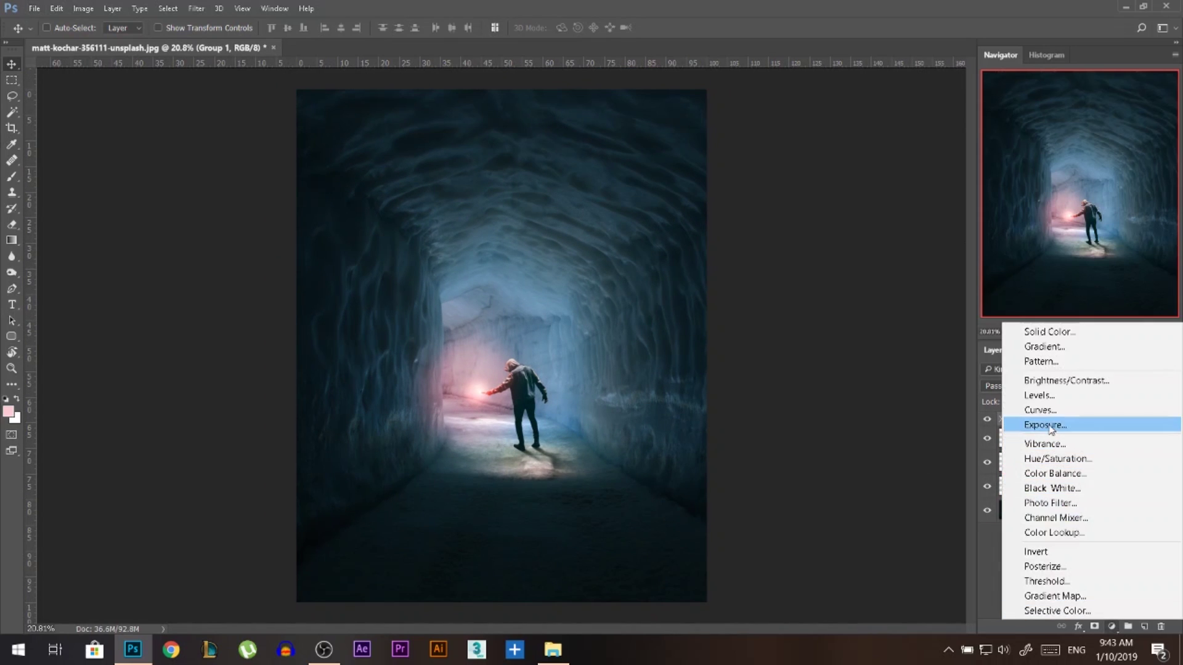
{"action": "left_click", "coordinate": [1041, 409]}
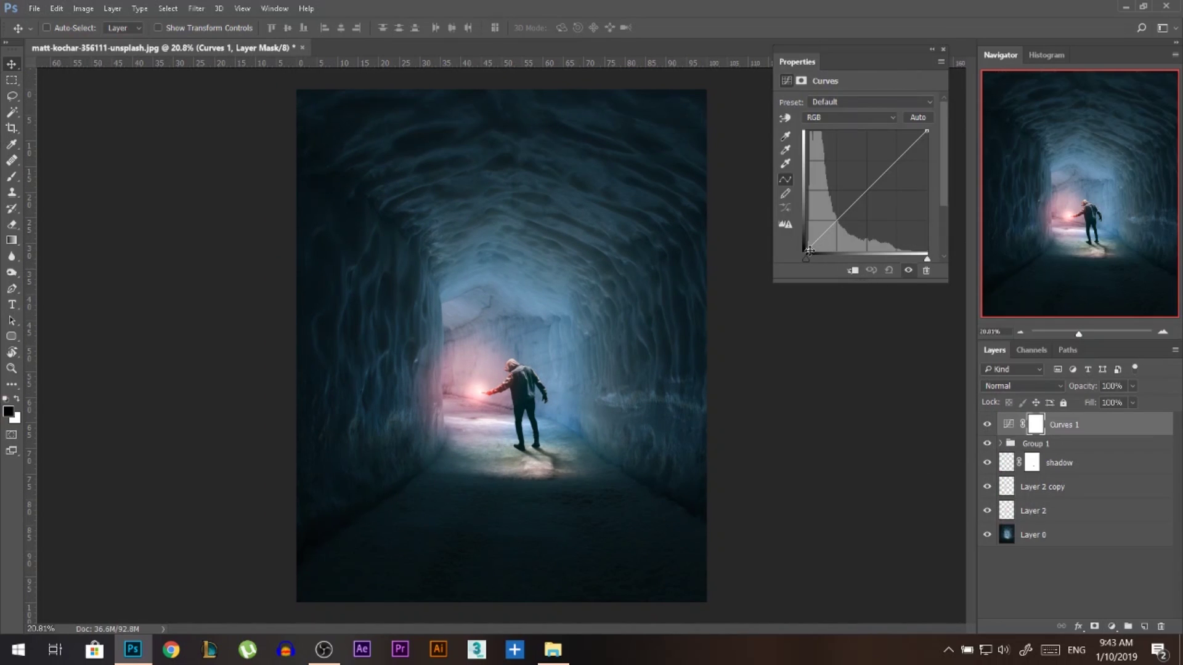
{"action": "left_click_drag", "start_coordinate": [777, 253], "coordinate": [765, 247]}
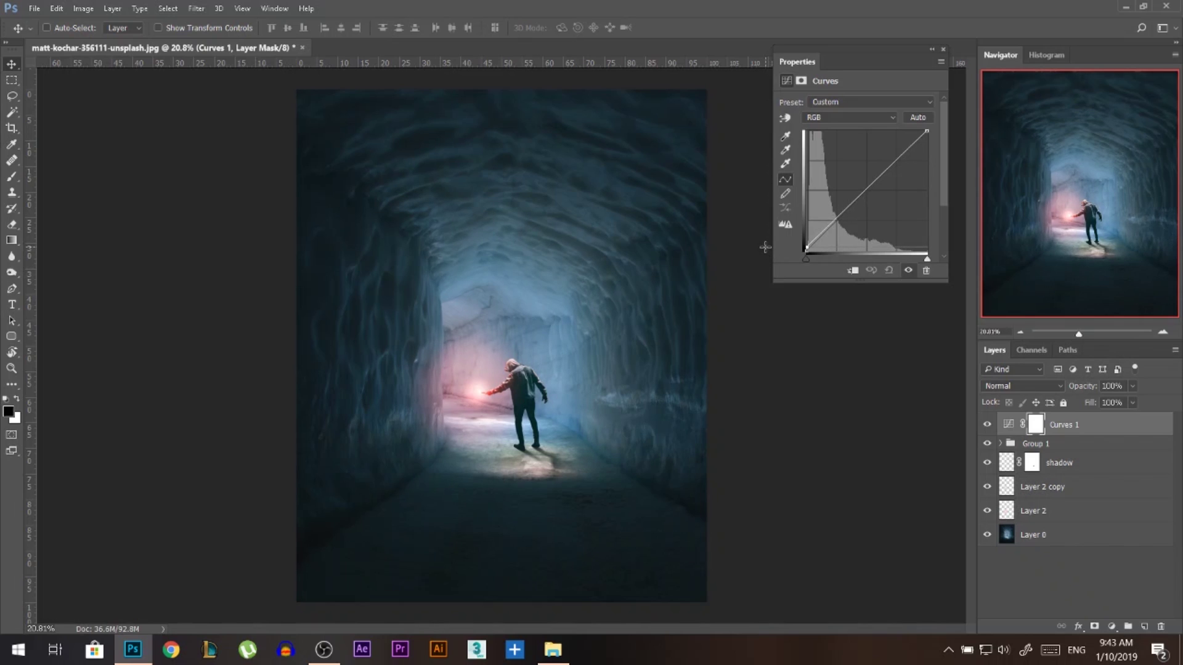
{"action": "left_click_drag", "start_coordinate": [837, 218], "coordinate": [837, 223]}
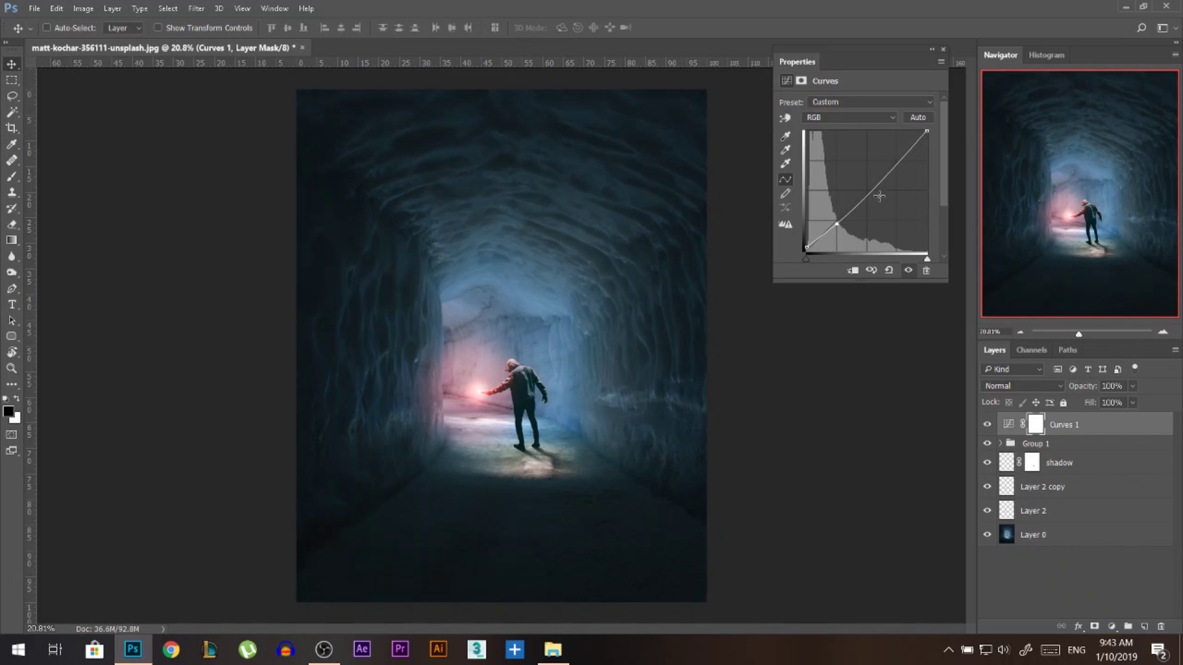
{"action": "mouse_move", "coordinate": [925, 131]}
{"action": "left_mouse_down"}
{"action": "mouse_move", "coordinate": [909, 128]}
{"action": "mouse_move", "coordinate": [918, 130]}
{"action": "left_mouse_up"}
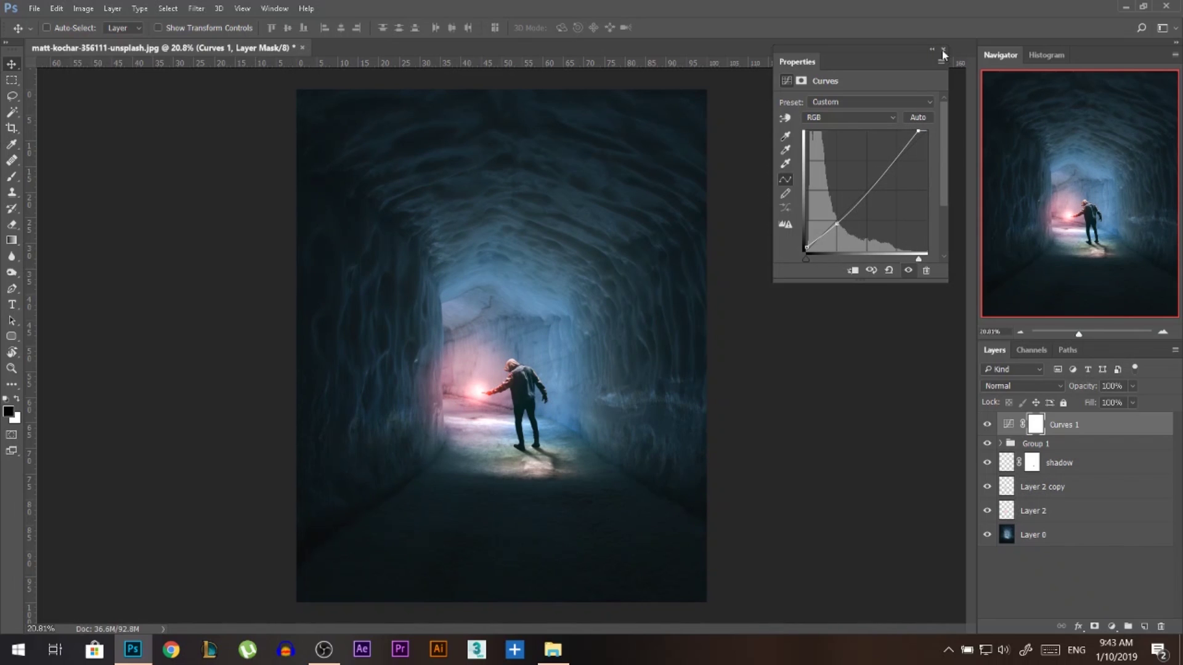
{"action": "left_click", "coordinate": [944, 49]}
{"action": "left_click", "coordinate": [986, 425]}
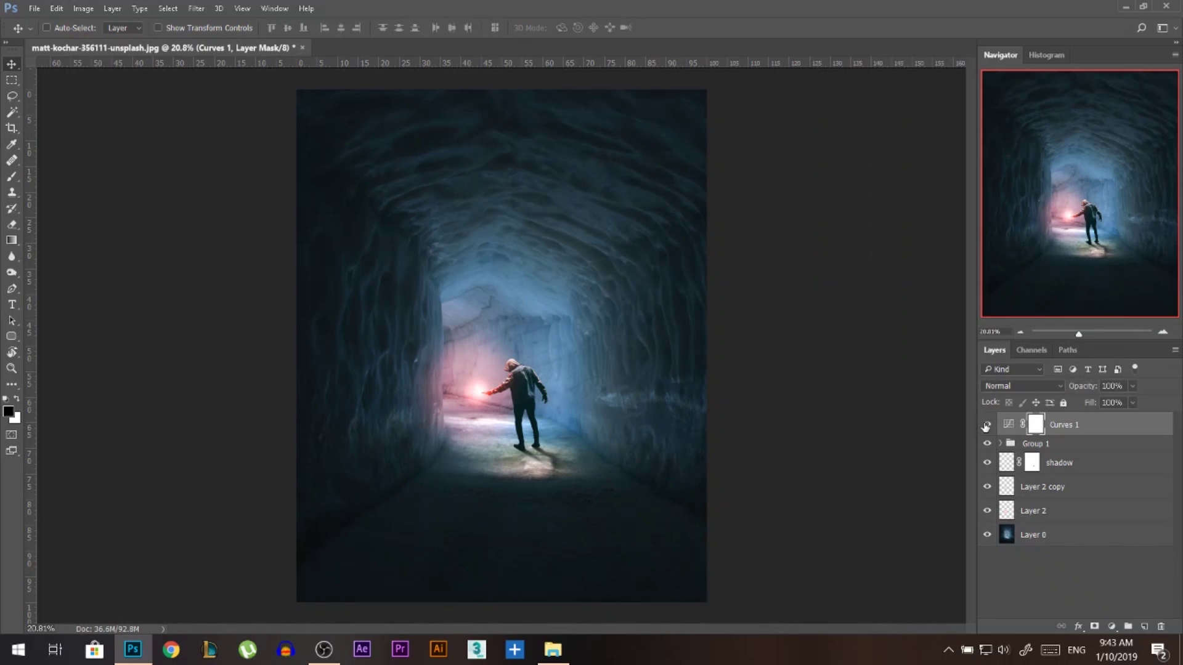
- Add a Curves 2 adjustment and shift the Blue channel's black and white points
{"action": "left_click", "coordinate": [1111, 626]}
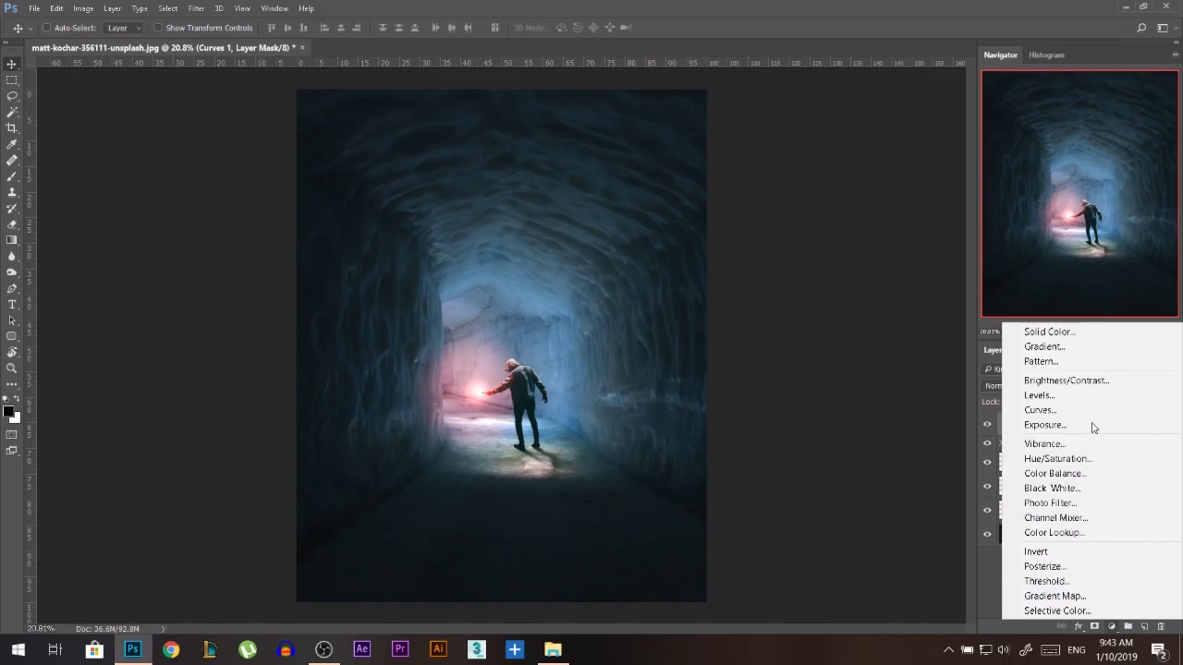
{"action": "left_click", "coordinate": [1070, 409]}
{"action": "left_click", "coordinate": [816, 118]}
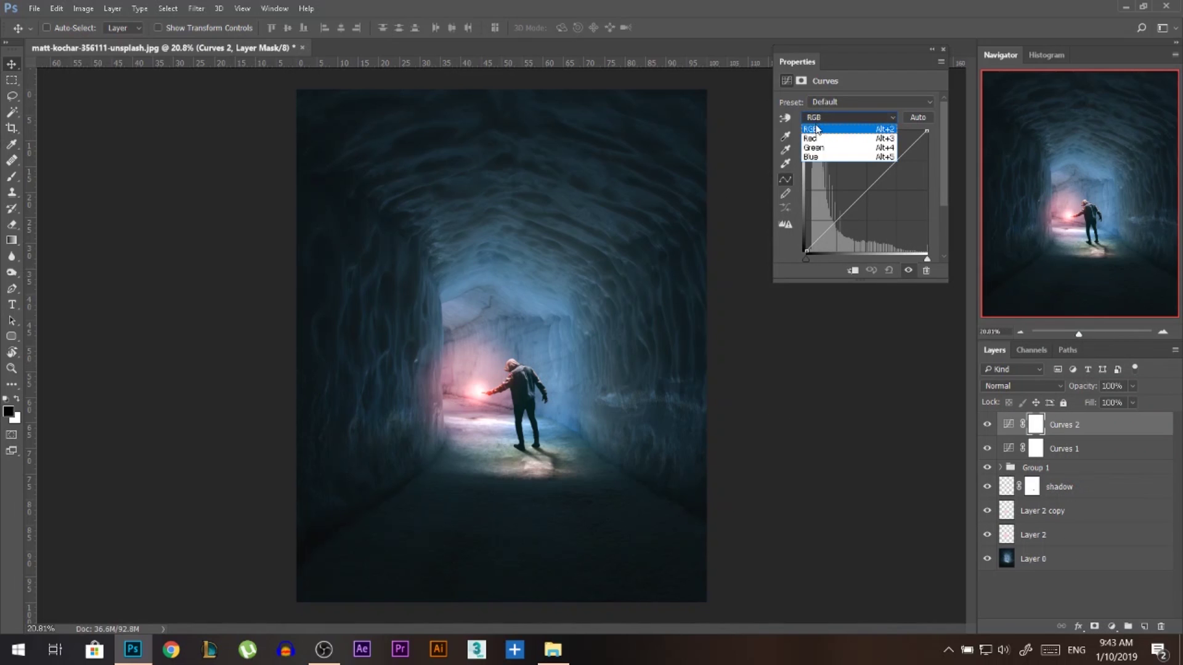
{"action": "left_click", "coordinate": [820, 121]}
{"action": "left_click", "coordinate": [820, 119]}
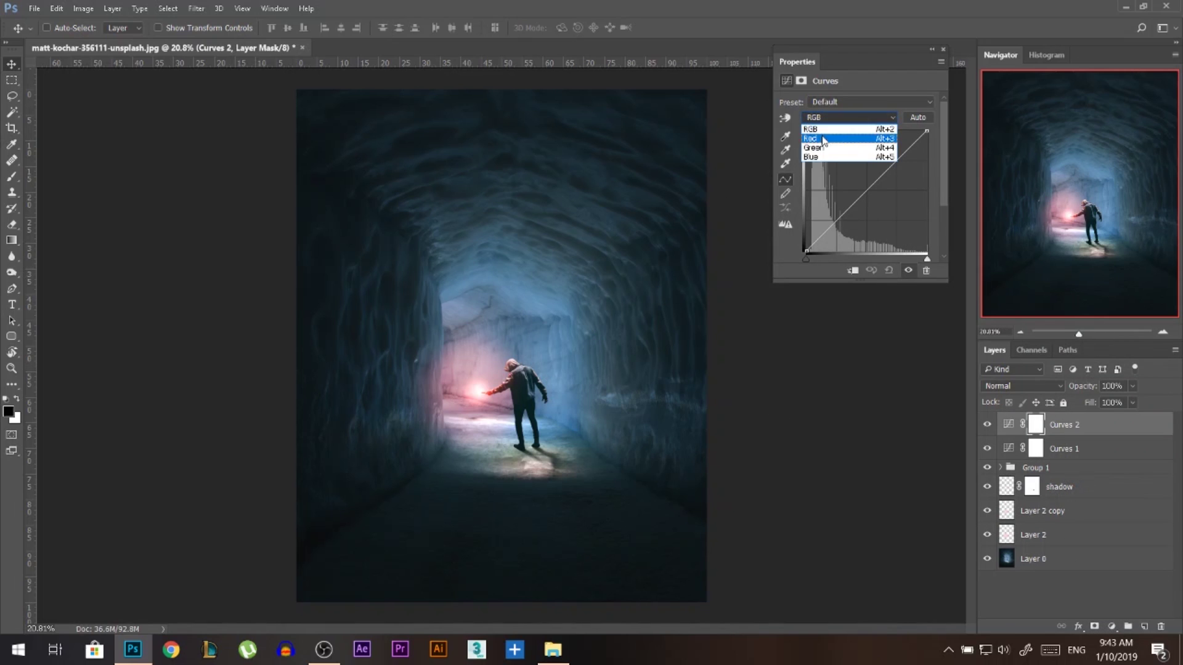
{"action": "left_click", "coordinate": [814, 157]}
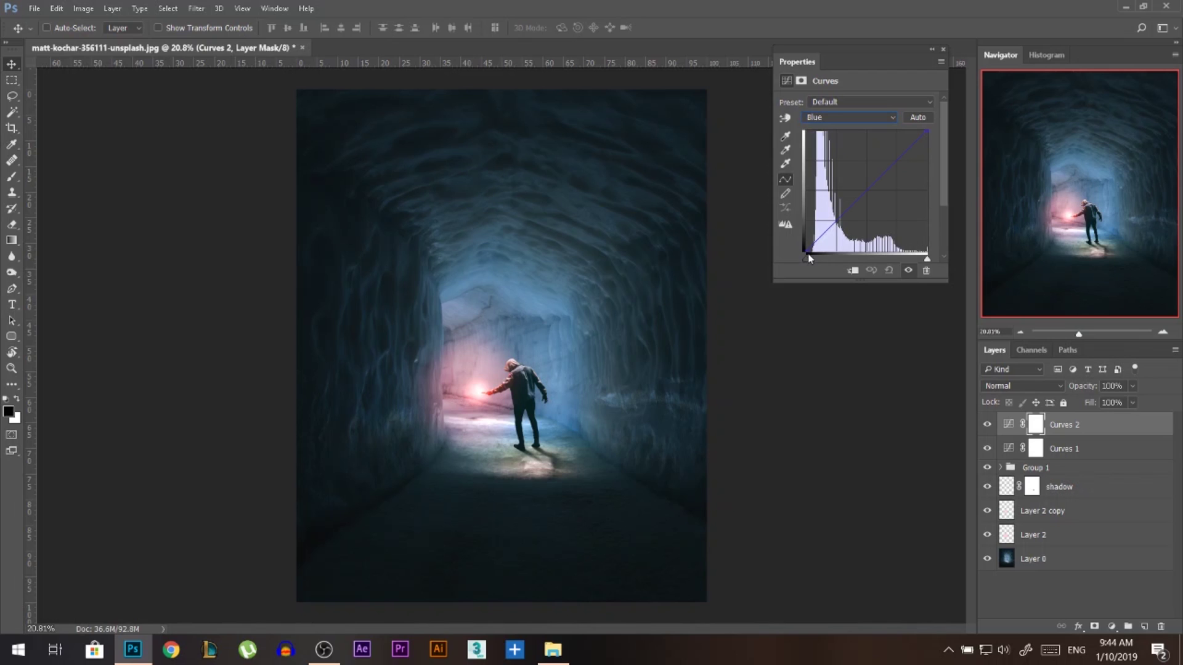
{"action": "left_click_drag", "start_coordinate": [806, 249], "coordinate": [799, 249]}
{"action": "mouse_move", "coordinate": [929, 142]}
{"action": "left_mouse_down"}
{"action": "mouse_move", "coordinate": [937, 154]}
{"action": "mouse_move", "coordinate": [940, 144]}
{"action": "left_mouse_up"}
- Boost the Red curve's highlights and brighten the Green curve's highlights
{"action": "left_click", "coordinate": [850, 117]}
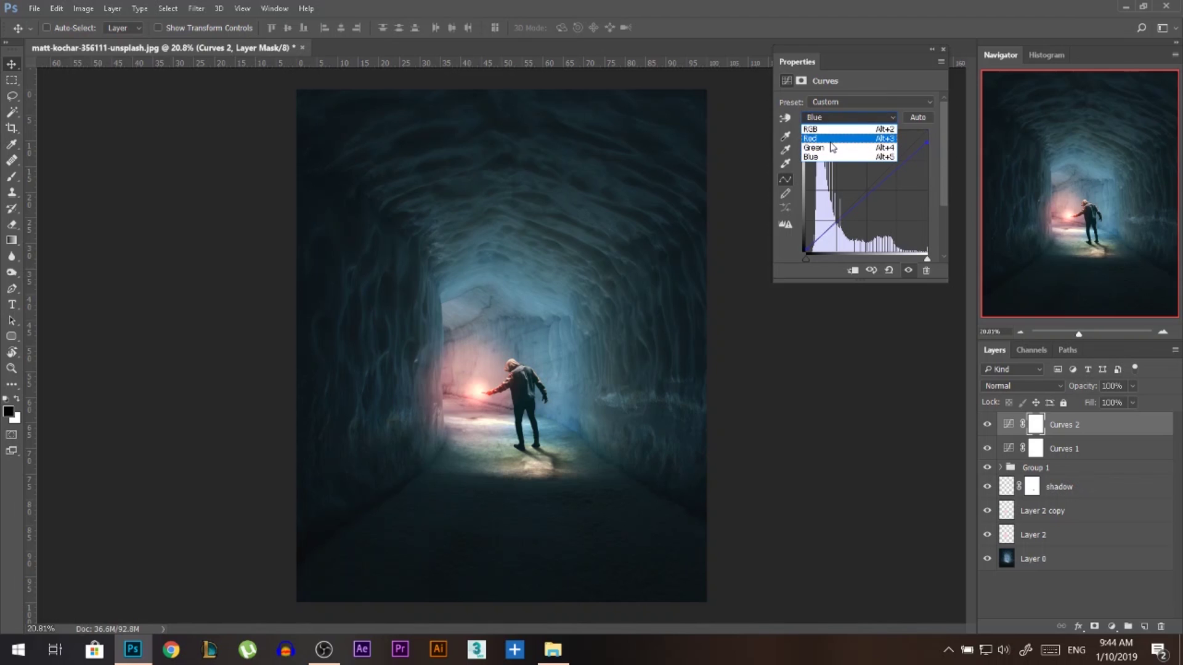
{"action": "left_click", "coordinate": [825, 138]}
{"action": "left_click_drag", "start_coordinate": [931, 136], "coordinate": [907, 94]}
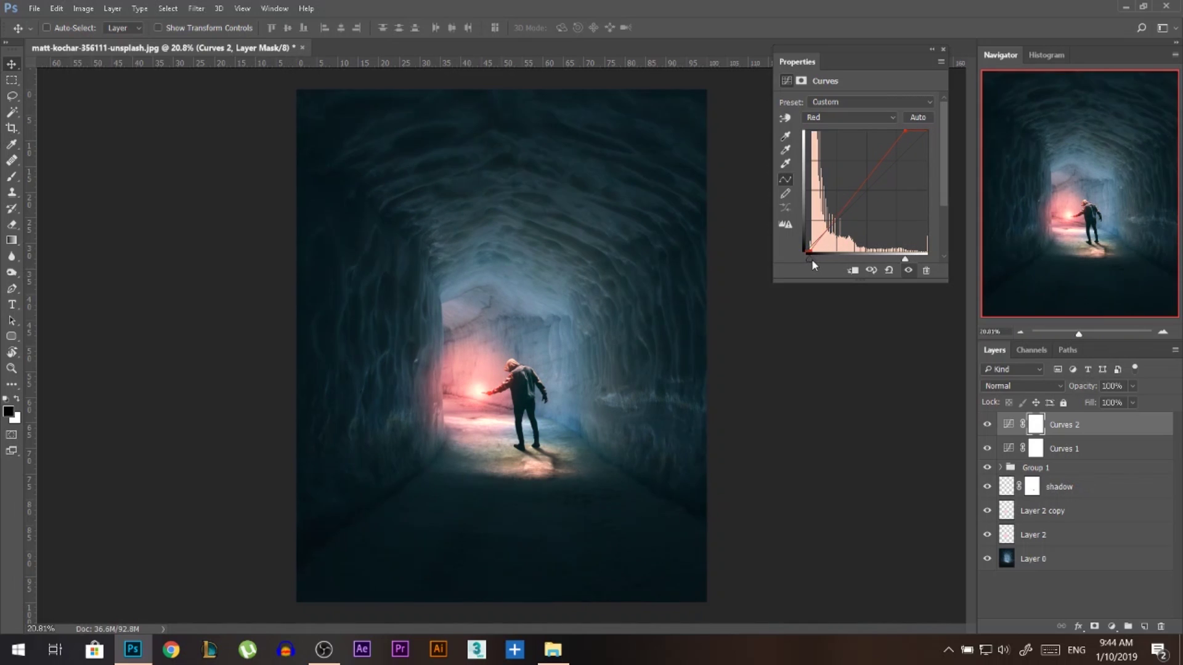
{"action": "left_click", "coordinate": [821, 119]}
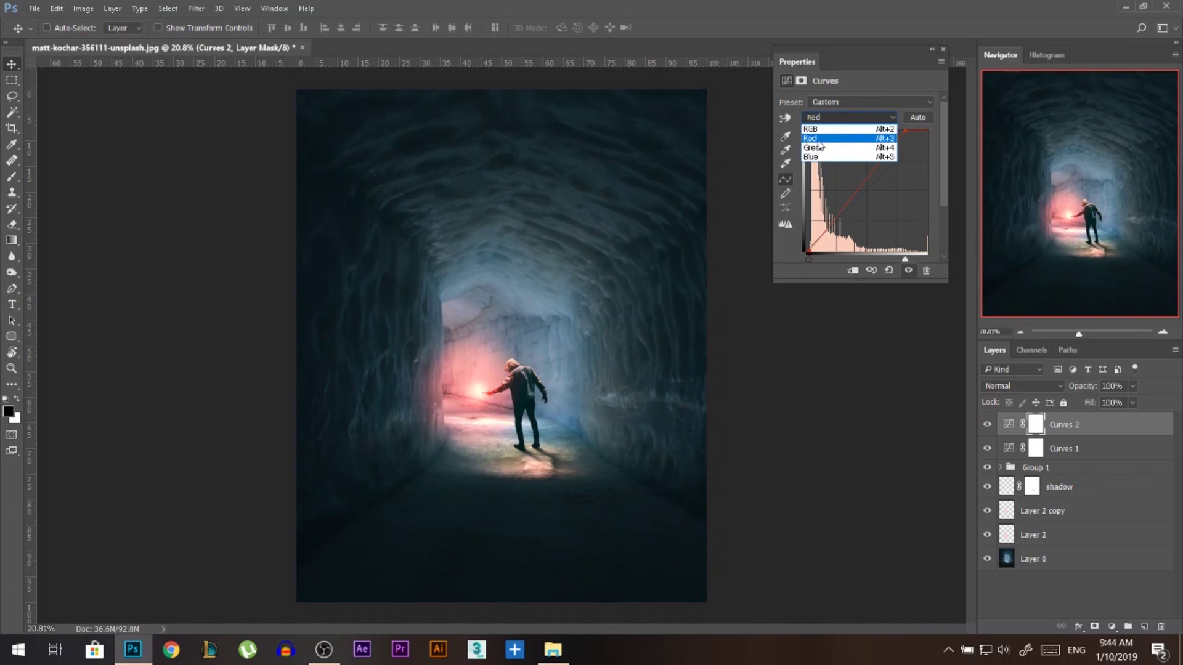
{"action": "left_click", "coordinate": [817, 148]}
{"action": "mouse_move", "coordinate": [928, 128]}
{"action": "left_mouse_down"}
{"action": "mouse_move", "coordinate": [910, 128]}
{"action": "mouse_move", "coordinate": [950, 132]}
{"action": "left_mouse_up"}
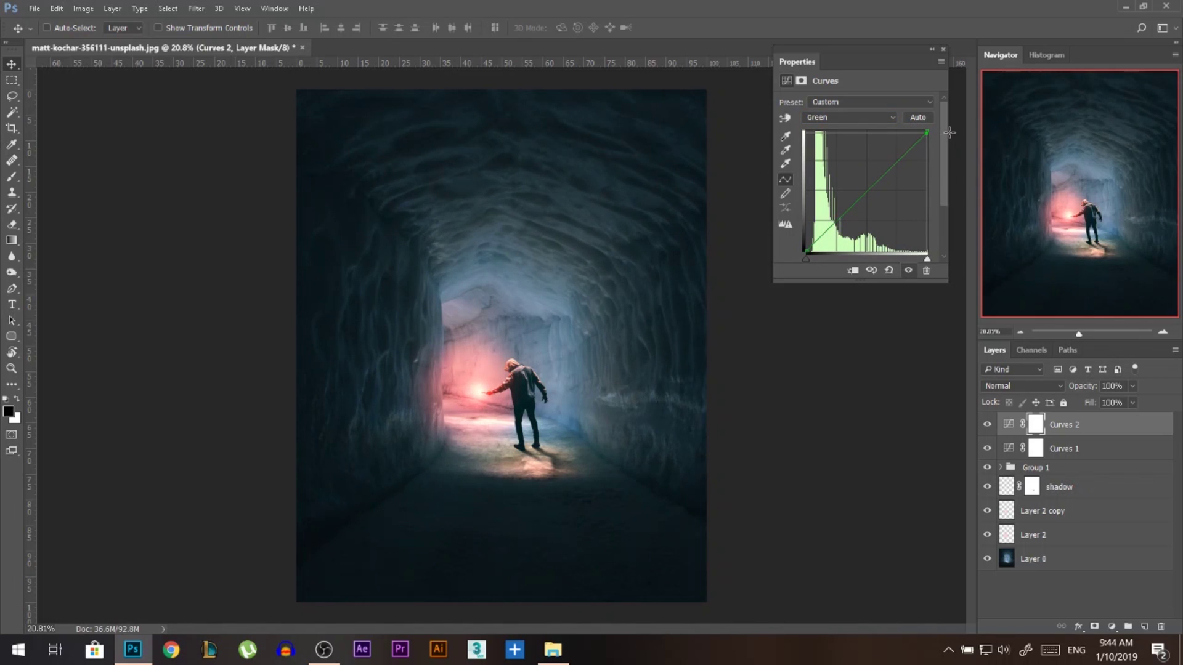
{"action": "left_click", "coordinate": [943, 49]}
- Toggle Curves 2 and Curves 1 visibility to compare the grade before and after
{"action": "left_click", "coordinate": [987, 425]}
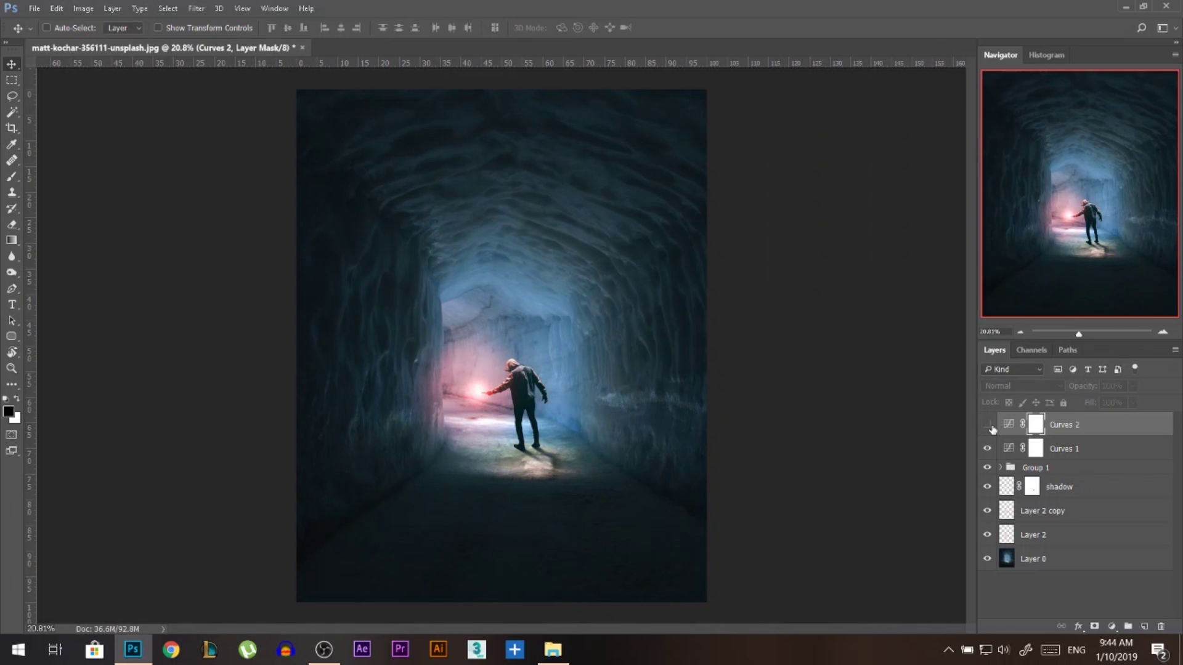
{"action": "left_click", "coordinate": [988, 425]}
{"action": "left_click", "coordinate": [988, 425]}
{"action": "left_click", "coordinate": [988, 425]}
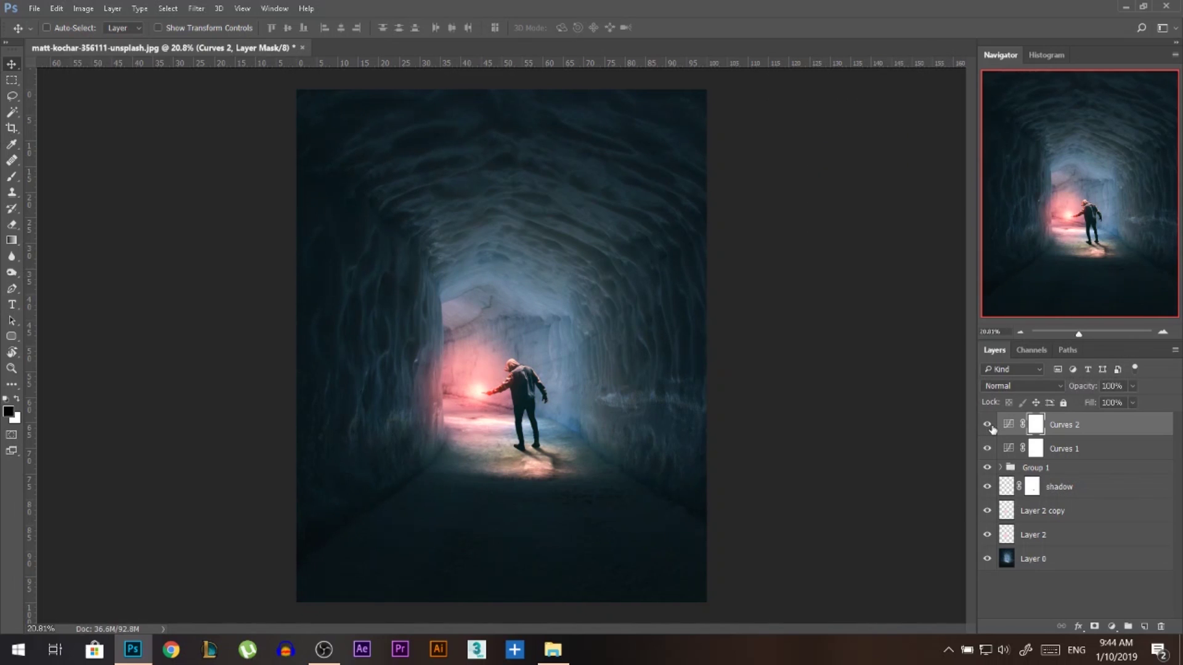
{"action": "left_click", "coordinate": [988, 449]}
{"action": "left_click", "coordinate": [987, 449]}
{"action": "scroll", "coordinate": [502, 398], "scroll_direction": "up", "scroll_amount": 2}
{"action": "scroll", "coordinate": [505, 409], "scroll_direction": "up", "scroll_amount": 1}
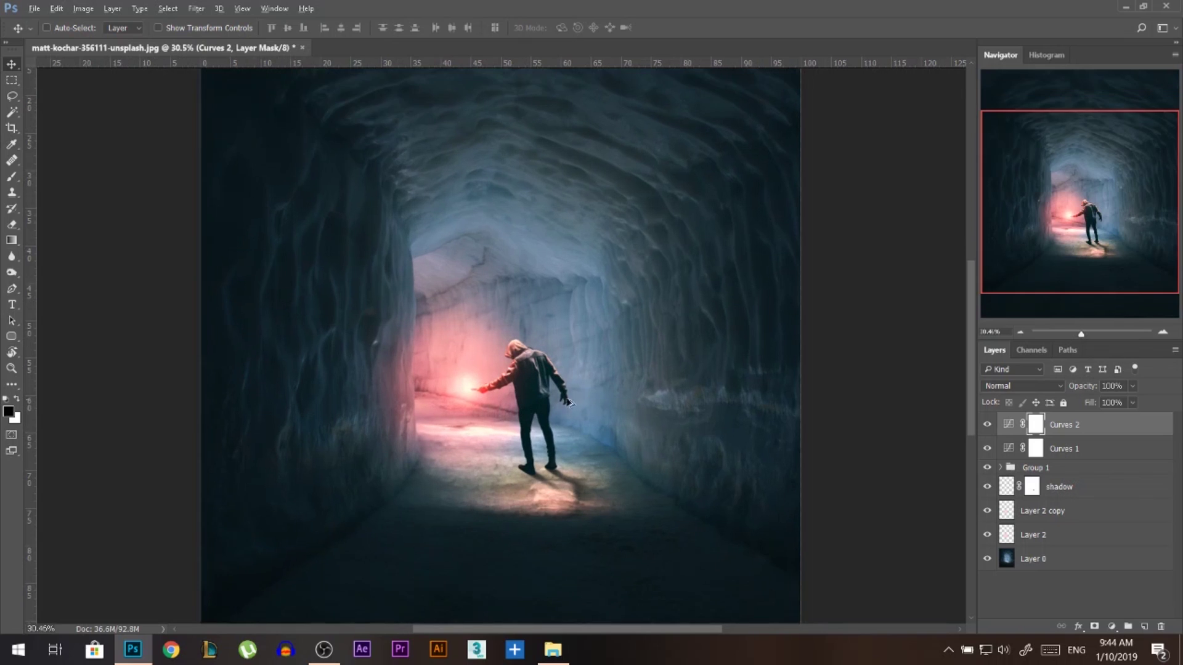
{"action": "scroll", "coordinate": [593, 381], "scroll_direction": "down", "scroll_amount": 3}
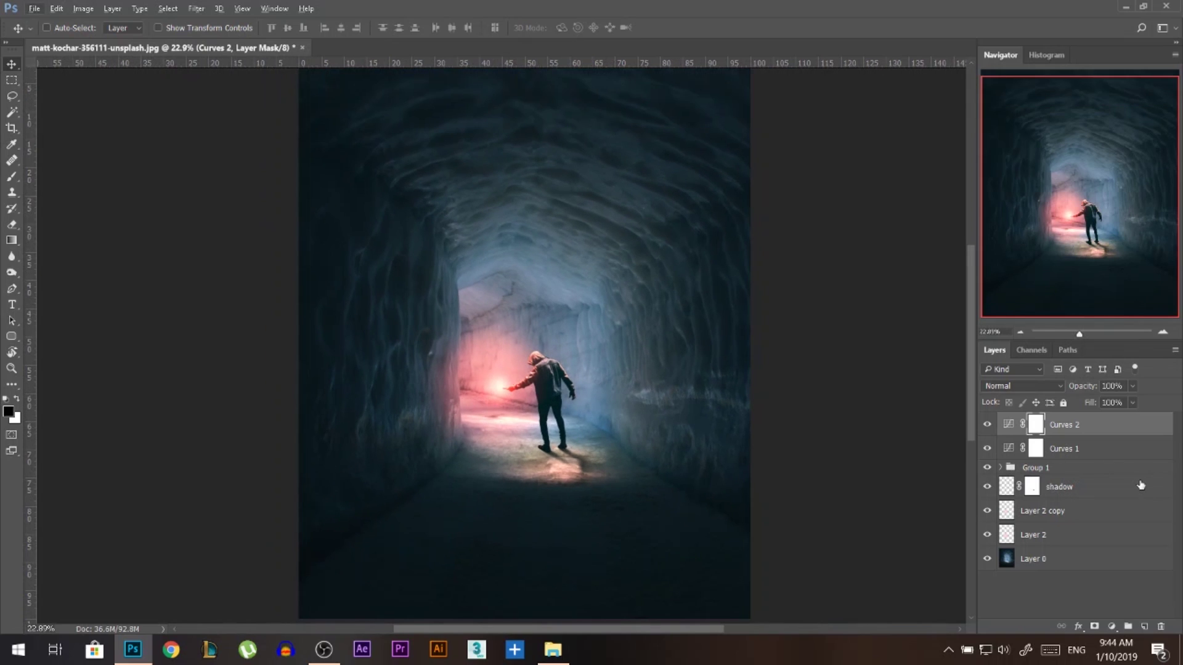
- Add a Photo Filter adjustment layer with the Green filter
{"action": "left_click", "coordinate": [1112, 626]}
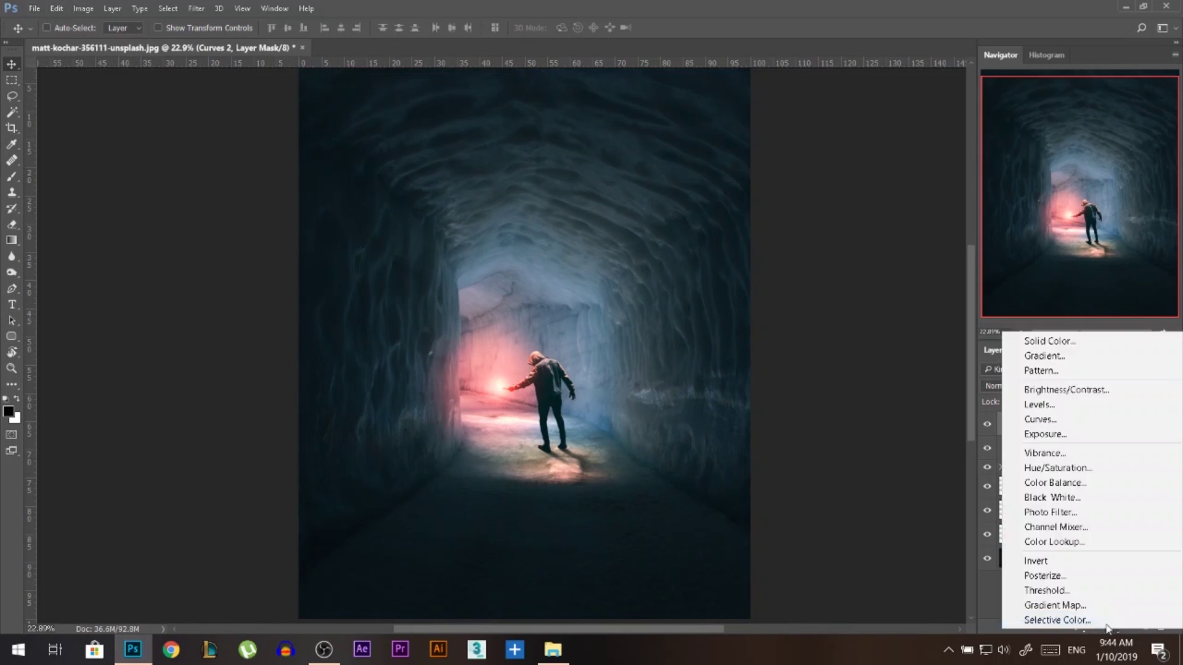
{"action": "left_click", "coordinate": [1039, 515]}
{"action": "left_click", "coordinate": [844, 102]}
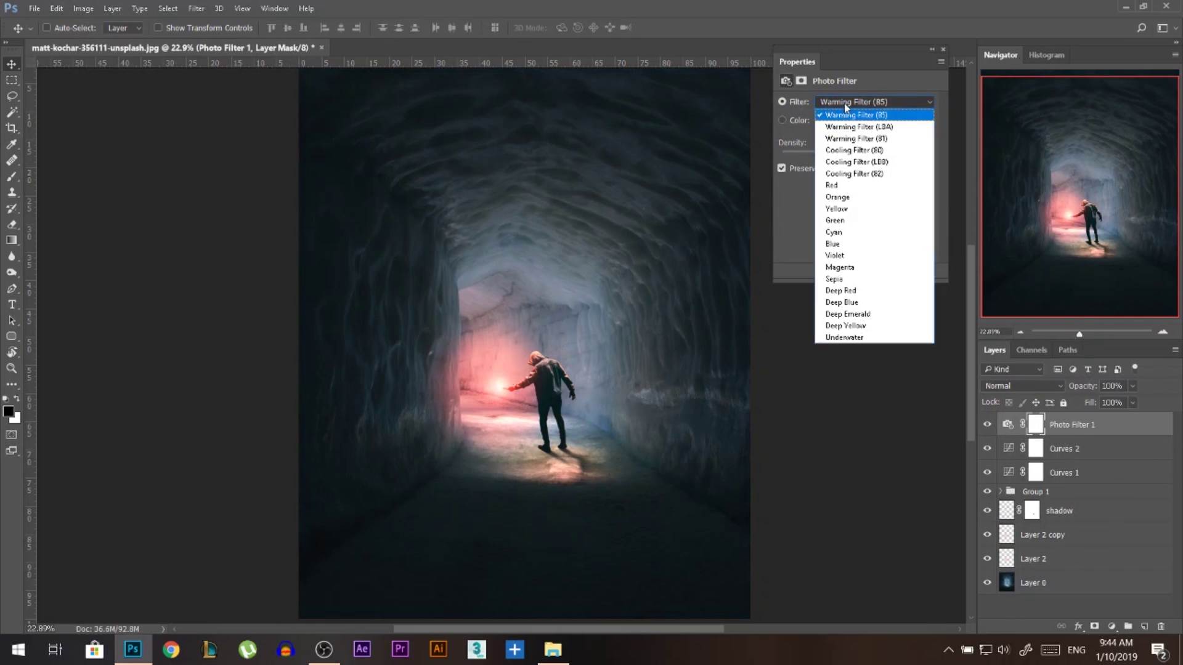
{"action": "left_click", "coordinate": [844, 102]}
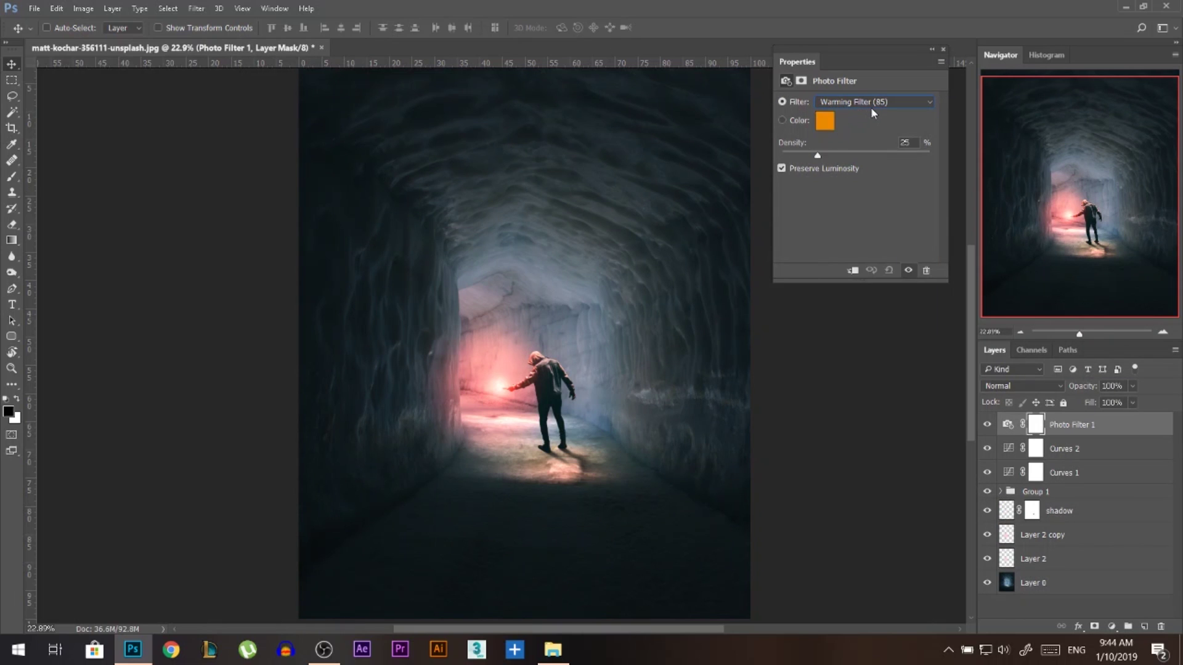
{"action": "scroll", "coordinate": [871, 107], "scroll_direction": "down", "scroll_amount": 1}
{"action": "scroll", "coordinate": [871, 107], "scroll_direction": "down", "scroll_amount": 2}
{"action": "scroll", "coordinate": [872, 111], "scroll_direction": "down", "scroll_amount": 1}
{"action": "scroll", "coordinate": [873, 111], "scroll_direction": "down", "scroll_amount": 2}
{"action": "scroll", "coordinate": [872, 111], "scroll_direction": "down", "scroll_amount": 3}
{"action": "scroll", "coordinate": [872, 111], "scroll_direction": "down", "scroll_amount": 1}
{"action": "scroll", "coordinate": [873, 111], "scroll_direction": "up", "scroll_amount": 1}
{"action": "left_click", "coordinate": [944, 50]}
- Set Photo Filter 1 to 60% opacity, stamp visible layers into Layer 3, and open Camera Raw
{"action": "key", "text": "6"}
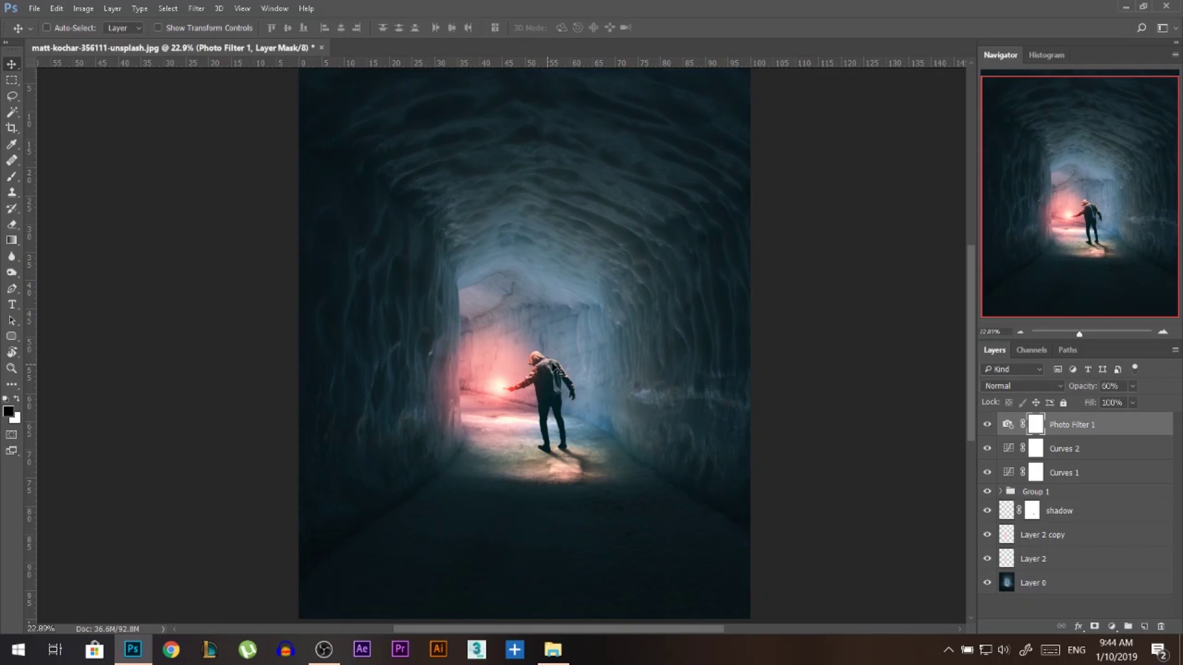
{"action": "scroll", "coordinate": [576, 372], "scroll_direction": "down", "scroll_amount": 1}
{"action": "scroll", "coordinate": [294, 351], "scroll_direction": "up", "scroll_amount": 1}
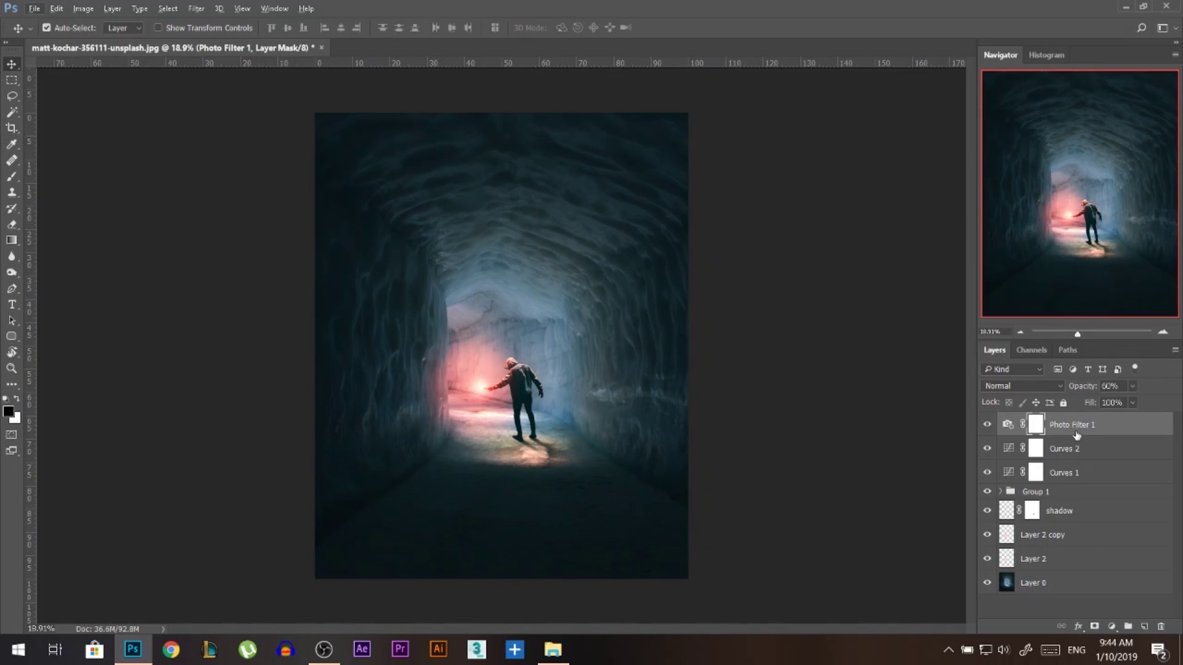
{"action": "key", "text": "ctrl+shift+alt+e"}
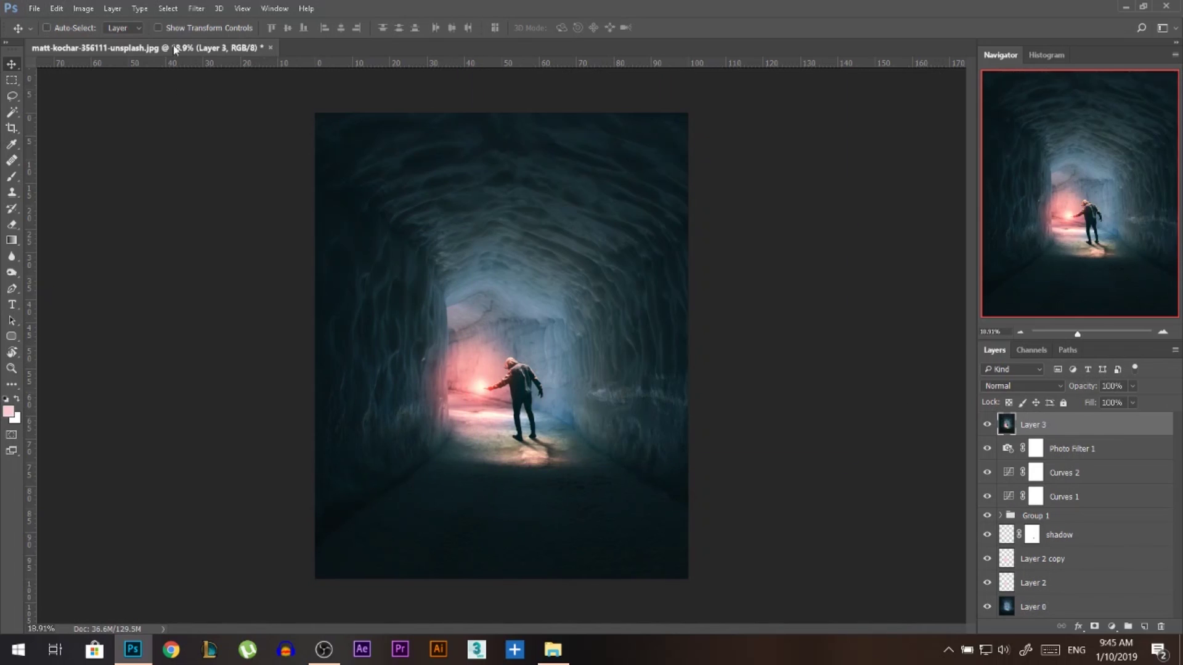
{"action": "left_click", "coordinate": [195, 9]}
{"action": "left_click", "coordinate": [259, 97]}
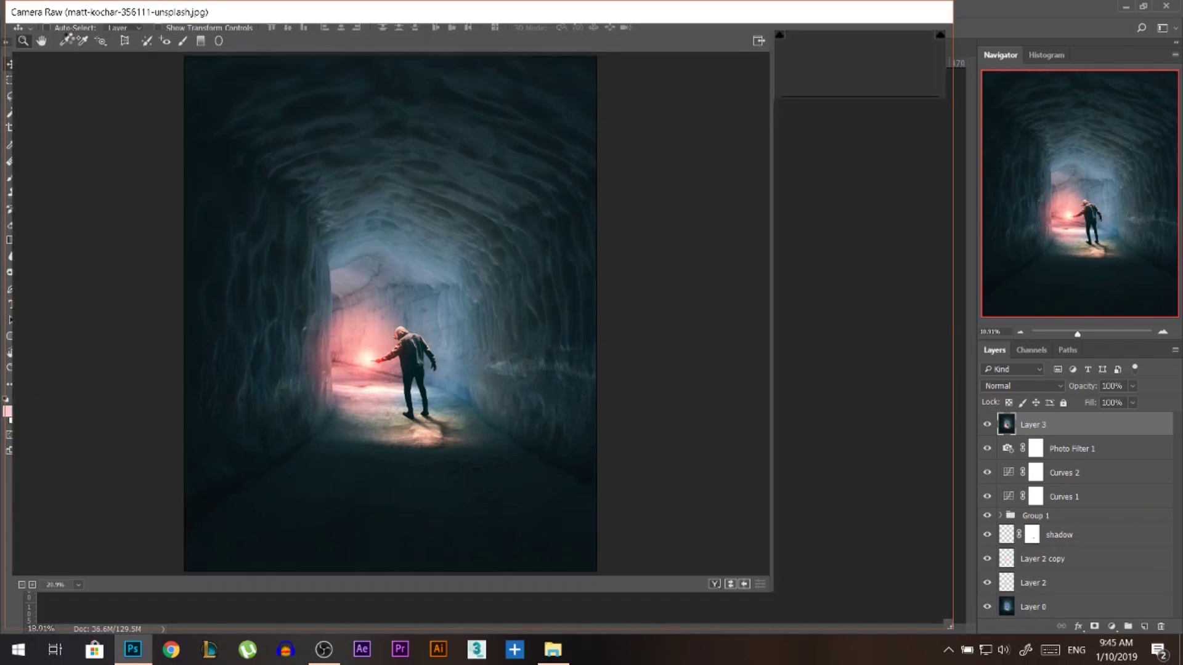
- Draw a radial filter ellipse around the hooded man and adjust its position and size
{"action": "left_click", "coordinate": [219, 41]}
{"action": "left_click_drag", "start_coordinate": [410, 363], "coordinate": [495, 260]}
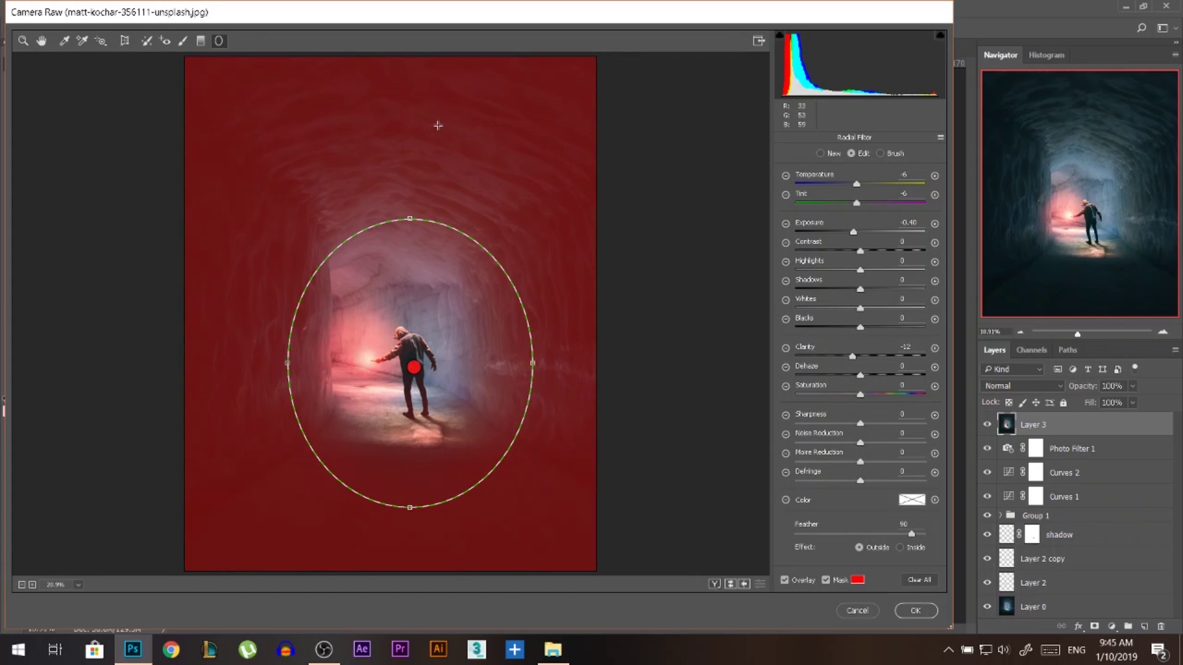
{"action": "left_click", "coordinate": [826, 581]}
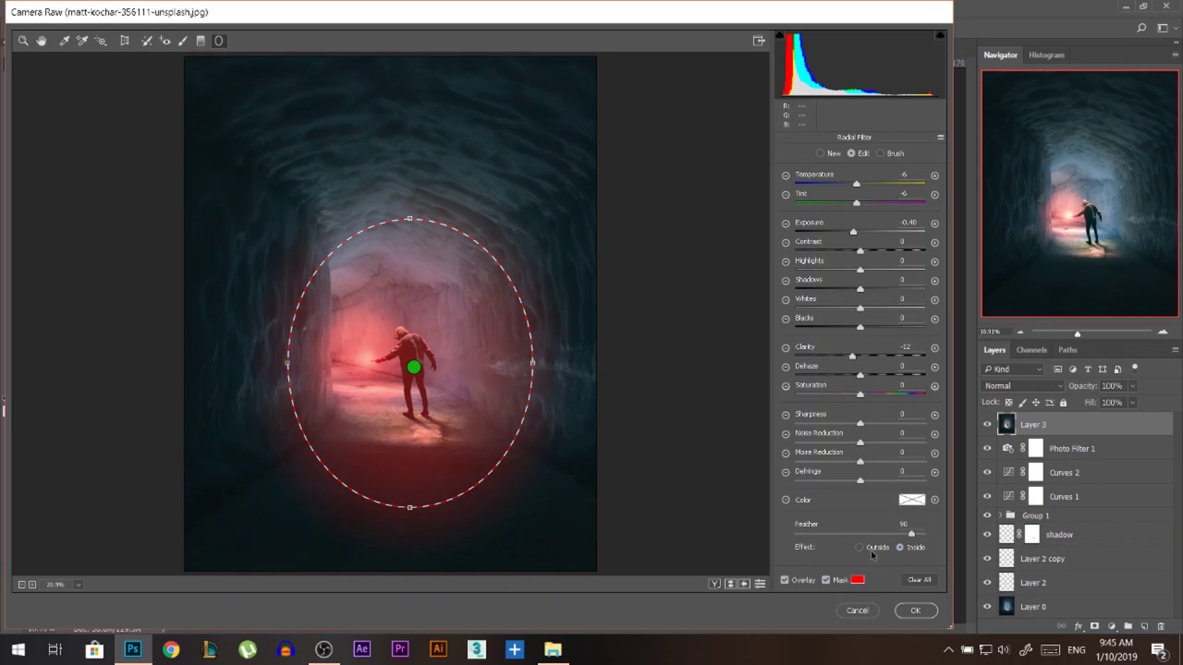
{"action": "left_click", "coordinate": [900, 548]}
{"action": "left_click_drag", "start_coordinate": [414, 368], "coordinate": [410, 354]}
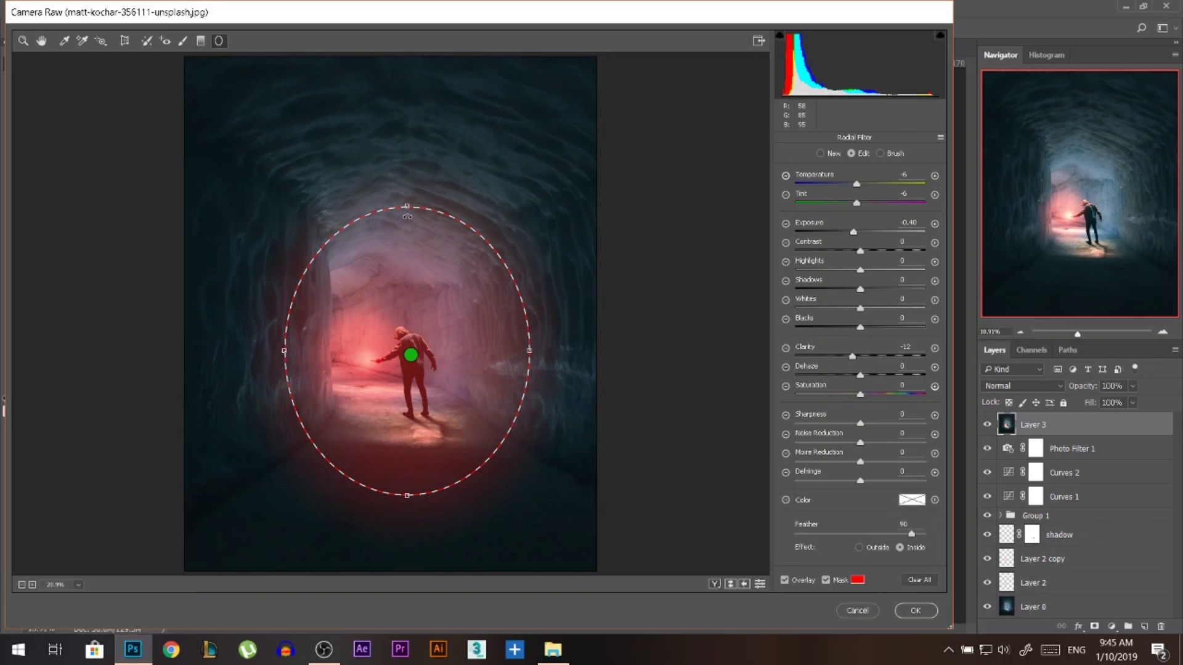
{"action": "left_click_drag", "start_coordinate": [407, 216], "coordinate": [407, 226]}
{"action": "left_click_drag", "start_coordinate": [456, 359], "coordinate": [457, 365]}
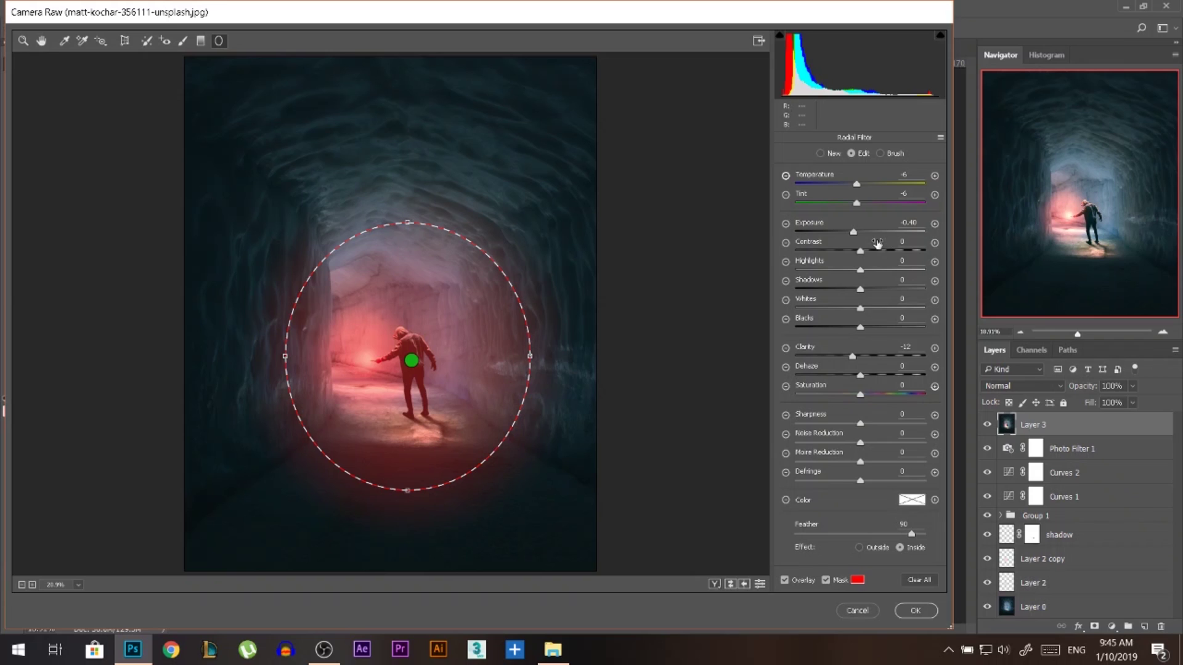
- Inside the ellipse set exposure +0.05, temperature +3, clarity +10, and raise whites and contrast
{"action": "left_click_drag", "start_coordinate": [856, 233], "coordinate": [861, 235]}
{"action": "left_click_drag", "start_coordinate": [857, 184], "coordinate": [862, 204]}
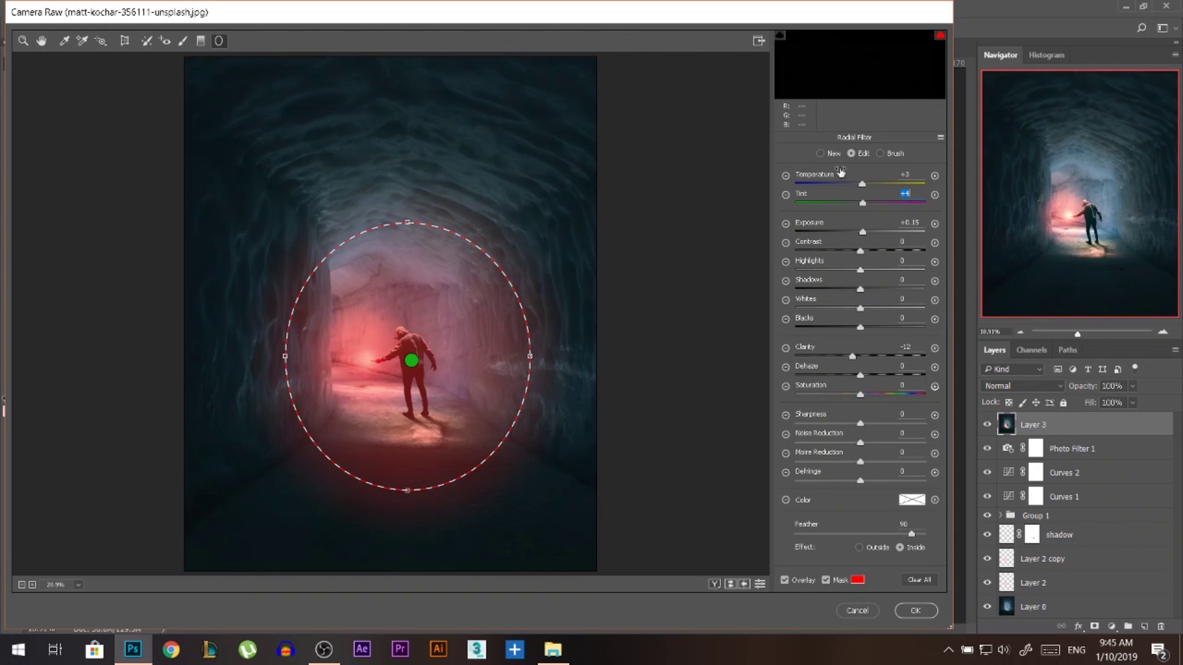
{"action": "mouse_move", "coordinate": [853, 356]}
{"action": "left_mouse_down"}
{"action": "mouse_move", "coordinate": [874, 359]}
{"action": "mouse_move", "coordinate": [866, 377]}
{"action": "mouse_move", "coordinate": [875, 359]}
{"action": "left_mouse_up"}
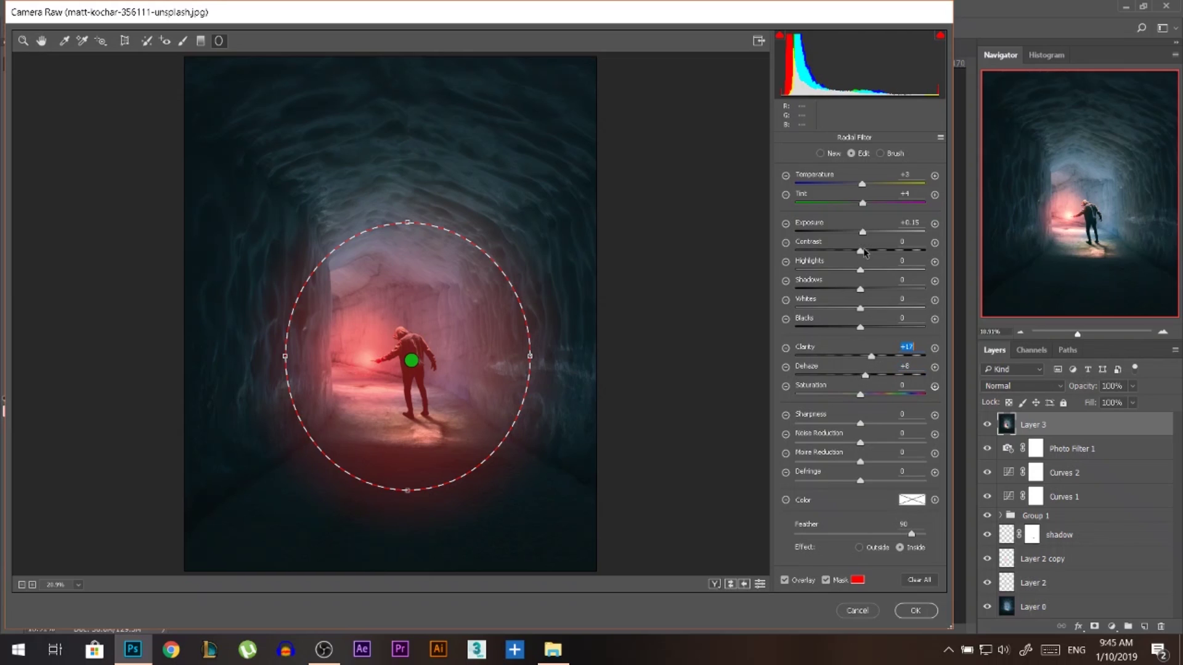
{"action": "left_click_drag", "start_coordinate": [862, 309], "coordinate": [874, 309]}
{"action": "left_click_drag", "start_coordinate": [861, 252], "coordinate": [867, 253]}
- Stretch the radial filter into a taller oval and apply the Camera Raw edit
{"action": "left_click", "coordinate": [825, 580]}
{"action": "left_click_drag", "start_coordinate": [406, 485], "coordinate": [407, 510]}
{"action": "left_click", "coordinate": [913, 613]}
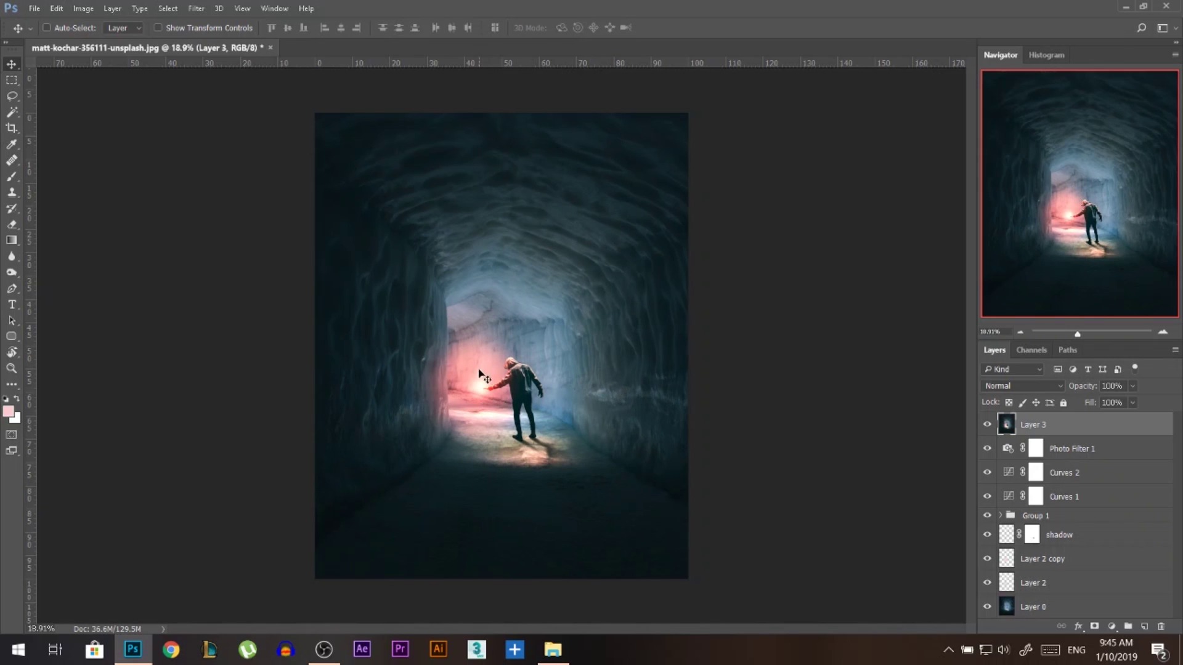
- Reopen Camera Raw on Layer 3 and add Dehaze +9 with a -8 post-crop vignette
{"action": "left_click", "coordinate": [196, 8]}
{"action": "left_click", "coordinate": [242, 99]}
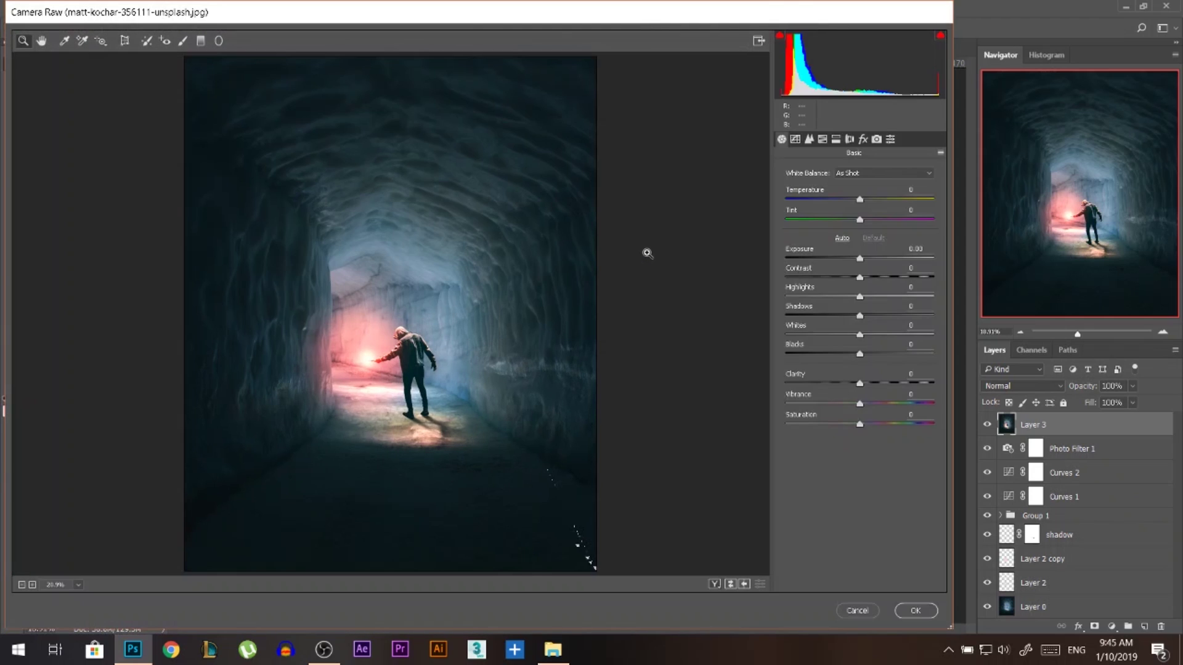
{"action": "left_click", "coordinate": [863, 139]}
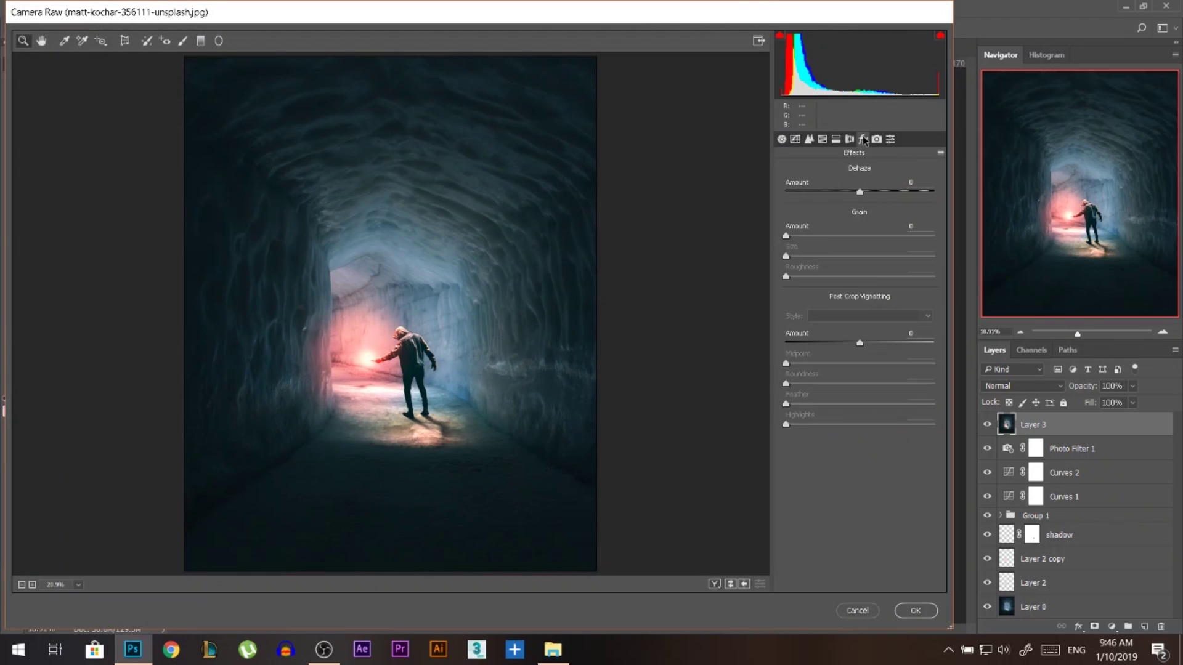
{"action": "mouse_move", "coordinate": [860, 191]}
{"action": "left_mouse_down"}
{"action": "mouse_move", "coordinate": [916, 184]}
{"action": "mouse_move", "coordinate": [829, 186]}
{"action": "mouse_move", "coordinate": [881, 187]}
{"action": "left_mouse_up"}
{"action": "left_click_drag", "start_coordinate": [872, 334], "coordinate": [865, 337]}
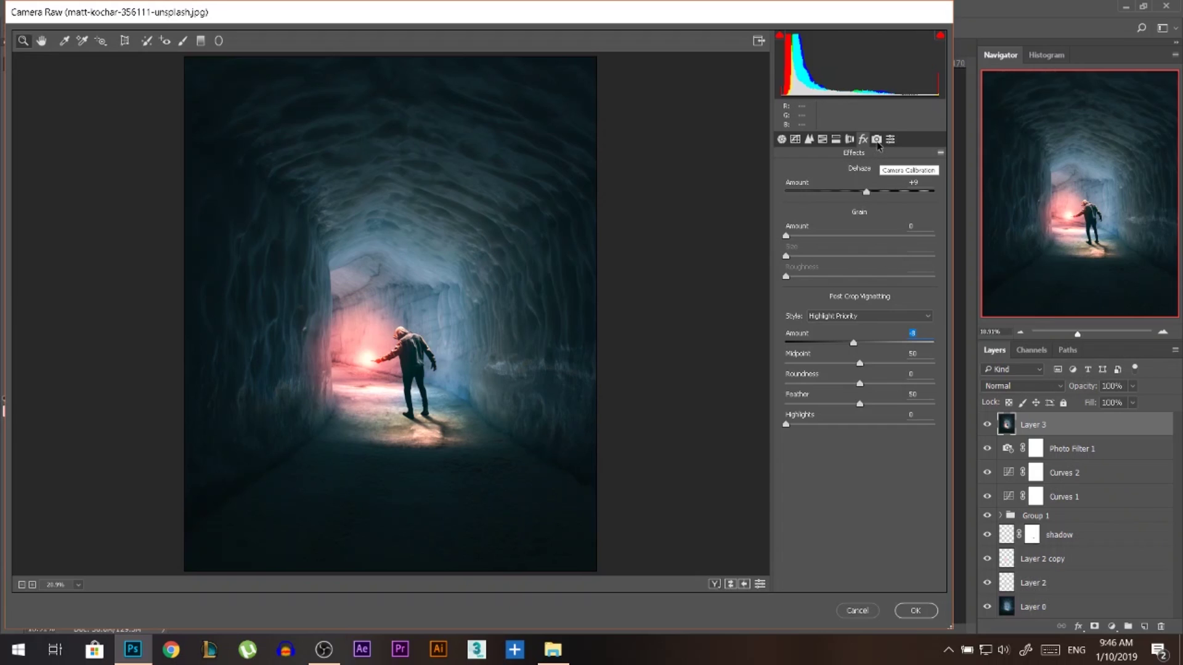
{"action": "left_click", "coordinate": [877, 142]}
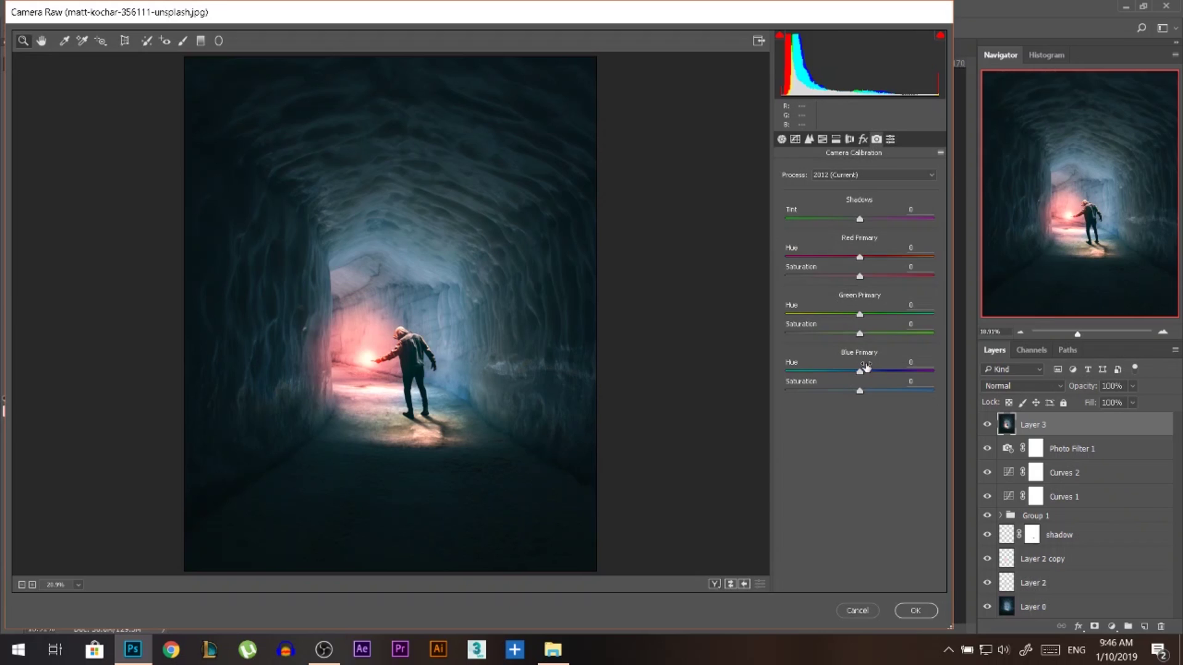
- Fine-tune the Blue, Green and Red Primary Hue sliders in Camera Calibration
{"action": "left_click_drag", "start_coordinate": [865, 366], "coordinate": [850, 365]}
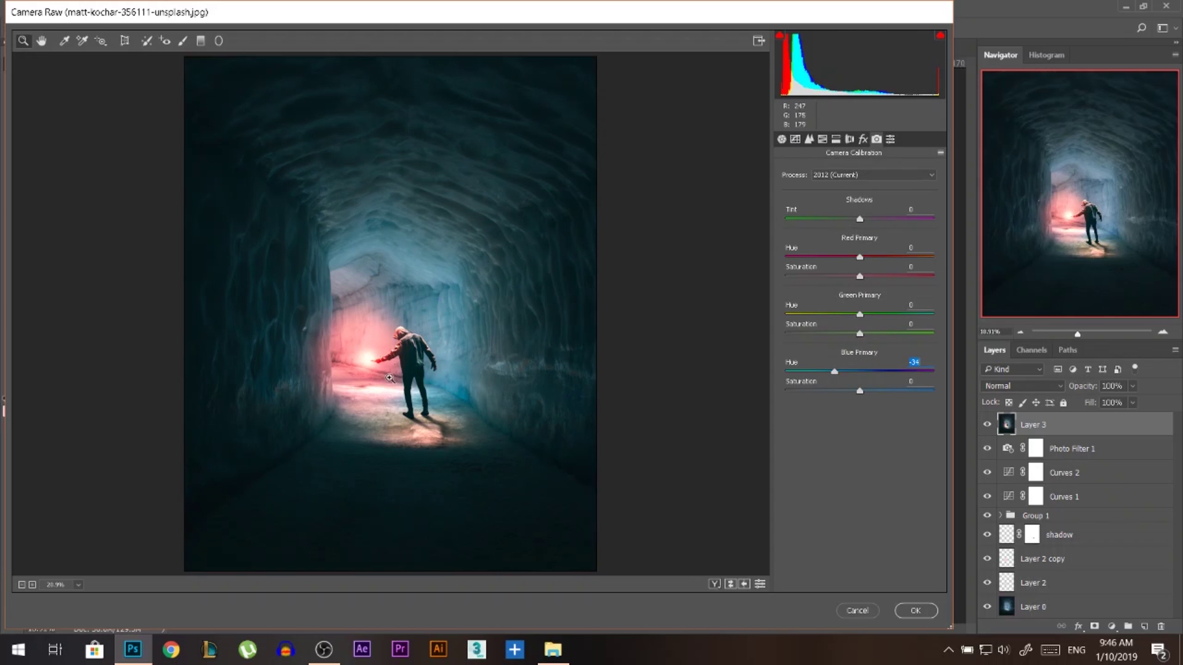
{"action": "left_click_drag", "start_coordinate": [835, 370], "coordinate": [897, 370]}
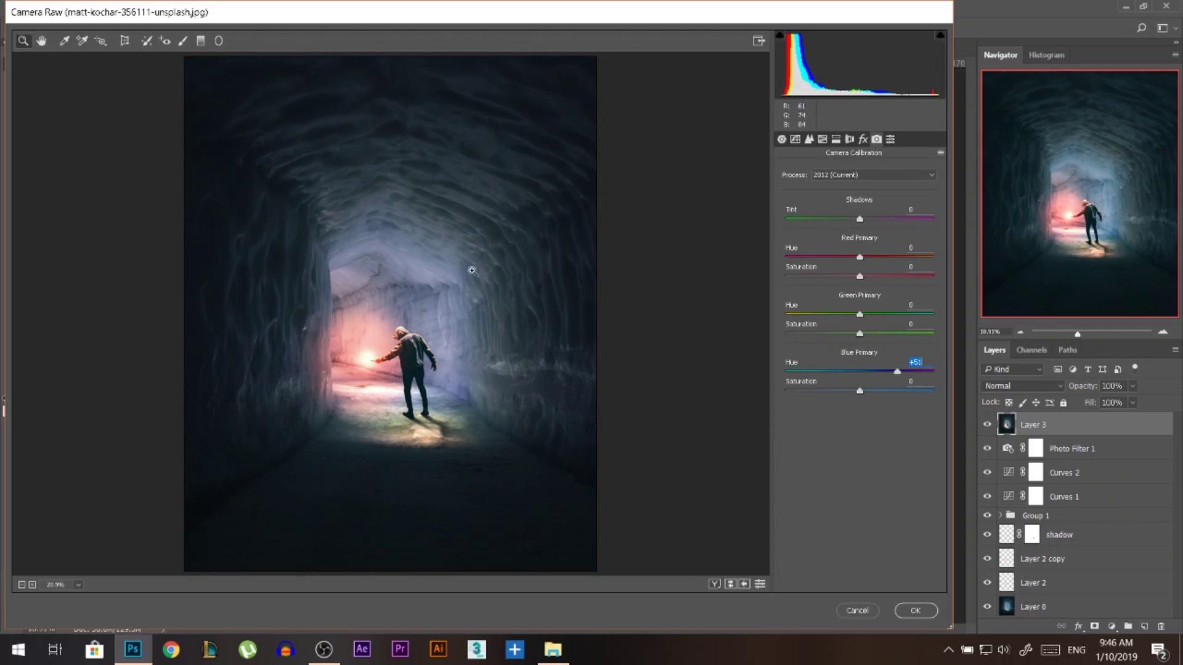
{"action": "left_click_drag", "start_coordinate": [895, 371], "coordinate": [860, 371]}
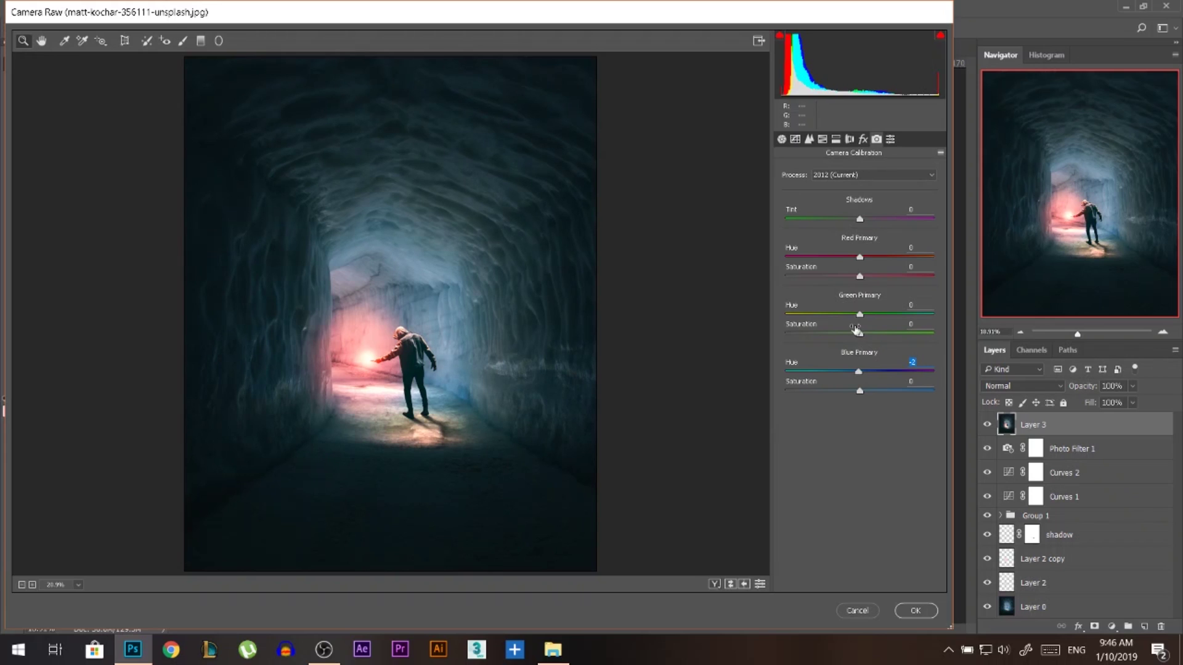
{"action": "left_click_drag", "start_coordinate": [860, 315], "coordinate": [834, 321]}
{"action": "left_click_drag", "start_coordinate": [859, 257], "coordinate": [862, 258]}
{"action": "left_click_drag", "start_coordinate": [879, 259], "coordinate": [867, 259]}
{"action": "left_click_drag", "start_coordinate": [841, 316], "coordinate": [843, 315]}
- Raise Clarity to +8 in the Basic panel and apply the Camera Raw changes
{"action": "left_click", "coordinate": [782, 140]}
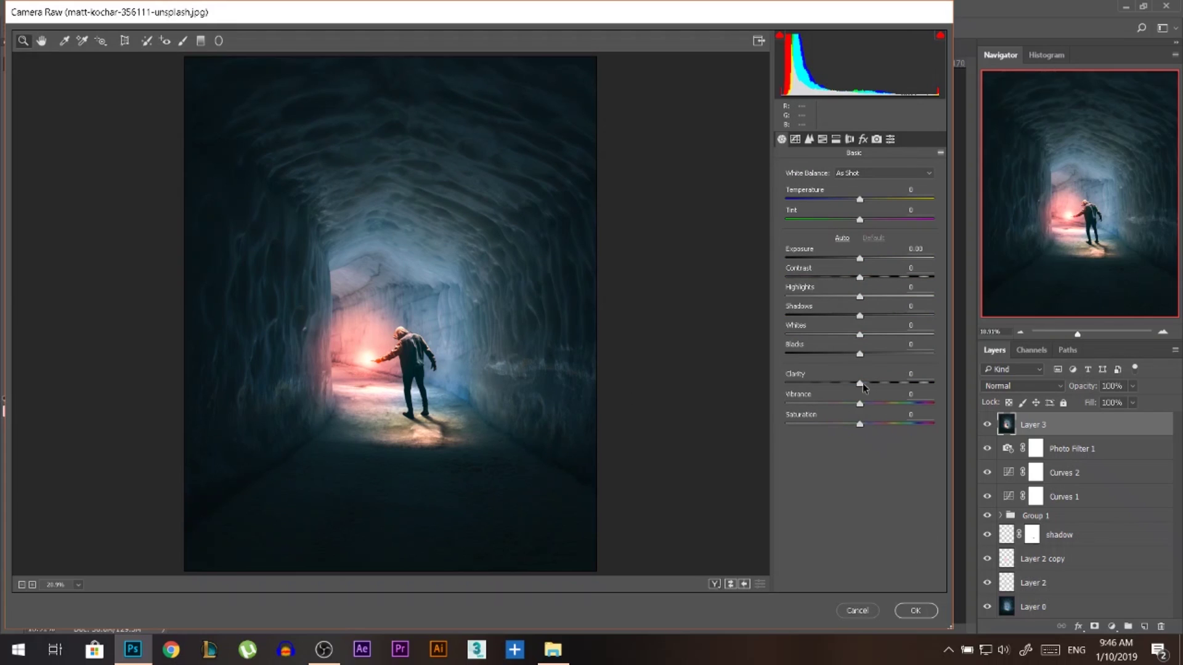
{"action": "left_click_drag", "start_coordinate": [860, 383], "coordinate": [865, 383]}
{"action": "left_click", "coordinate": [913, 611]}
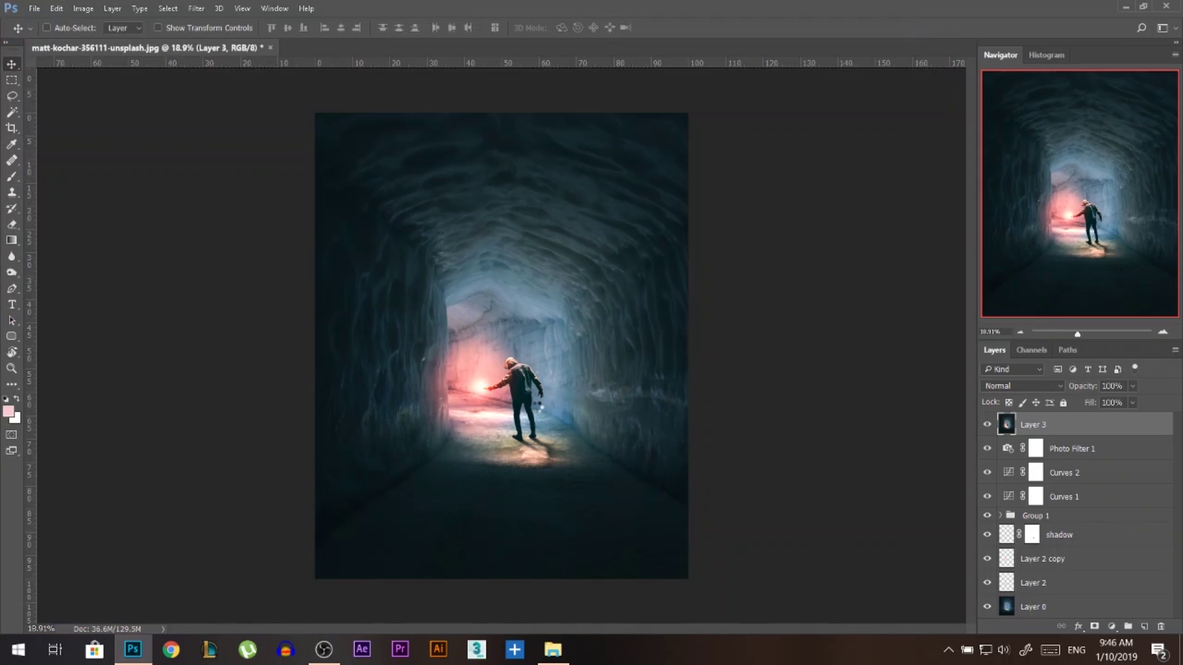
- Add Layer 4 above Layer 3 in Overlay mode, with a 10% flow, 11% opacity brush
{"action": "scroll", "coordinate": [538, 412], "scroll_direction": "up", "scroll_amount": 3}
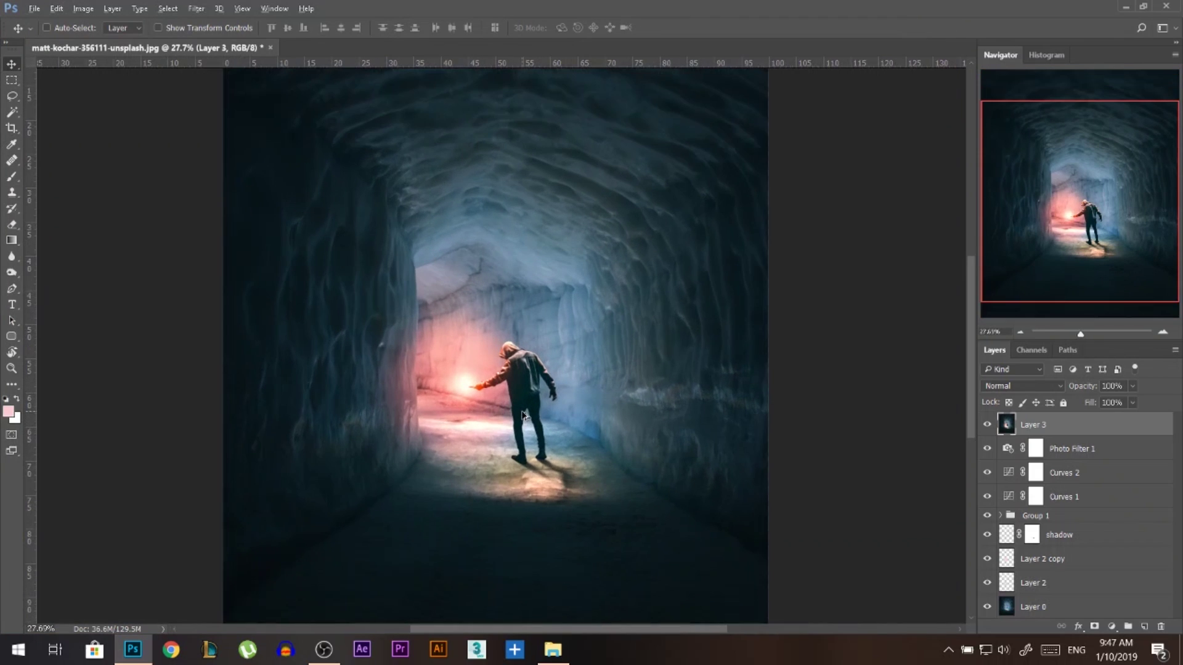
{"action": "left_click", "coordinate": [1143, 627]}
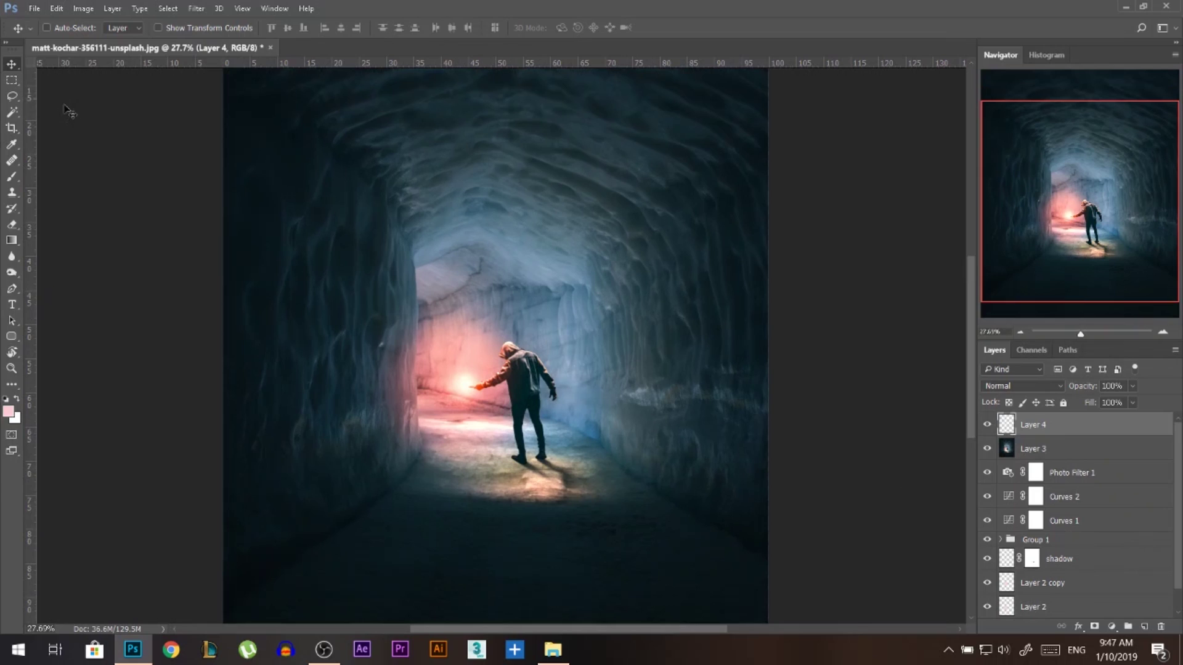
{"action": "left_click", "coordinate": [12, 177]}
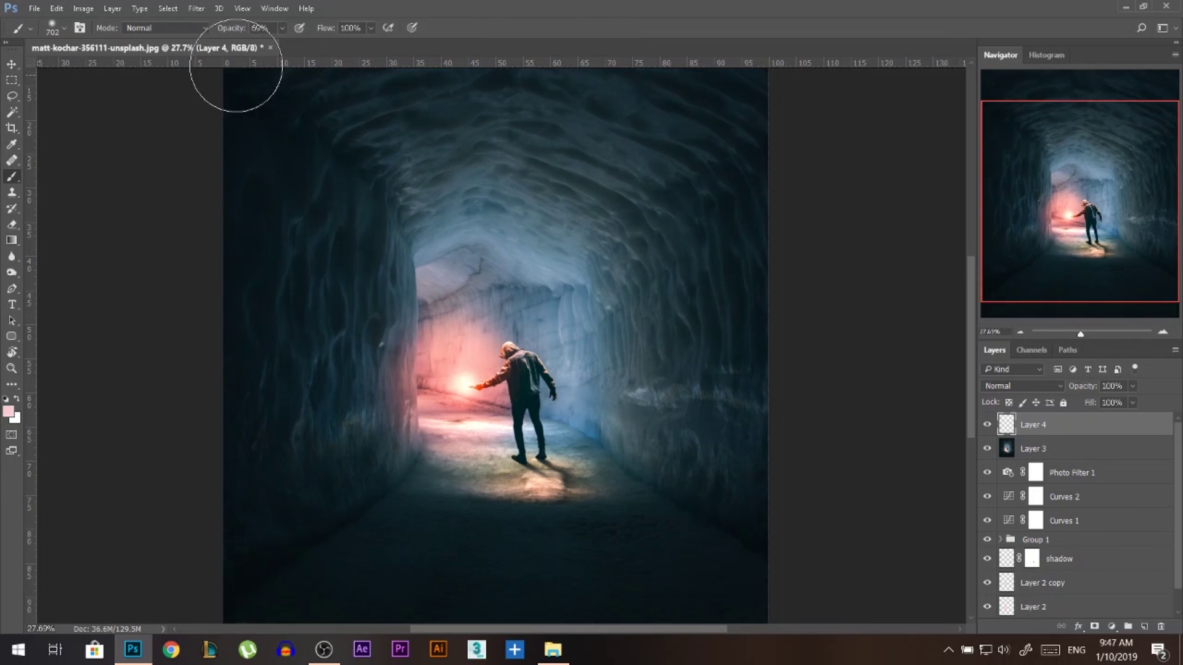
{"action": "left_click", "coordinate": [370, 28]}
{"action": "left_click_drag", "start_coordinate": [320, 49], "coordinate": [250, 46]}
{"action": "left_click", "coordinate": [282, 28]}
{"action": "left_click", "coordinate": [1021, 386]}
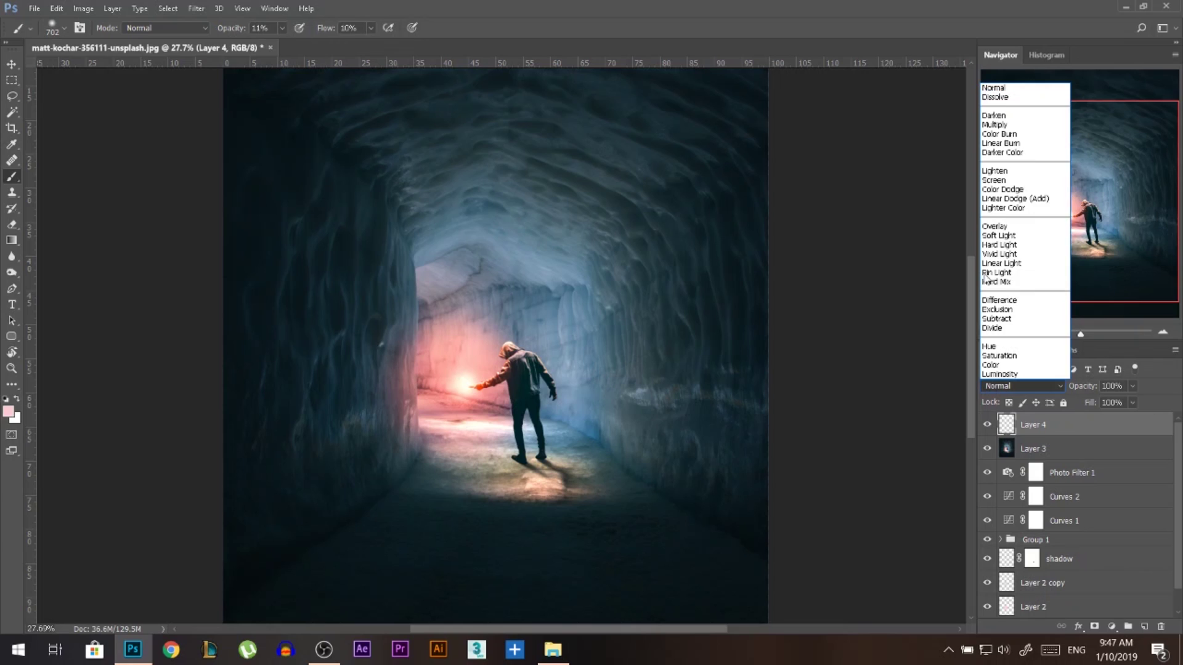
{"action": "left_click", "coordinate": [1004, 235]}
- Sample a light pink from the glow and make the brush much smaller
{"action": "left_click_drag", "start_coordinate": [451, 306], "coordinate": [475, 344]}
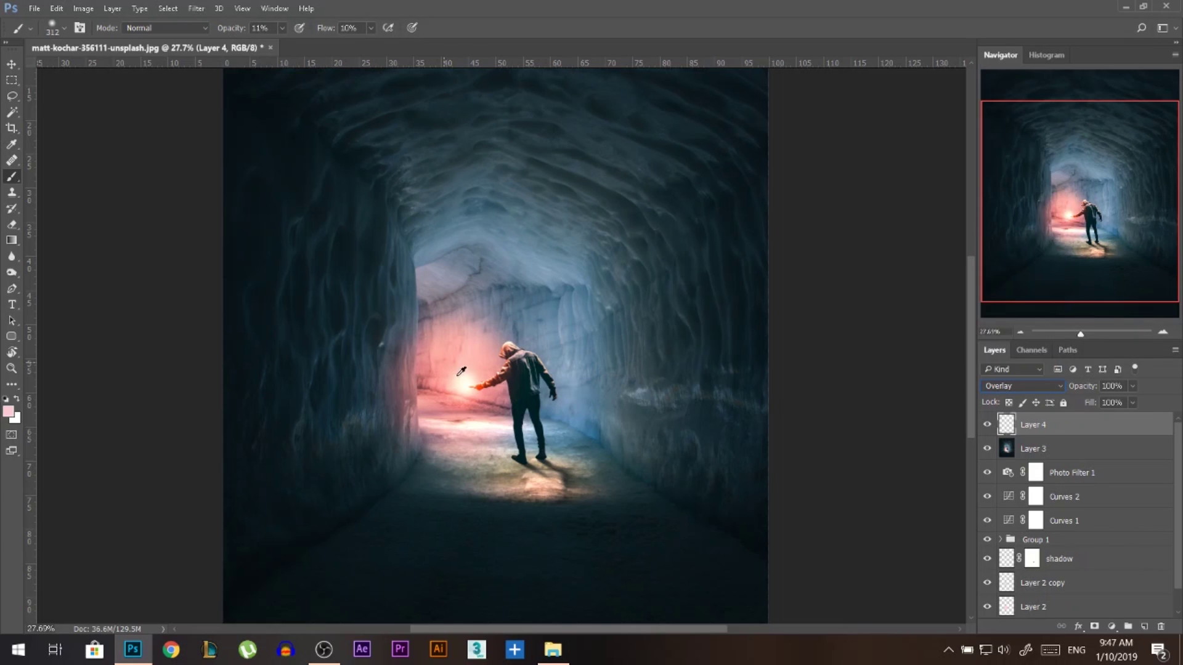
{"action": "left_click", "coordinate": [547, 488], "text": "alt"}
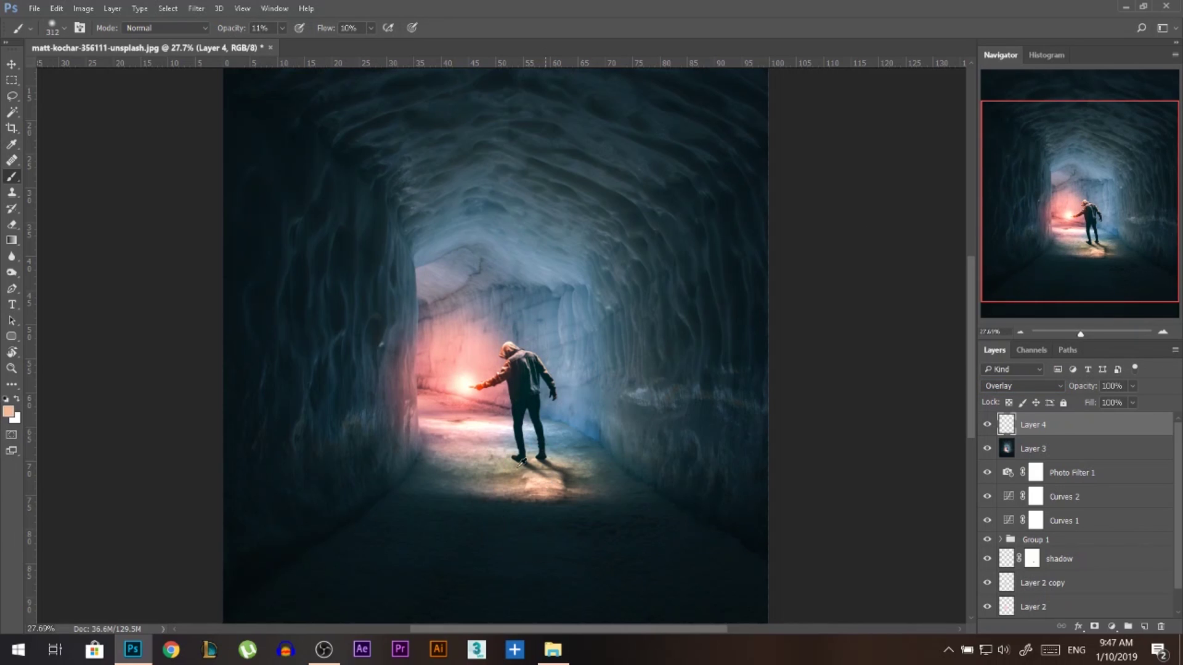
{"action": "left_click", "coordinate": [457, 363], "text": "alt"}
{"action": "right_click", "coordinate": [382, 361], "text": "alt"}
{"action": "scroll", "coordinate": [370, 362], "scroll_direction": "up", "scroll_amount": 3}
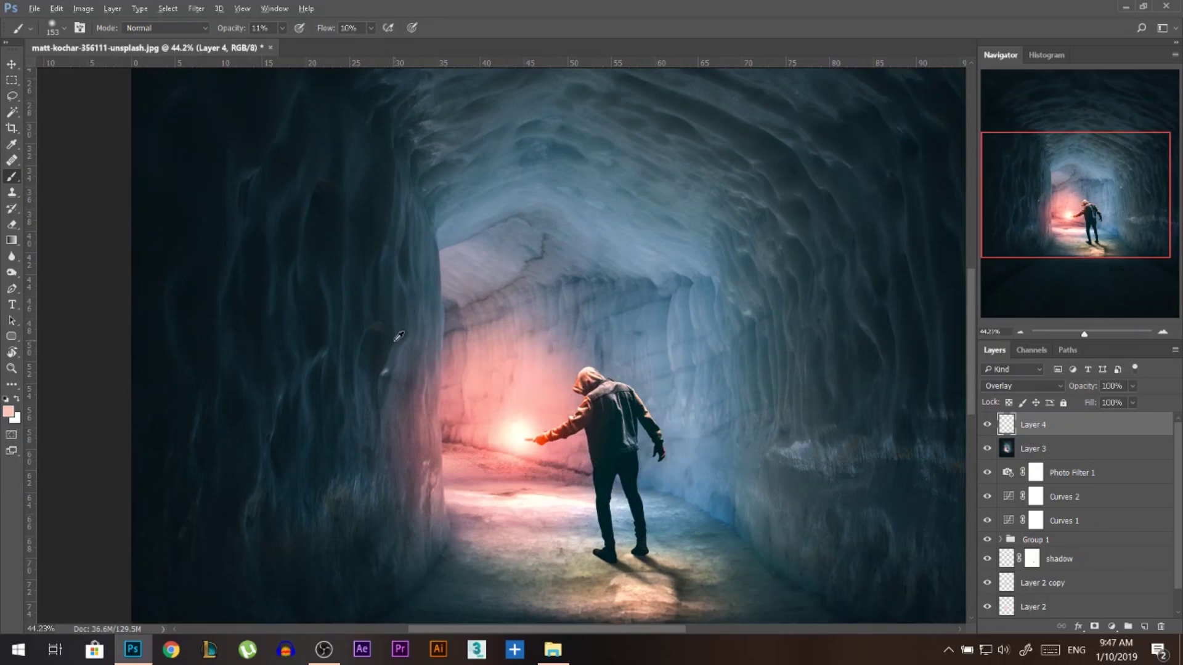
{"action": "right_click", "coordinate": [383, 364], "text": "alt"}
{"action": "scroll", "coordinate": [391, 383], "scroll_direction": "down", "scroll_amount": 1}
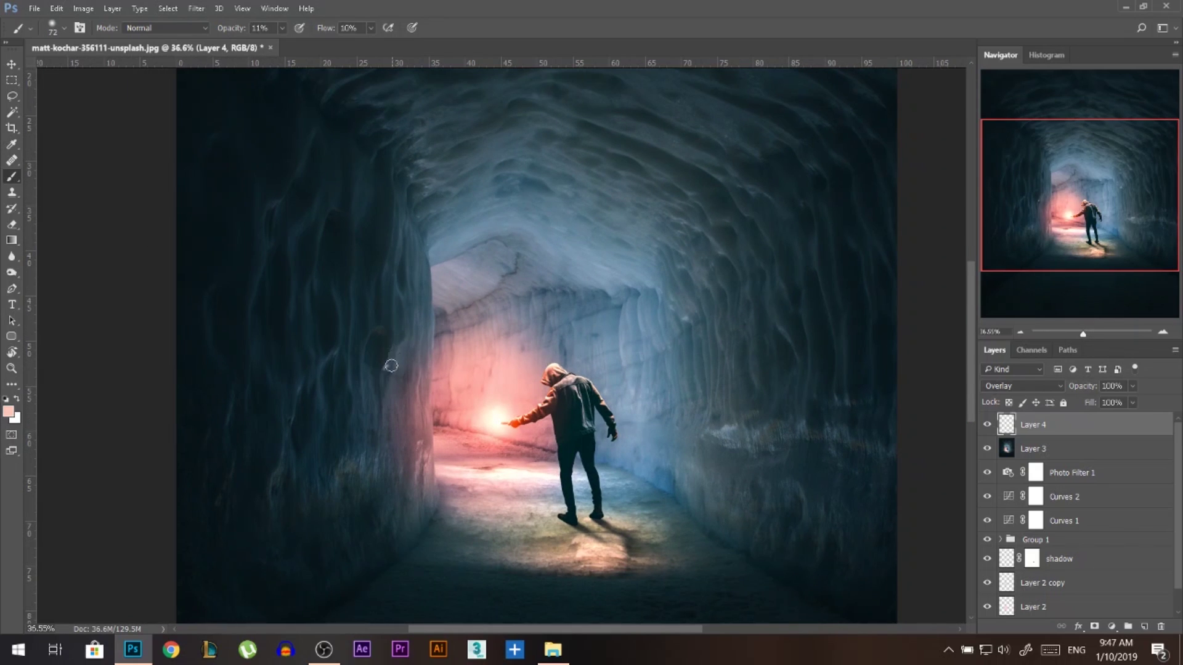
- Raise the brush opacity to 22% and the flow to 24%
{"action": "left_click_drag", "start_coordinate": [242, 32], "coordinate": [258, 41]}
{"action": "scroll", "coordinate": [376, 467], "scroll_direction": "down", "scroll_amount": 1}
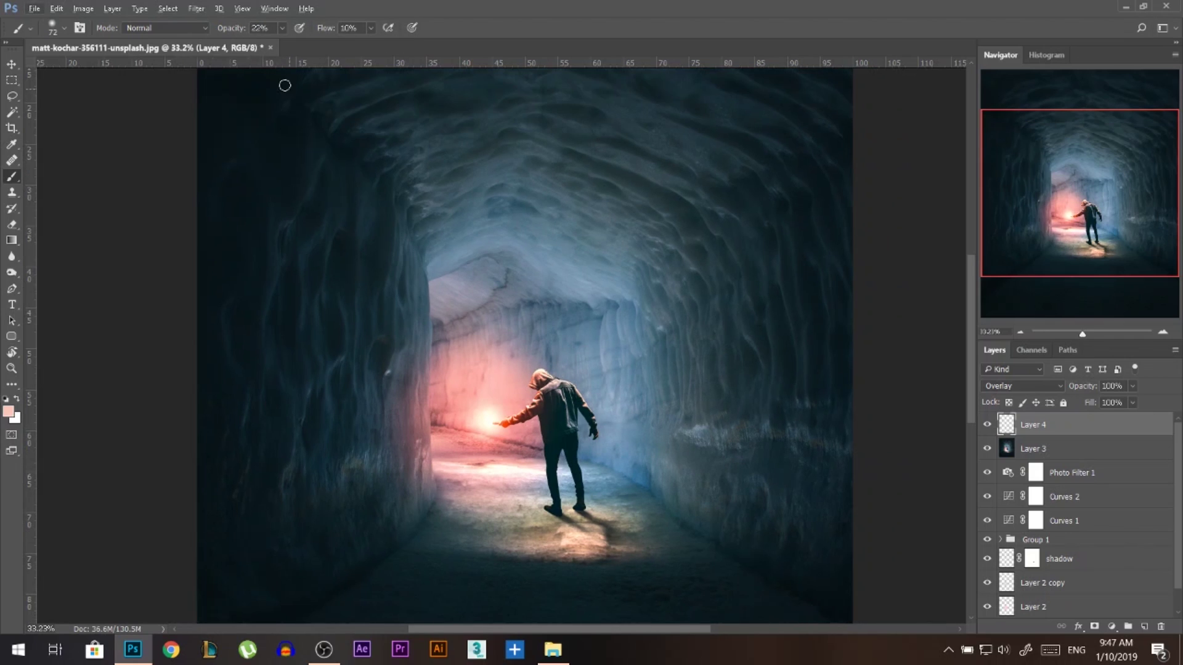
{"action": "left_click", "coordinate": [328, 30]}
{"action": "left_click_drag", "start_coordinate": [325, 29], "coordinate": [333, 31]}
- Apply the 24% flow, raise brush opacity to 51% and enlarge the brush to 234 px
{"action": "key", "text": "Return"}
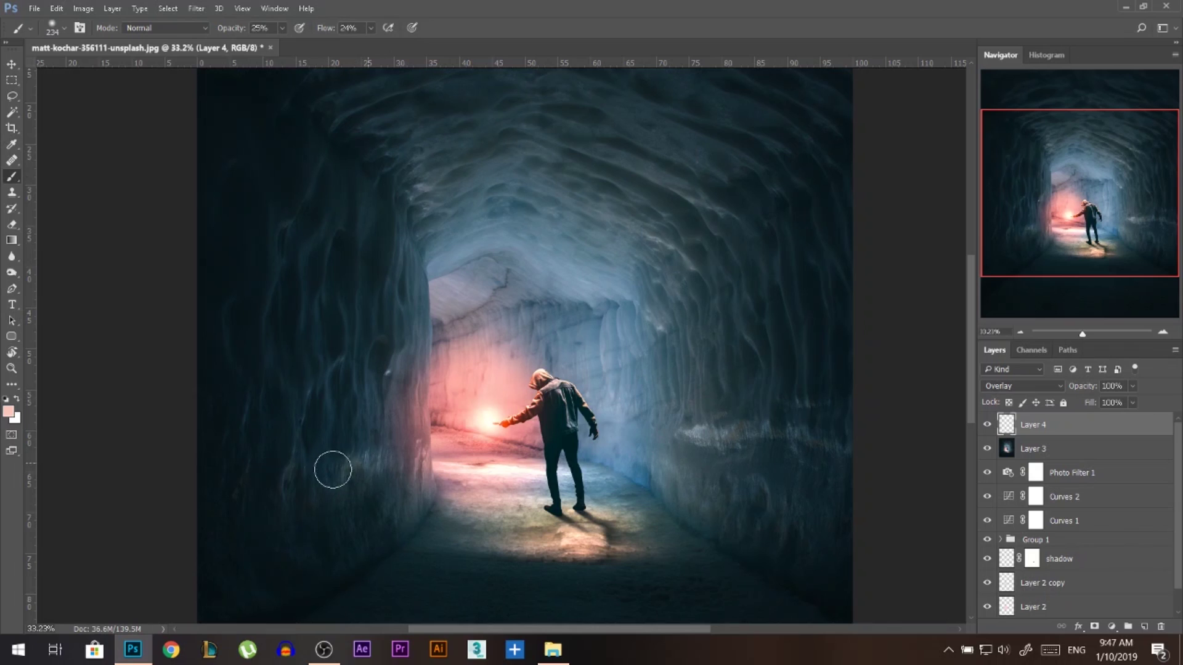
{"action": "key", "text": "5"}
{"action": "key", "text": "1"}
{"action": "left_click_drag", "start_coordinate": [403, 380], "coordinate": [379, 388]}
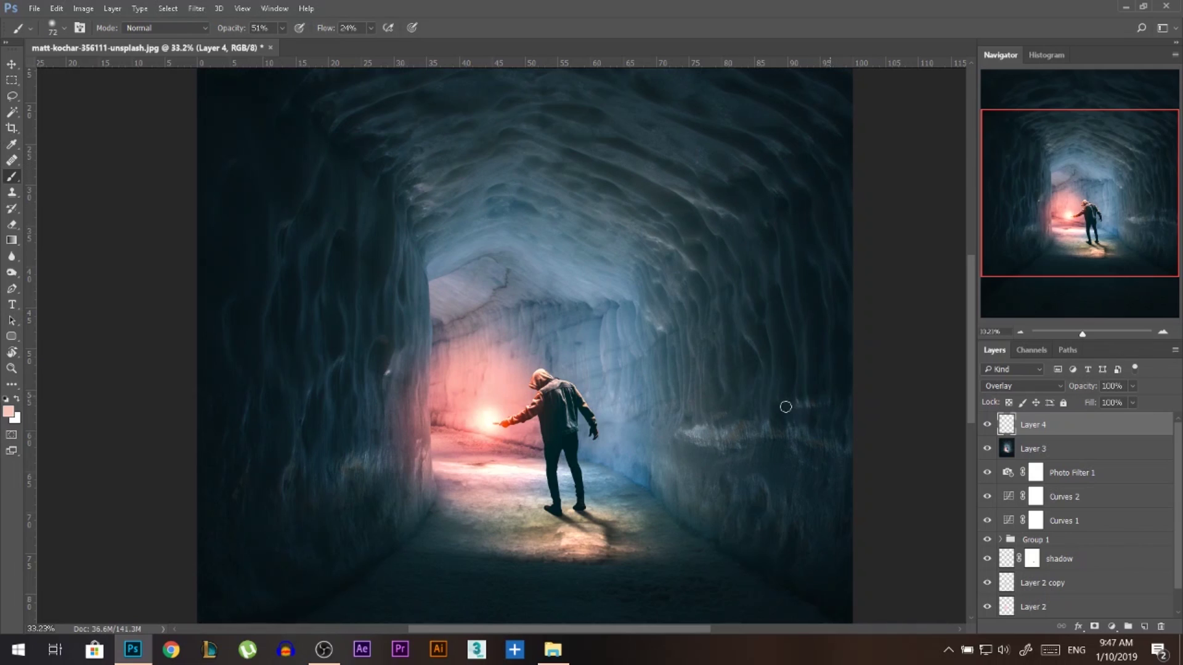
- Paint highlights over the right ledge, floor, left wall and right ice wall at 40–77% opacity
{"action": "mouse_move", "coordinate": [763, 446]}
{"action": "left_mouse_down"}
{"action": "mouse_move", "coordinate": [665, 432]}
{"action": "mouse_move", "coordinate": [707, 428]}
{"action": "left_mouse_up"}
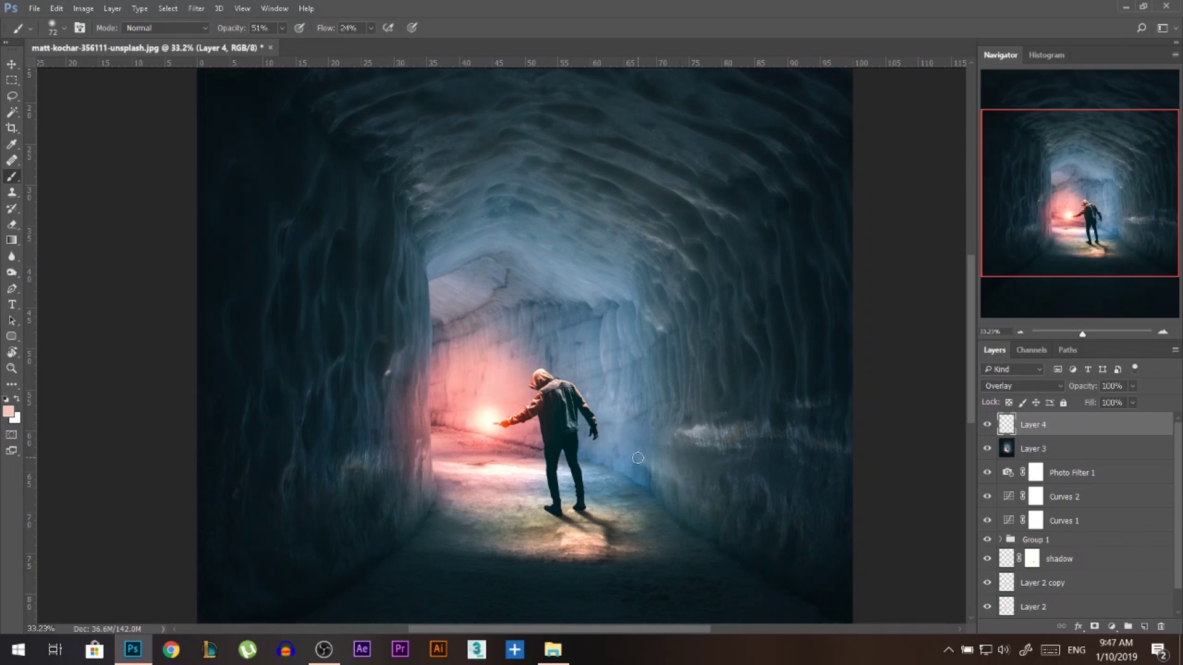
{"action": "mouse_move", "coordinate": [620, 520]}
{"action": "left_mouse_down"}
{"action": "mouse_move", "coordinate": [625, 546]}
{"action": "mouse_move", "coordinate": [633, 516]}
{"action": "mouse_move", "coordinate": [511, 536]}
{"action": "mouse_move", "coordinate": [471, 521]}
{"action": "mouse_move", "coordinate": [462, 496]}
{"action": "mouse_move", "coordinate": [428, 497]}
{"action": "mouse_move", "coordinate": [428, 456]}
{"action": "mouse_move", "coordinate": [398, 487]}
{"action": "left_mouse_up"}
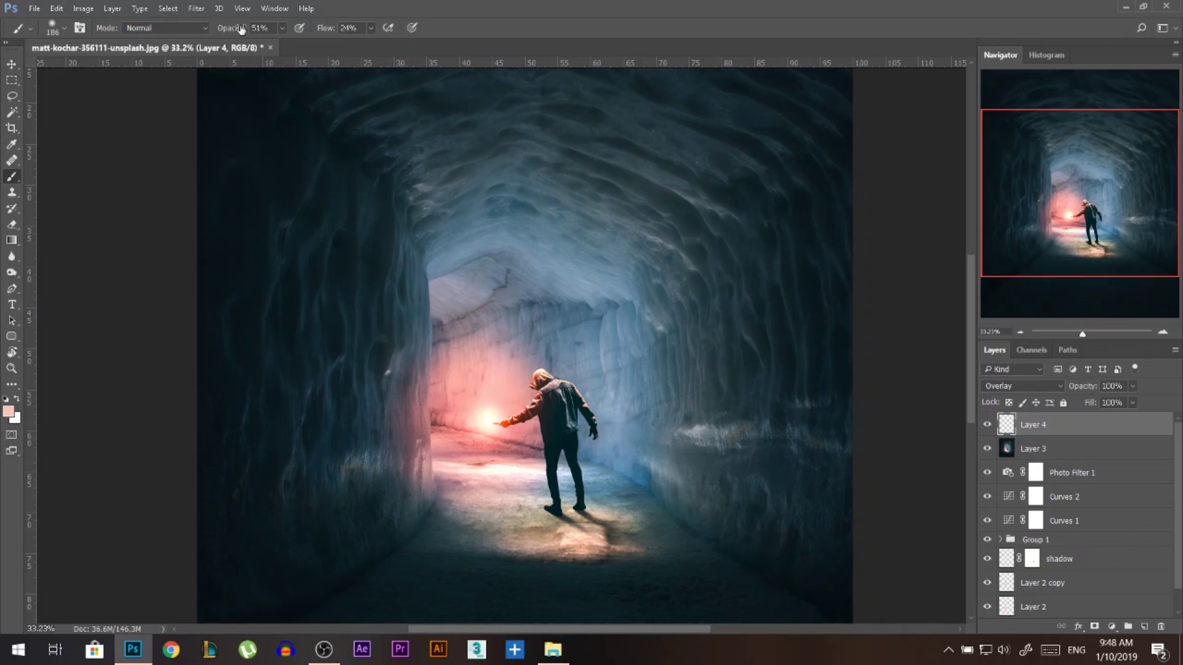
{"action": "left_click_drag", "start_coordinate": [240, 29], "coordinate": [233, 29]}
{"action": "mouse_move", "coordinate": [382, 470]}
{"action": "left_mouse_down"}
{"action": "mouse_move", "coordinate": [296, 462]}
{"action": "mouse_move", "coordinate": [314, 395]}
{"action": "mouse_move", "coordinate": [356, 354]}
{"action": "mouse_move", "coordinate": [399, 358]}
{"action": "mouse_move", "coordinate": [345, 387]}
{"action": "left_mouse_up"}
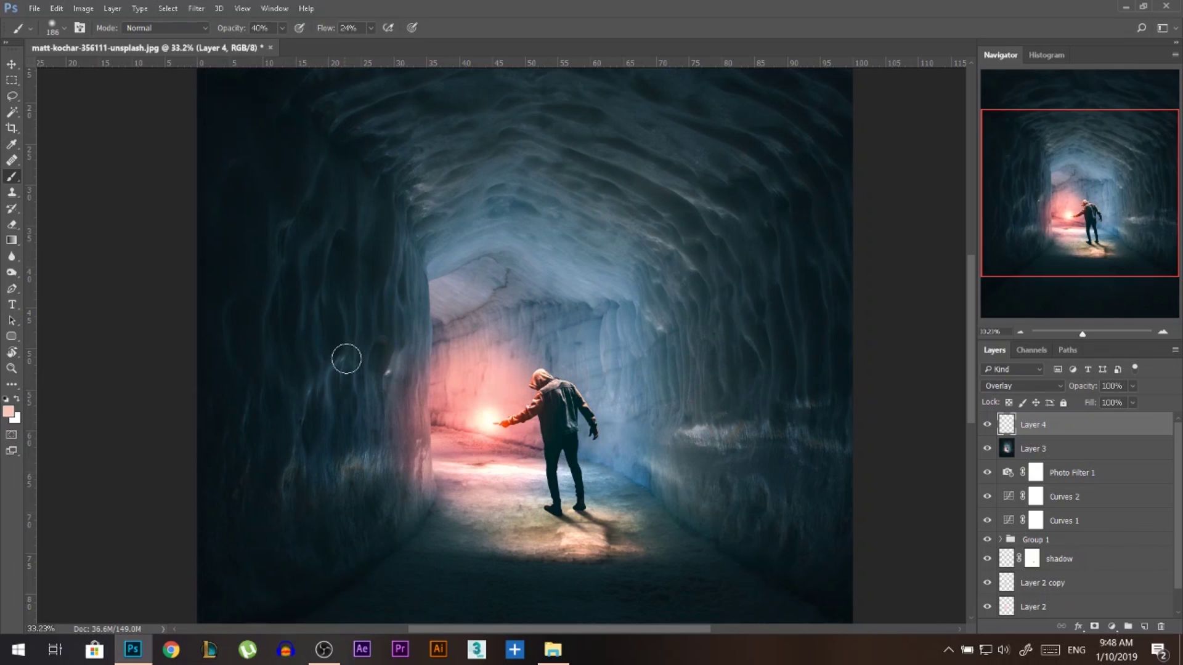
{"action": "left_click_drag", "start_coordinate": [213, 29], "coordinate": [237, 32]}
{"action": "mouse_move", "coordinate": [364, 353]}
{"action": "left_mouse_down"}
{"action": "mouse_move", "coordinate": [322, 378]}
{"action": "mouse_move", "coordinate": [331, 372]}
{"action": "mouse_move", "coordinate": [303, 458]}
{"action": "mouse_move", "coordinate": [338, 372]}
{"action": "mouse_move", "coordinate": [333, 465]}
{"action": "mouse_move", "coordinate": [390, 462]}
{"action": "mouse_move", "coordinate": [388, 338]}
{"action": "mouse_move", "coordinate": [456, 265]}
{"action": "mouse_move", "coordinate": [410, 318]}
{"action": "mouse_move", "coordinate": [431, 328]}
{"action": "mouse_move", "coordinate": [511, 296]}
{"action": "mouse_move", "coordinate": [433, 337]}
{"action": "mouse_move", "coordinate": [456, 298]}
{"action": "mouse_move", "coordinate": [493, 280]}
{"action": "mouse_move", "coordinate": [423, 201]}
{"action": "mouse_move", "coordinate": [506, 138]}
{"action": "mouse_move", "coordinate": [527, 140]}
{"action": "left_mouse_up"}
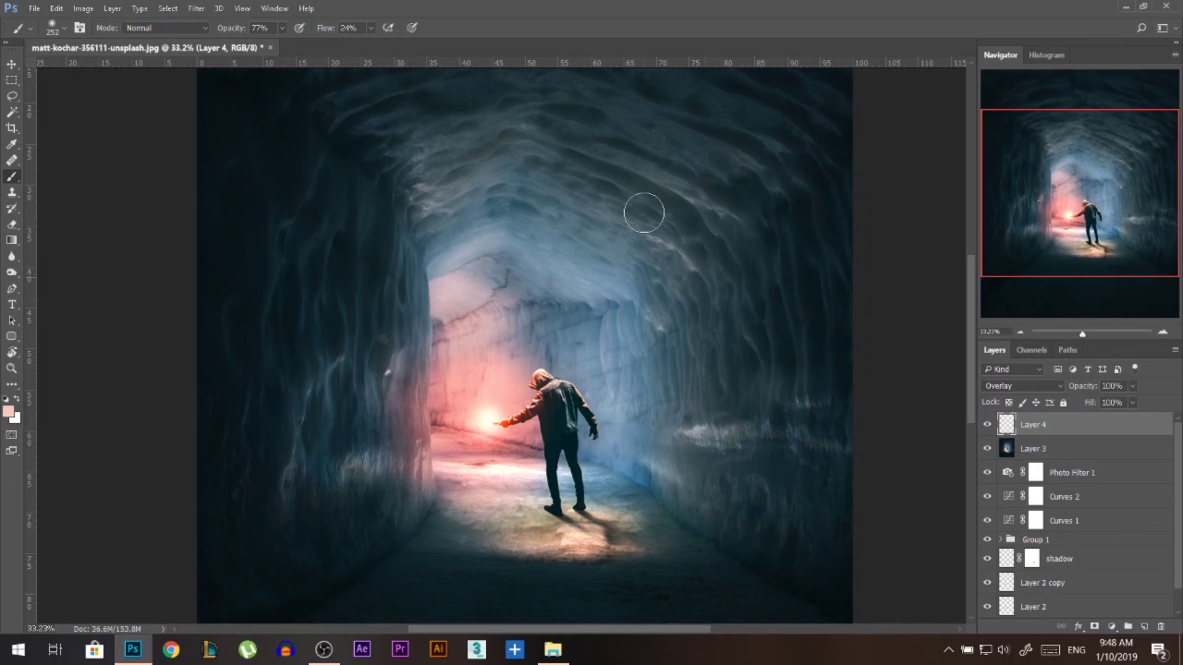
{"action": "mouse_move", "coordinate": [644, 212]}
{"action": "left_mouse_down"}
{"action": "mouse_move", "coordinate": [649, 264]}
{"action": "mouse_move", "coordinate": [597, 319]}
{"action": "left_mouse_up"}
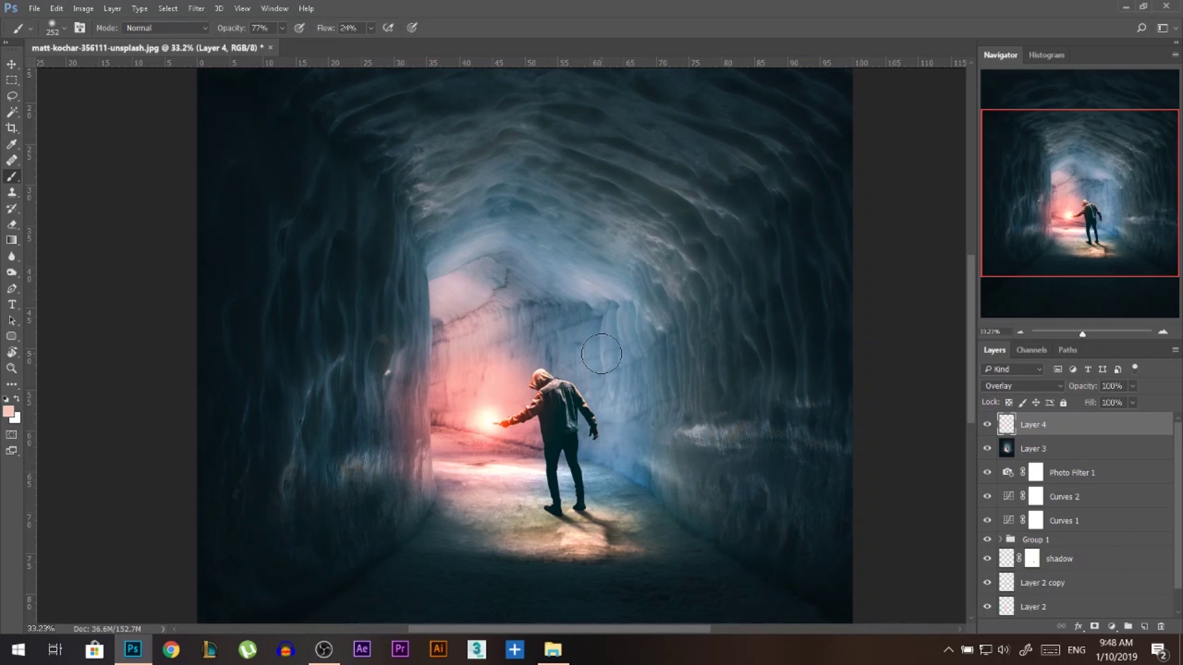
{"action": "double_click", "coordinate": [1012, 434]}
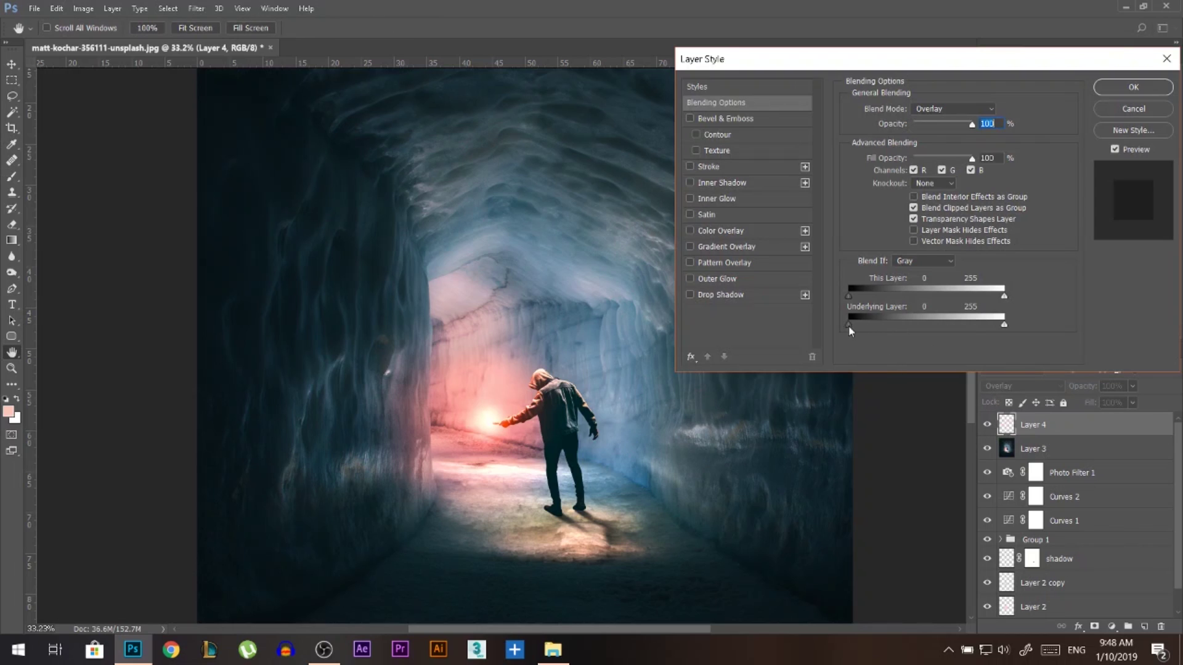
- Split Layer 4's Underlying Layer Blend If black slider to 0/87 and apply it
{"action": "mouse_move", "coordinate": [848, 325]}
{"action": "left_mouse_down"}
{"action": "mouse_move", "coordinate": [921, 323]}
{"action": "mouse_move", "coordinate": [848, 323]}
{"action": "left_mouse_up"}
{"action": "mouse_move", "coordinate": [1004, 324]}
{"action": "left_mouse_down"}
{"action": "mouse_move", "coordinate": [858, 323]}
{"action": "mouse_move", "coordinate": [995, 325]}
{"action": "left_mouse_up"}
{"action": "left_click_drag", "start_coordinate": [854, 323], "coordinate": [878, 326]}
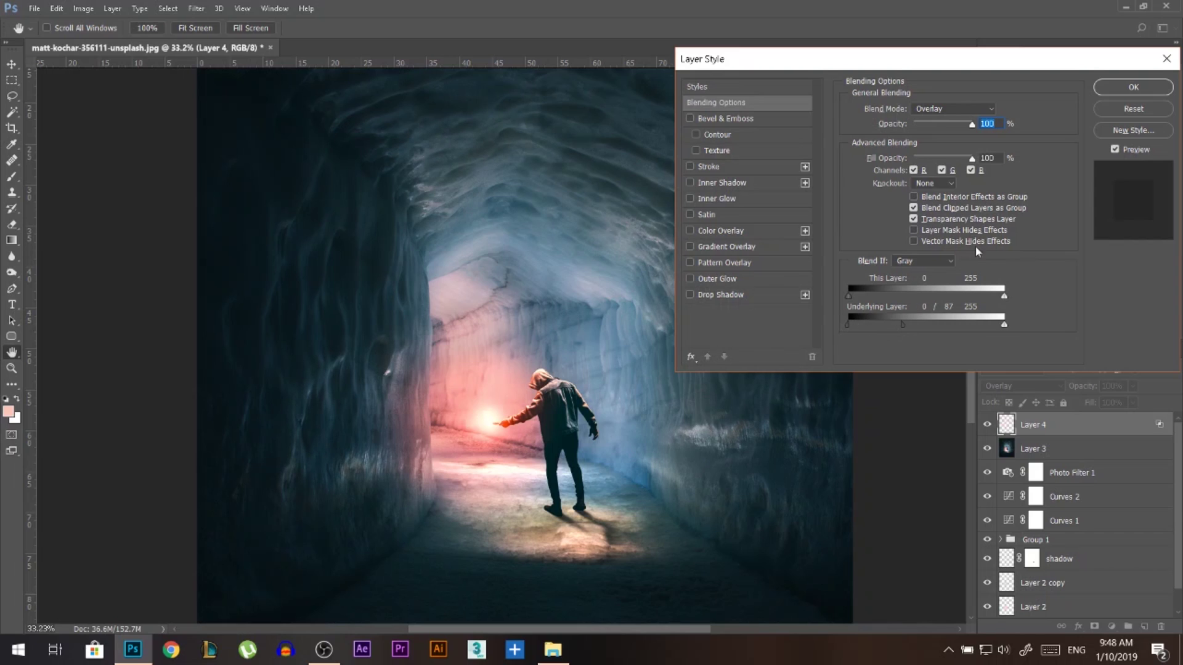
{"action": "left_click", "coordinate": [1119, 93]}
{"action": "key", "text": "b"}
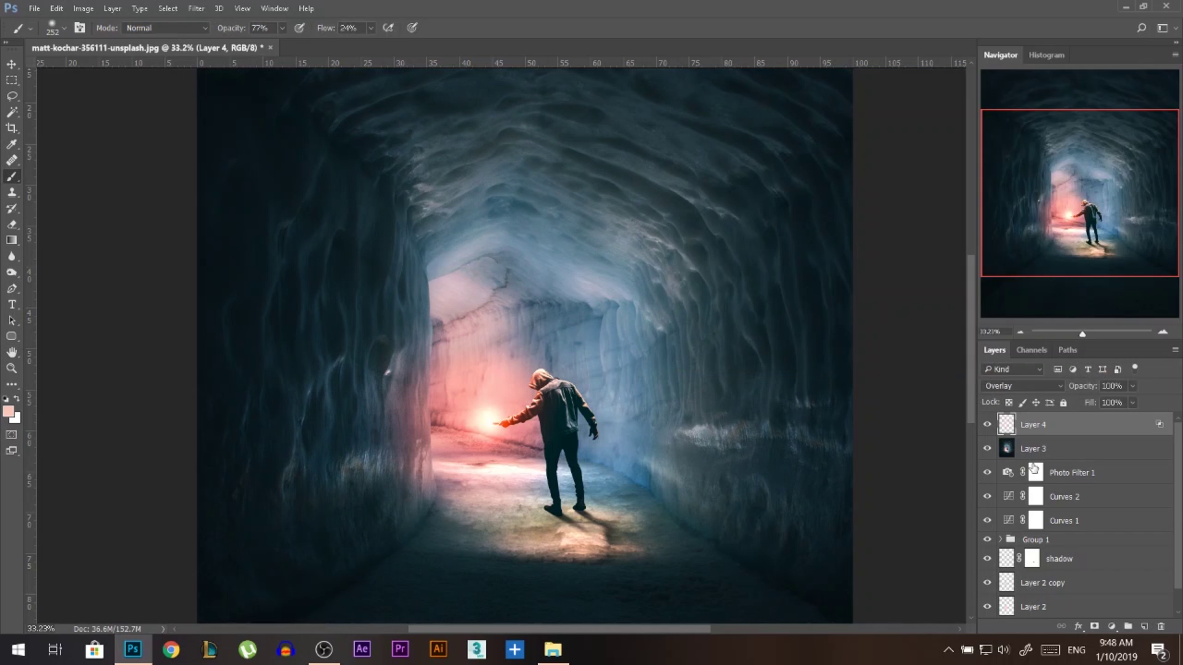
{"action": "left_click", "coordinate": [986, 425]}
{"action": "left_click", "coordinate": [985, 425]}
{"action": "left_click", "coordinate": [985, 425]}
{"action": "left_click", "coordinate": [985, 426]}
{"action": "left_click", "coordinate": [985, 425]}
{"action": "left_click", "coordinate": [986, 425]}
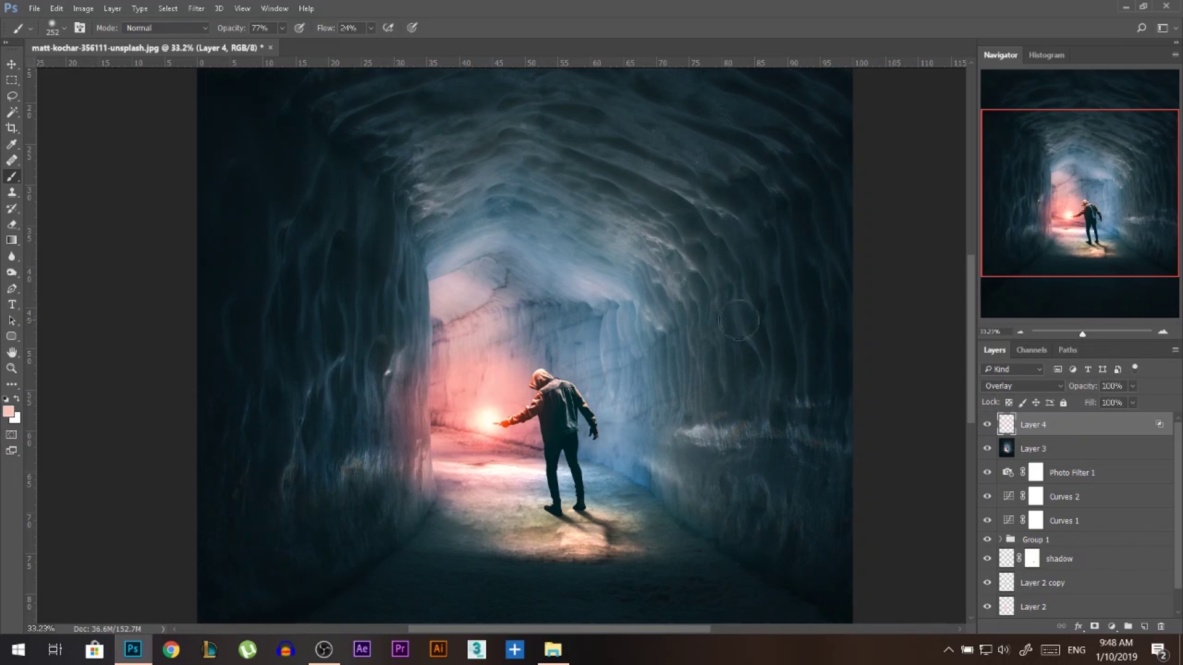